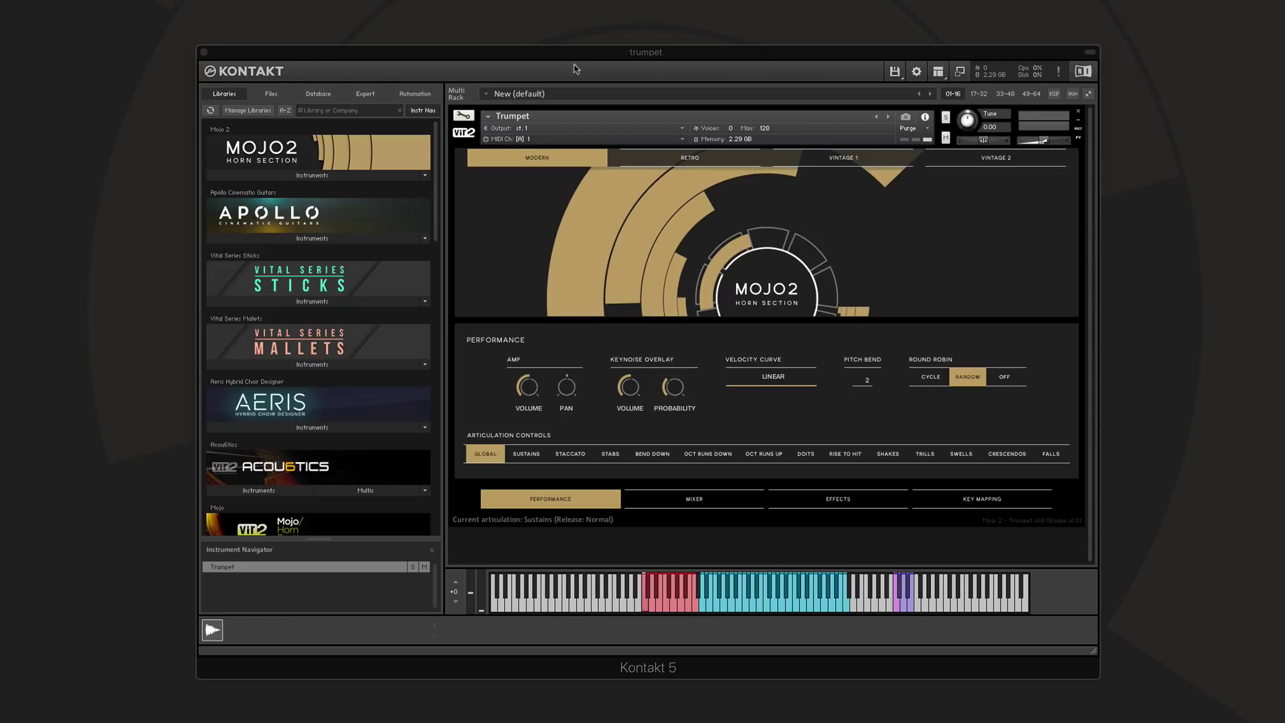
- Review the Mojo 2 instrument list and the Trumpet's mixer, effects and key mapping pages, ending on its performance page
click(310, 176)
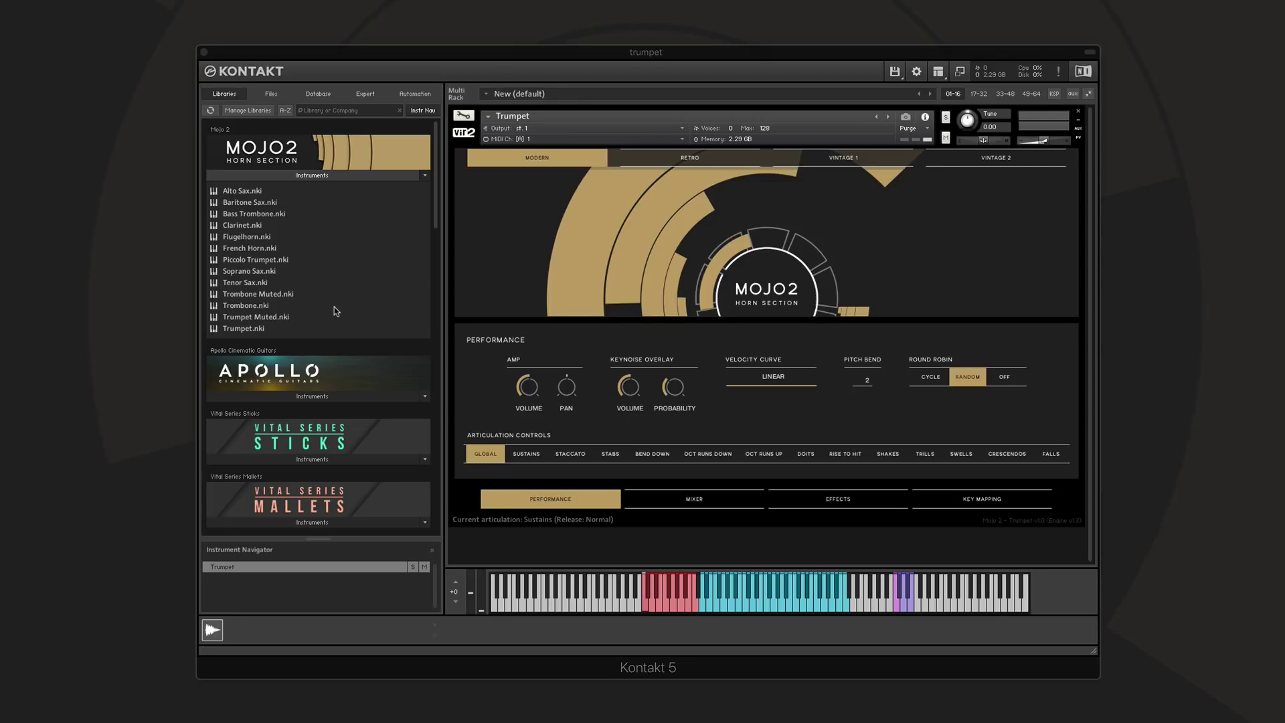
click(313, 175)
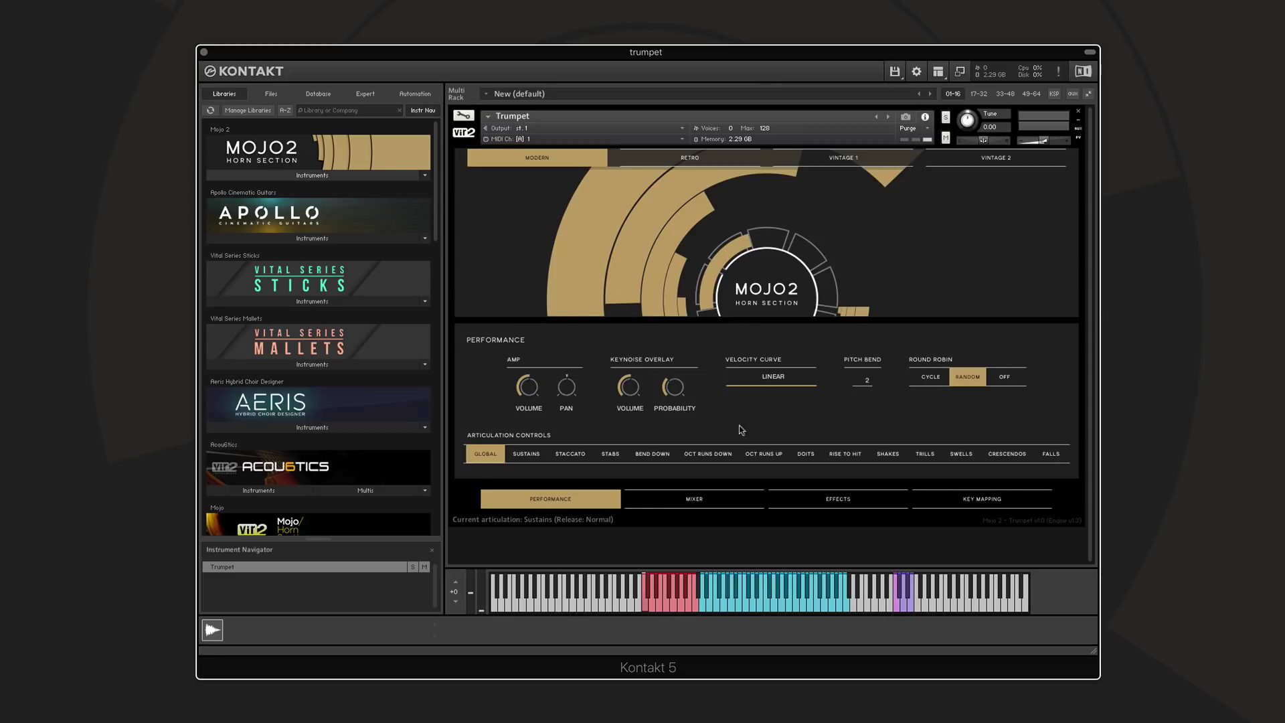
click(696, 500)
click(845, 500)
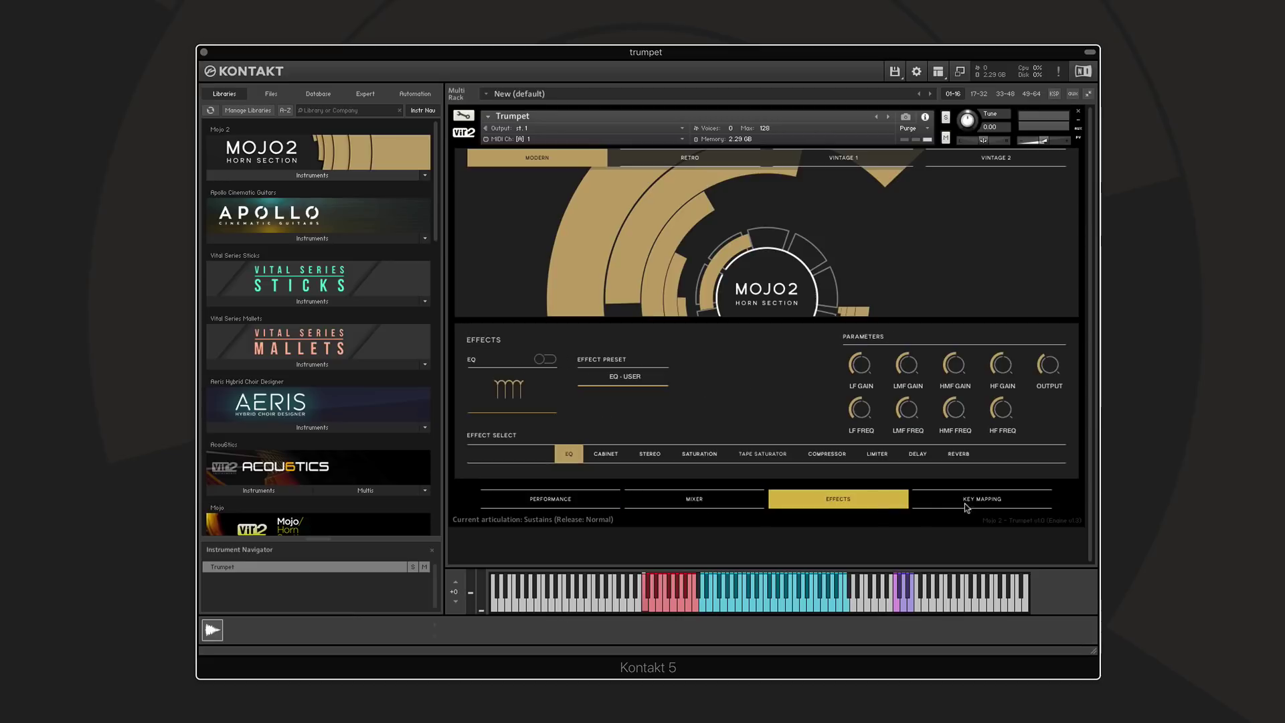
click(978, 503)
click(560, 504)
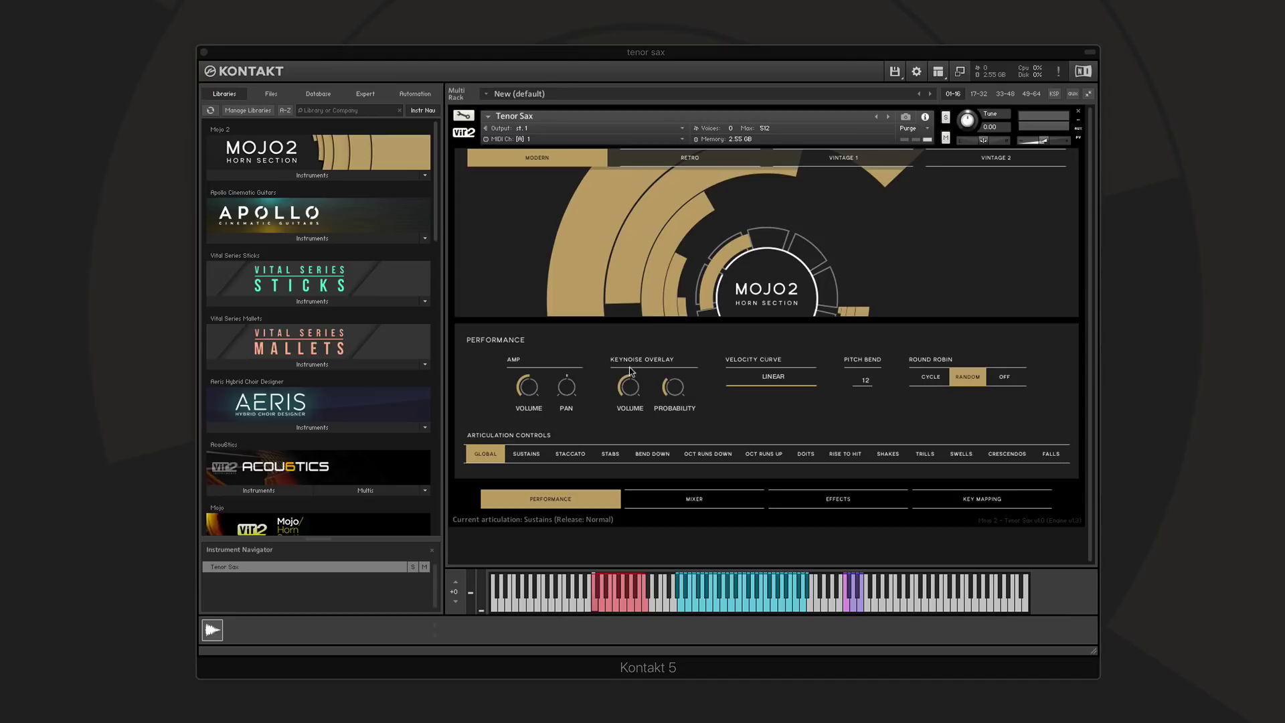
- Try the Tenor Sax keynoise overlay at maximum probability, adjust its volume, and bring the probability back down
click(633, 392)
mouse_move(653, 400)
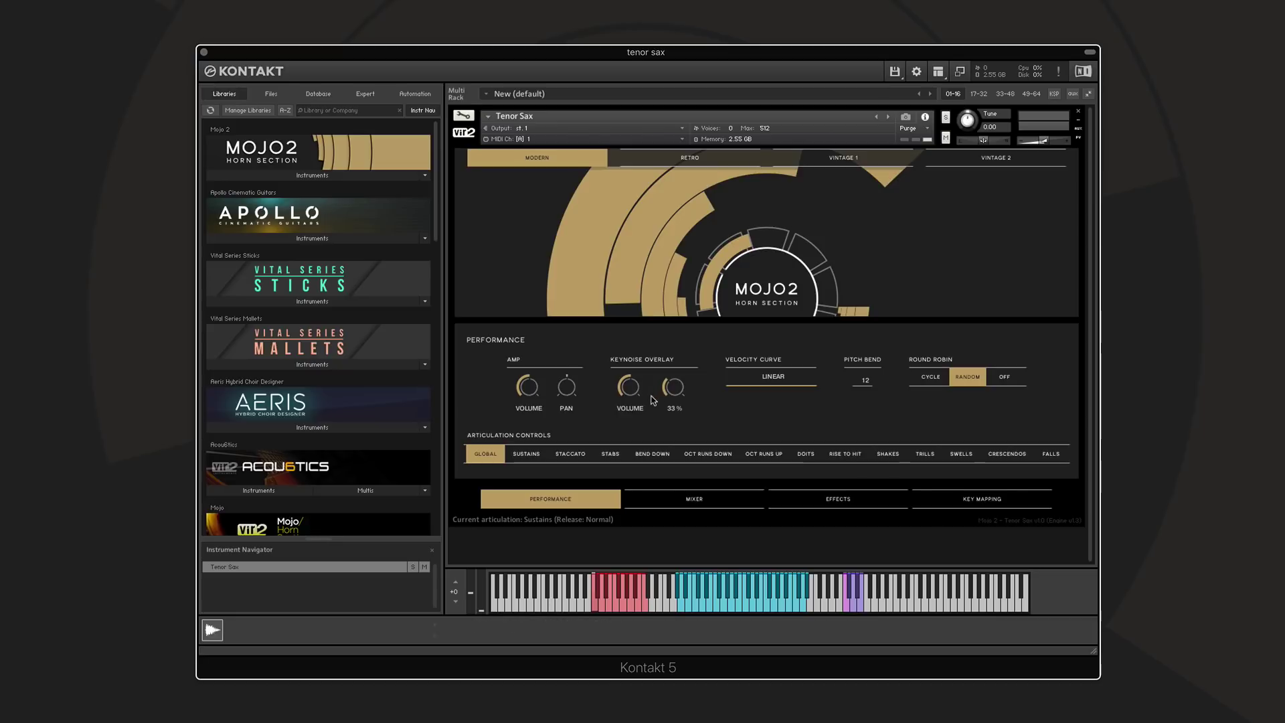
drag(672, 388, 709, 177)
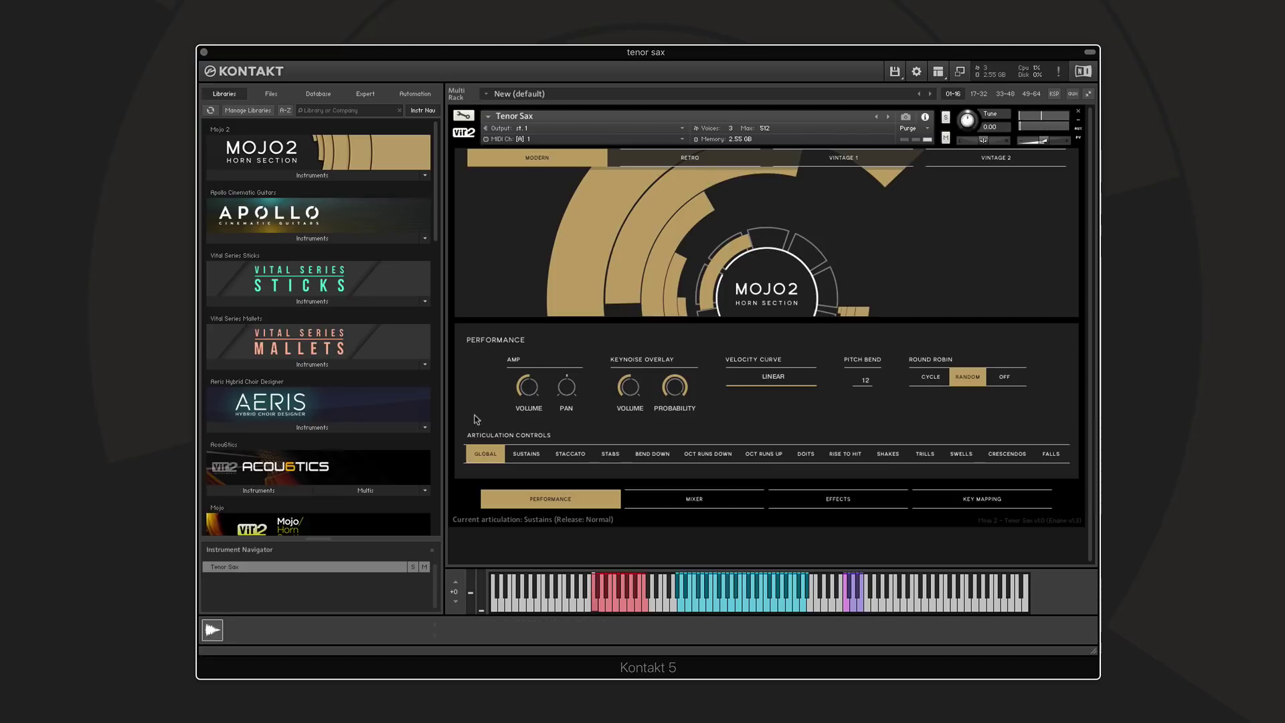
mouse_move(633, 375)
drag(632, 375, 635, 358)
mouse_move(679, 391)
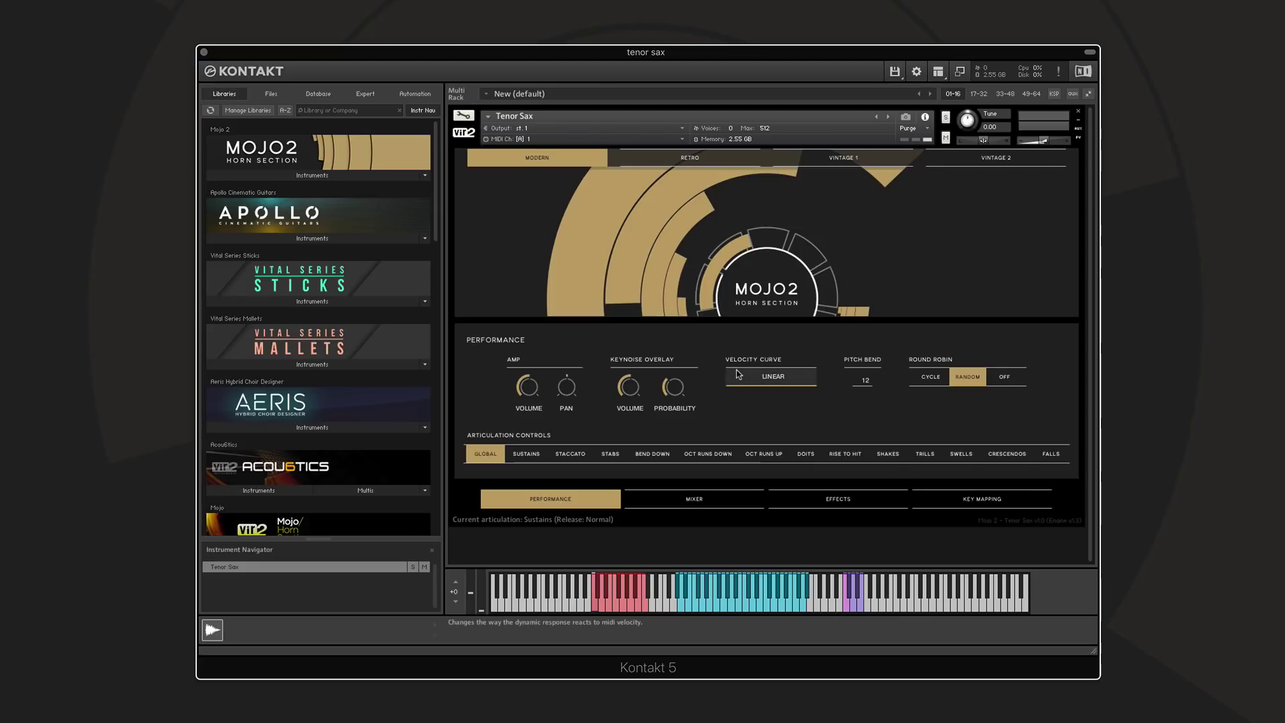
- Try the Very Concave and Very Convex velocity curves on the Tenor Sax, and restore Linear
click(760, 375)
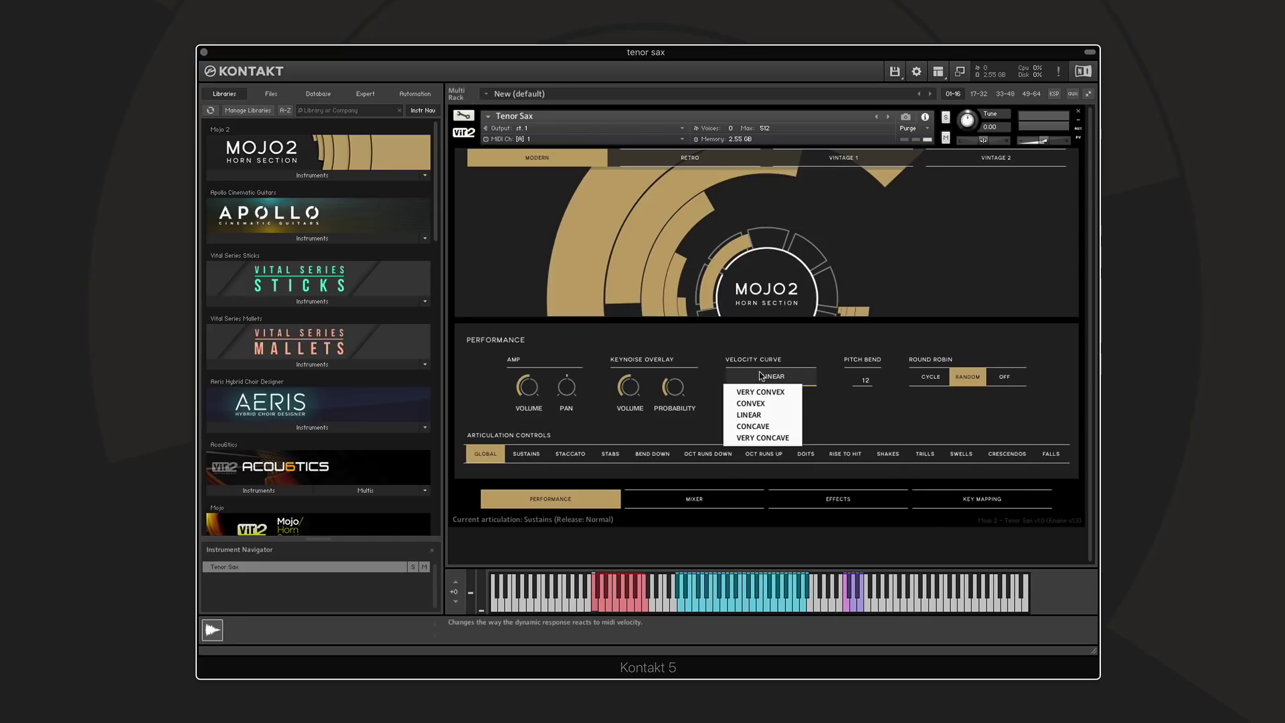
click(767, 438)
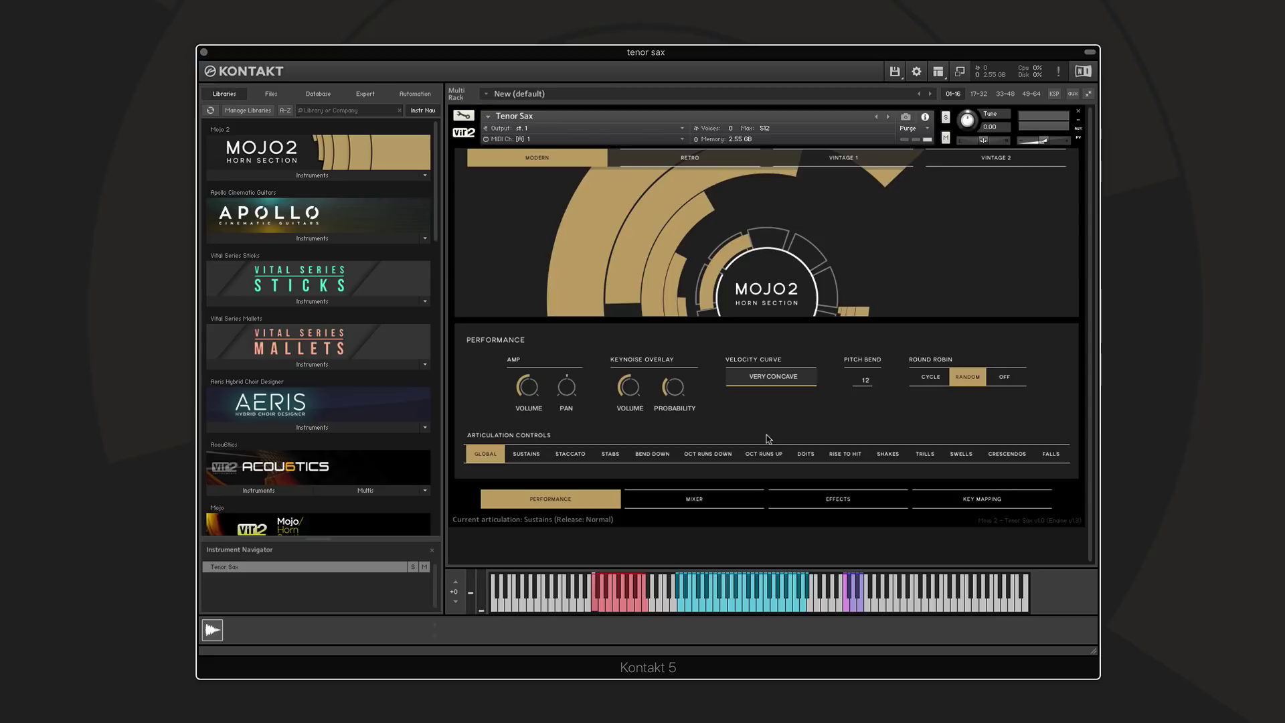
click(771, 376)
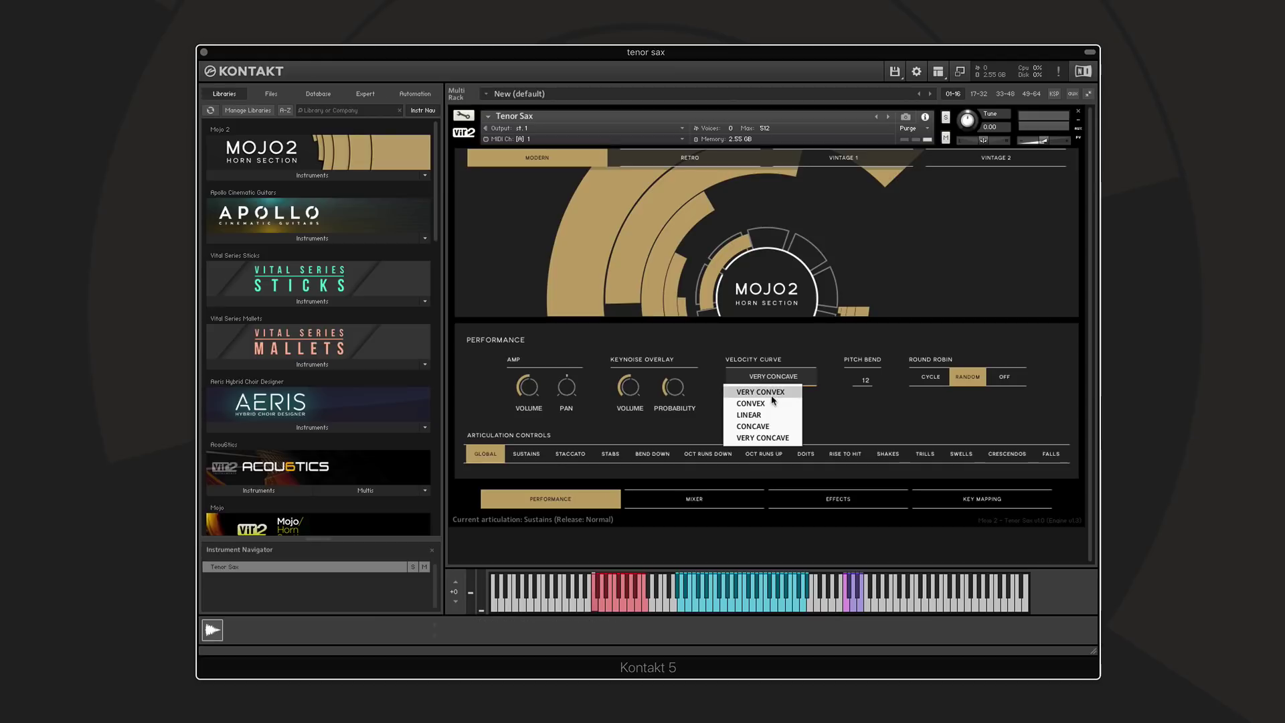
click(773, 395)
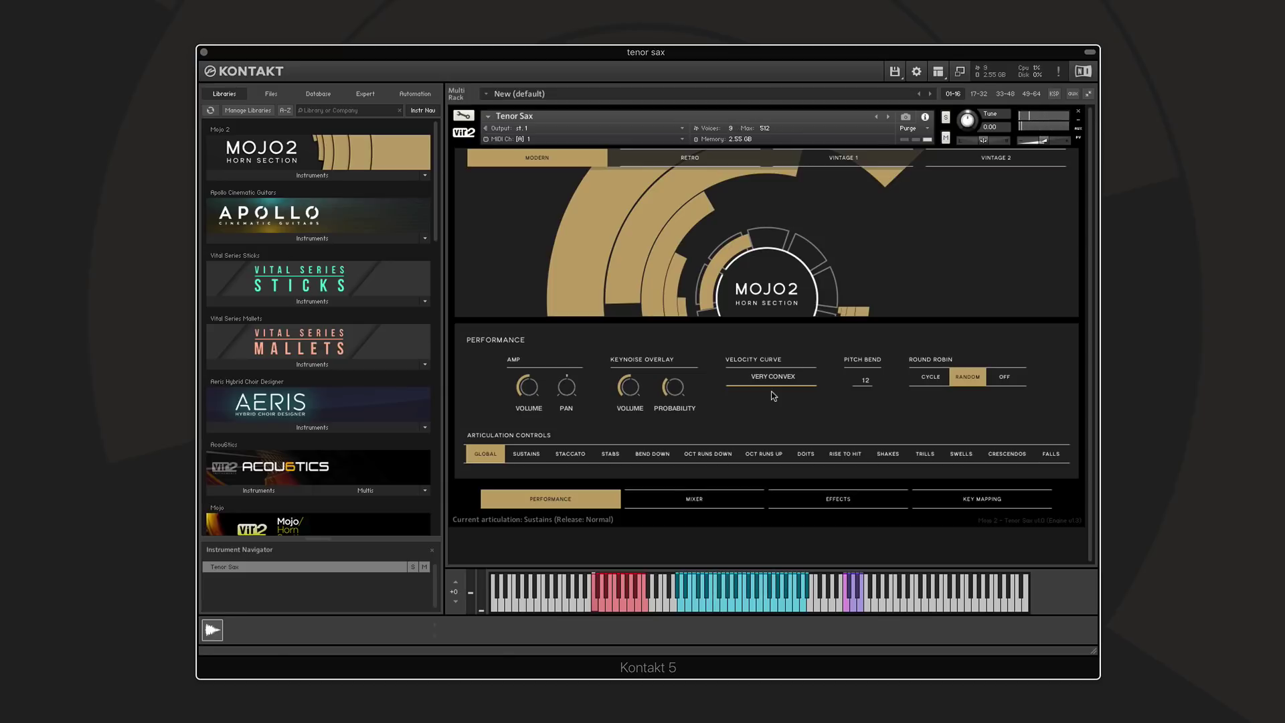
click(774, 379)
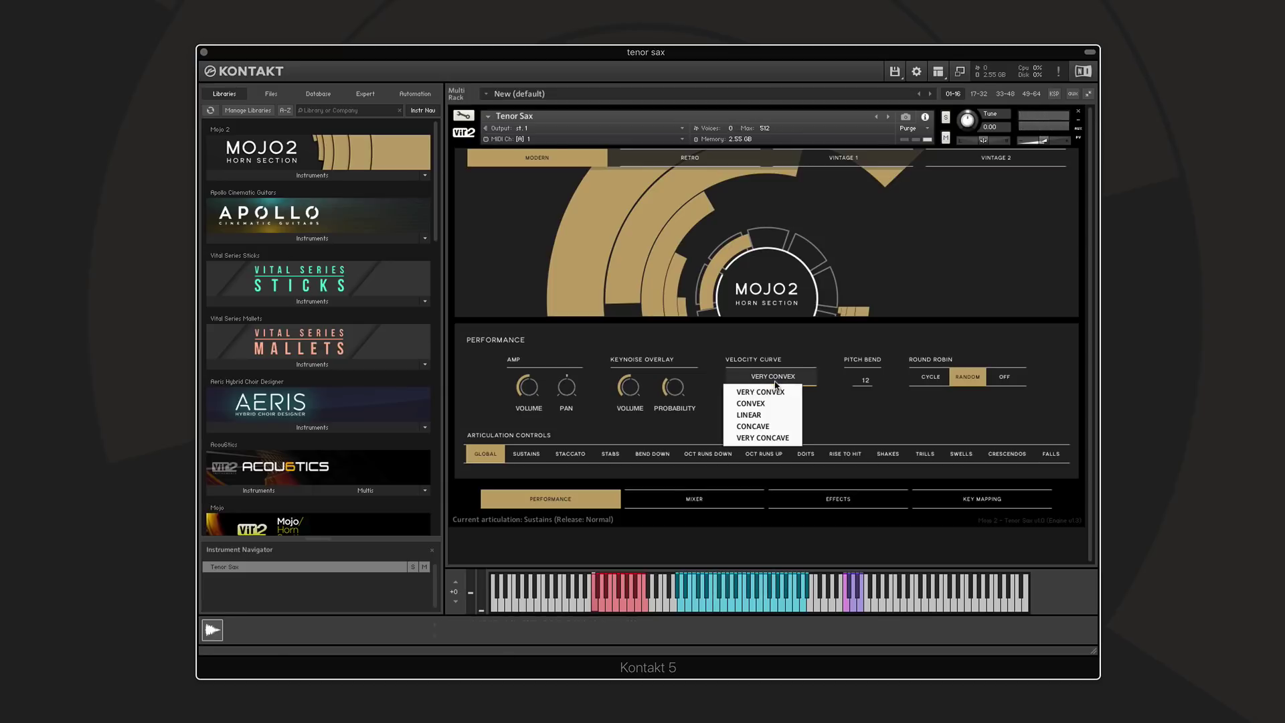
click(766, 416)
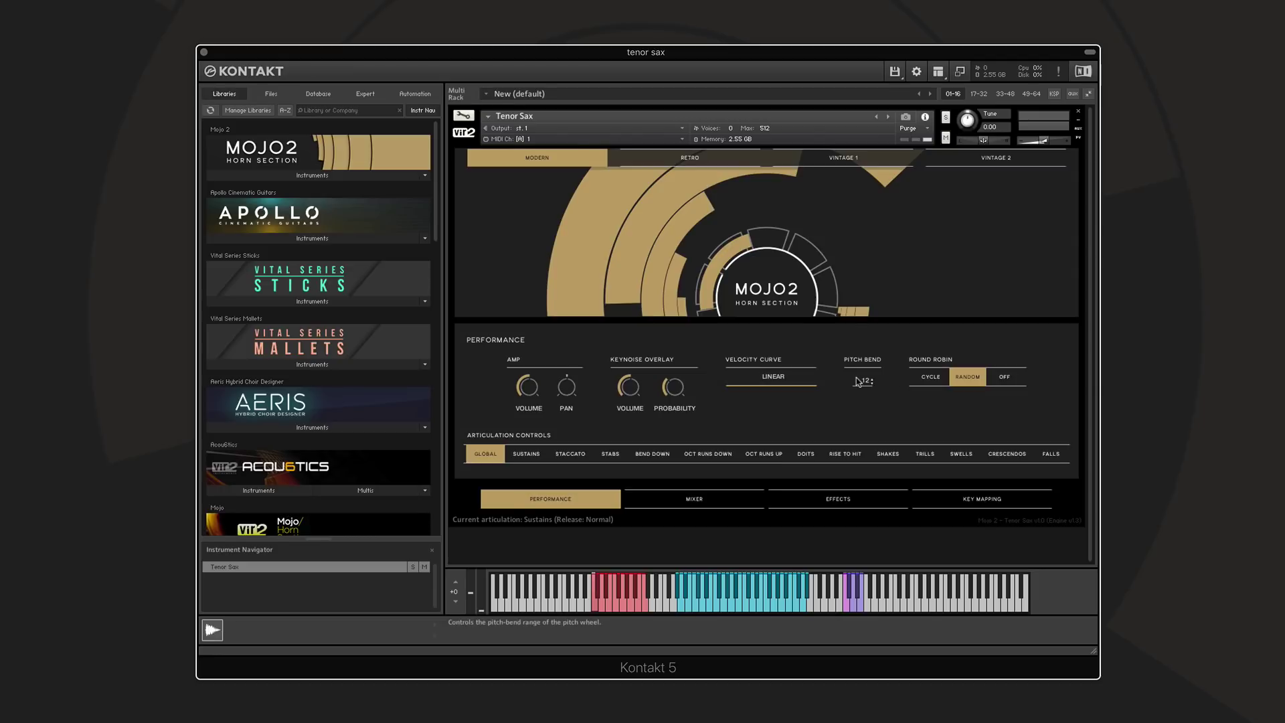
- Set the Tenor Sax pitch bend range to 1, and try Cycle and Off round robin before reselecting Random
drag(861, 382, 865, 427)
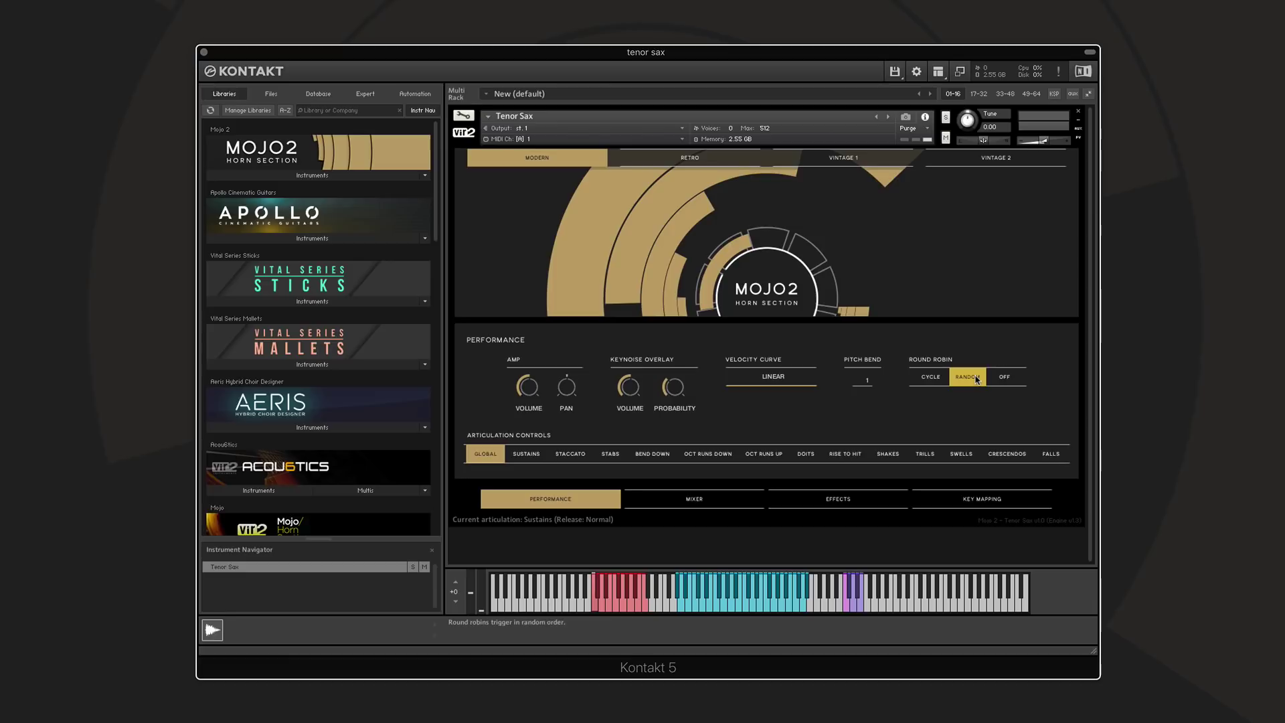
click(929, 380)
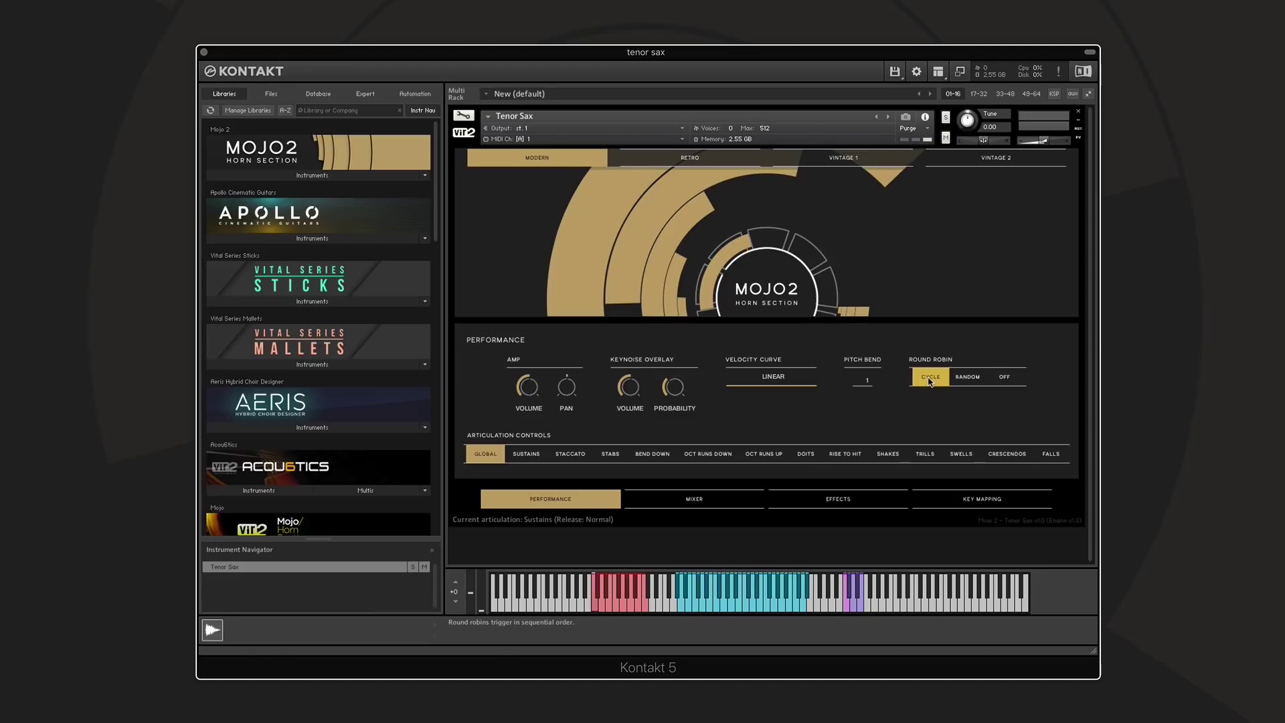
click(1008, 380)
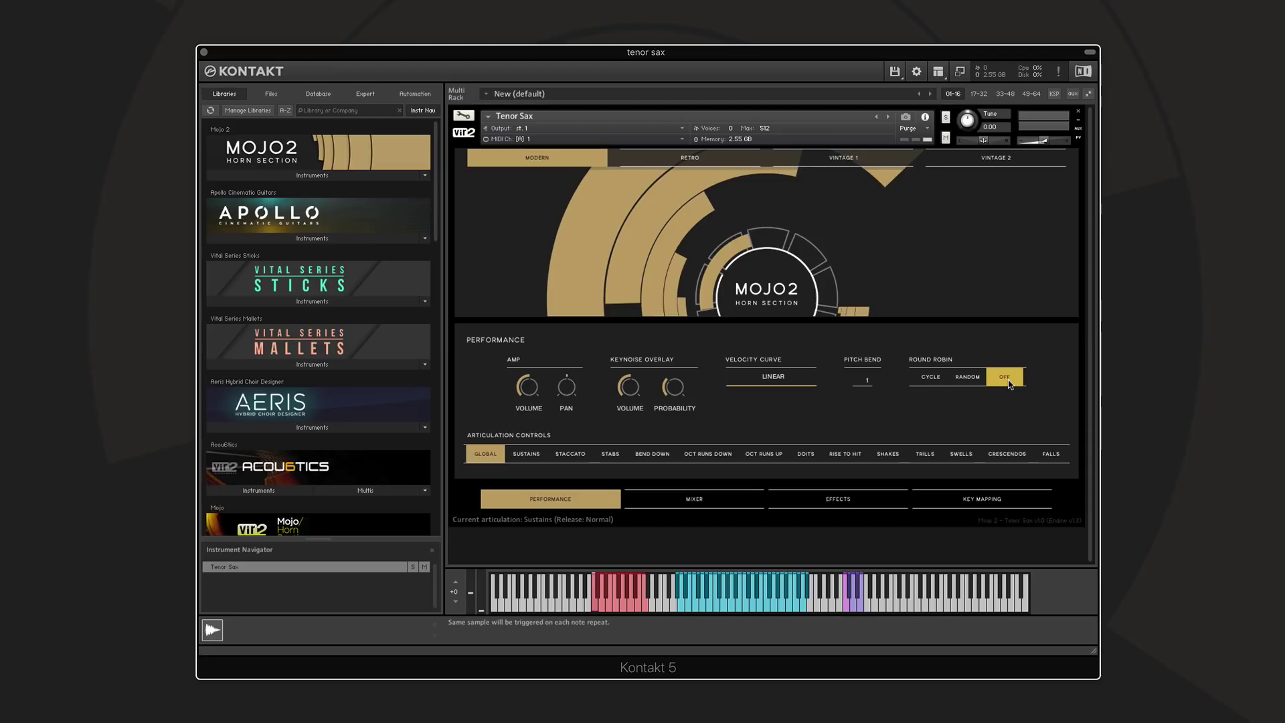
click(955, 381)
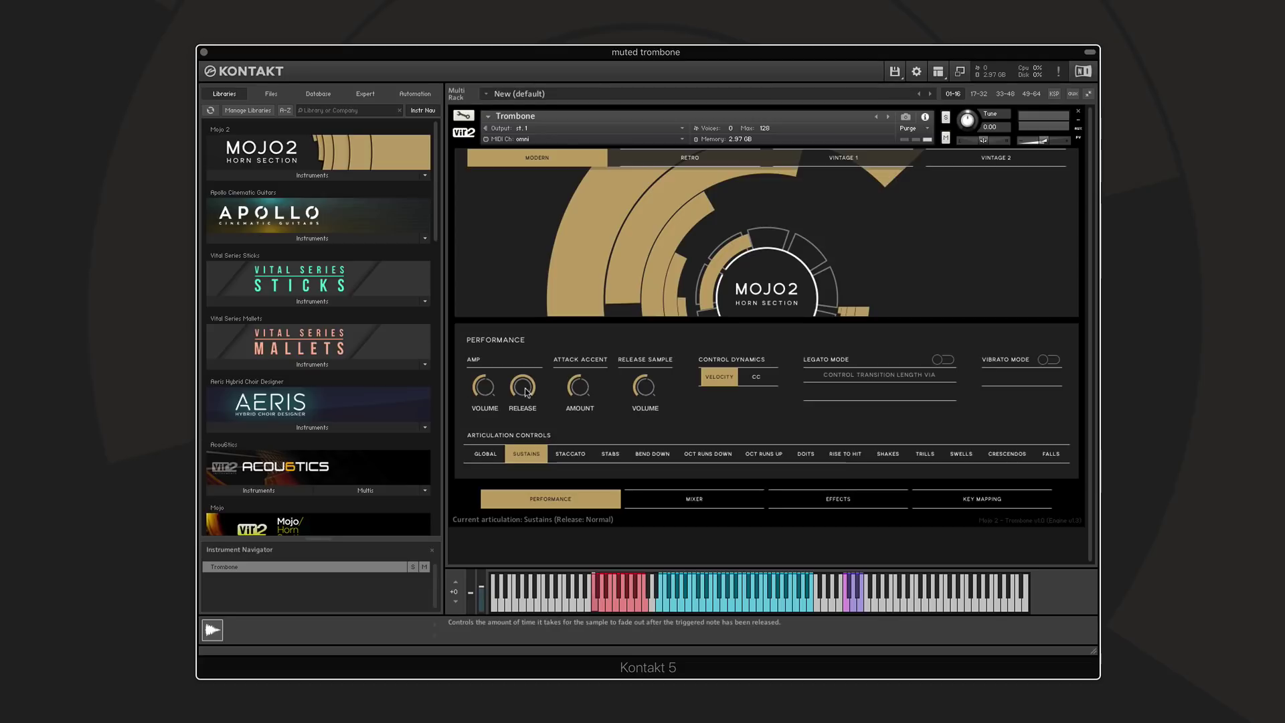
- Try shorter amp release times on the Trombone's sustains, and restore the release to its maximum
drag(526, 392, 520, 438)
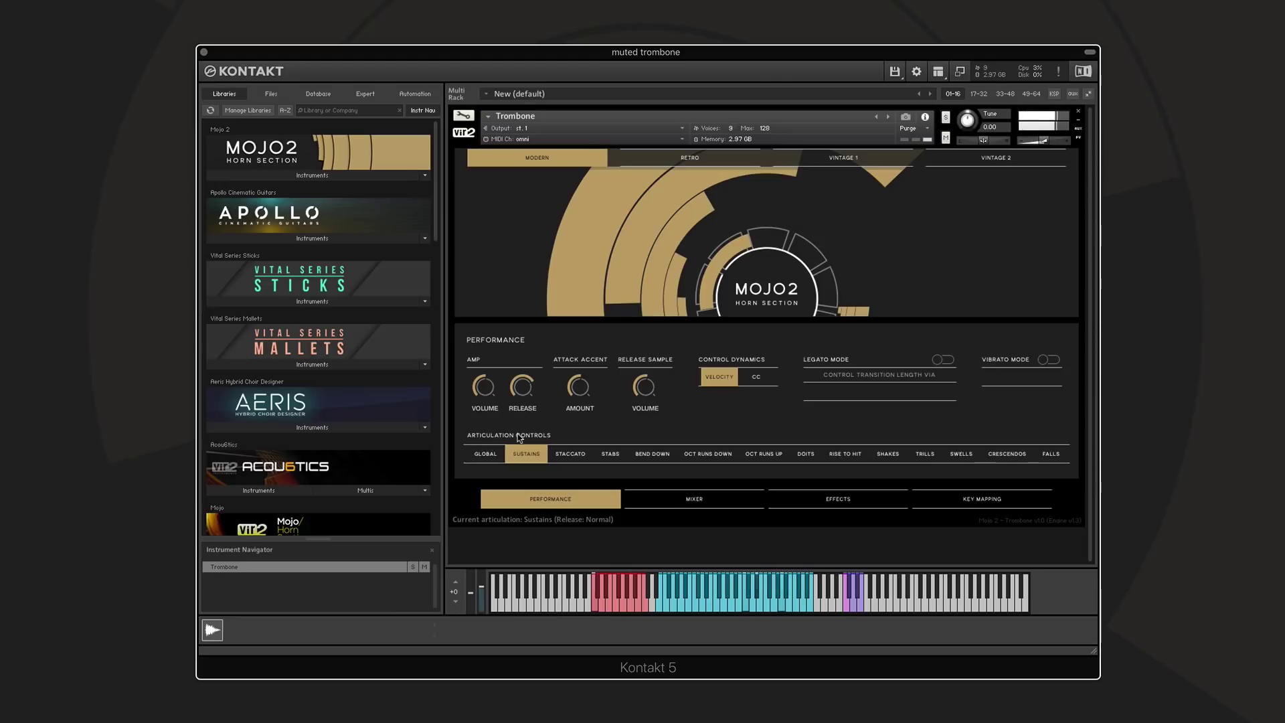
drag(525, 395, 528, 412)
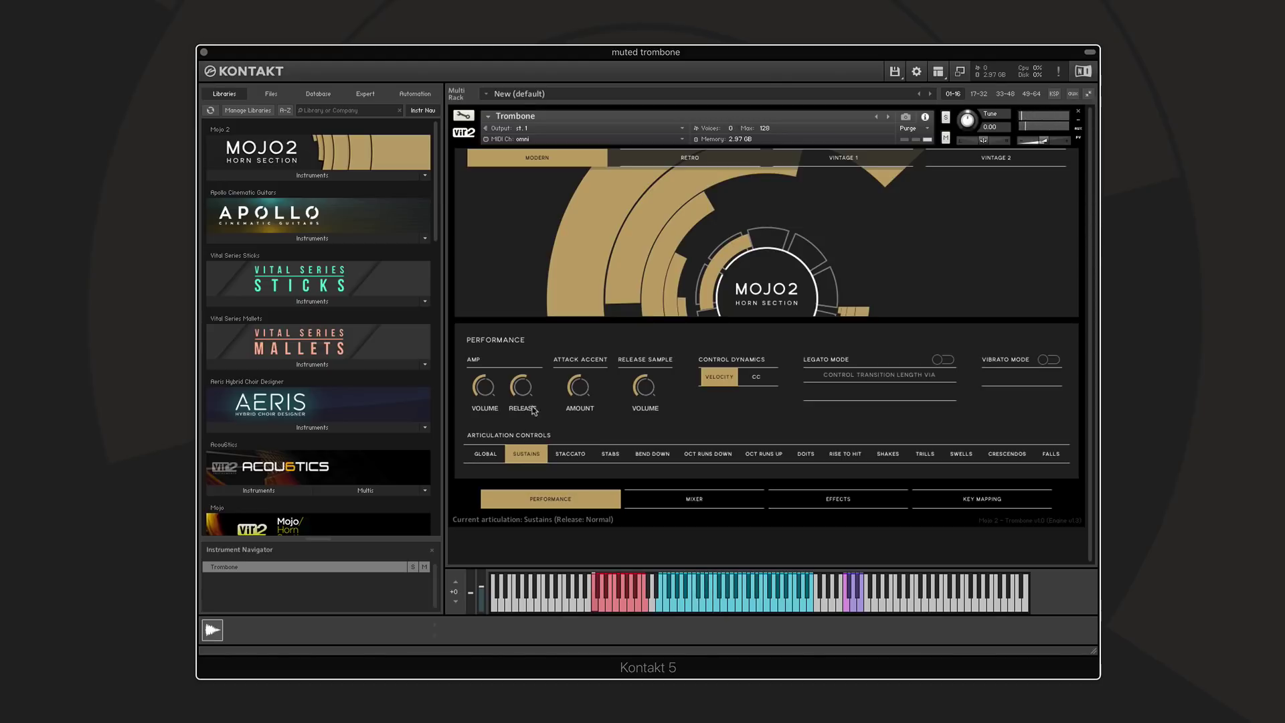
click(526, 395)
drag(526, 395, 569, 143)
- Sweep the sustains' attack accent amount from zero to a higher level, and settle on a moderate amount
drag(579, 386, 579, 516)
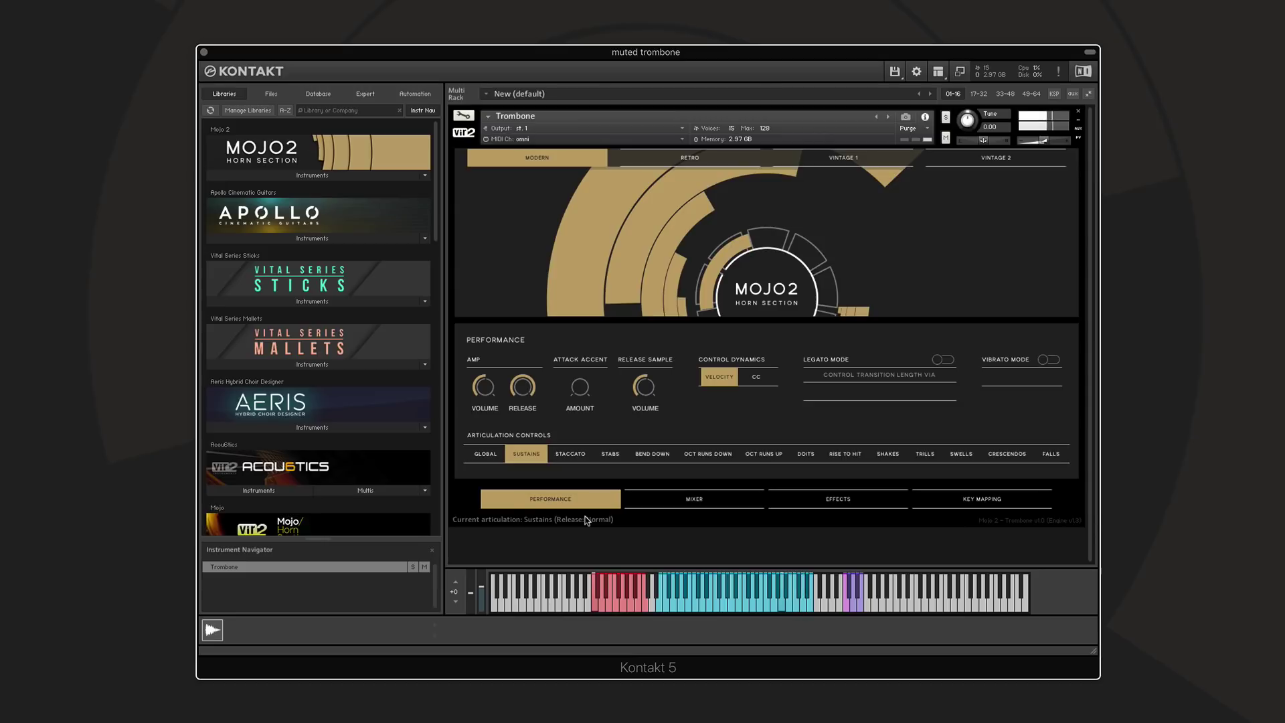
drag(575, 390, 579, 358)
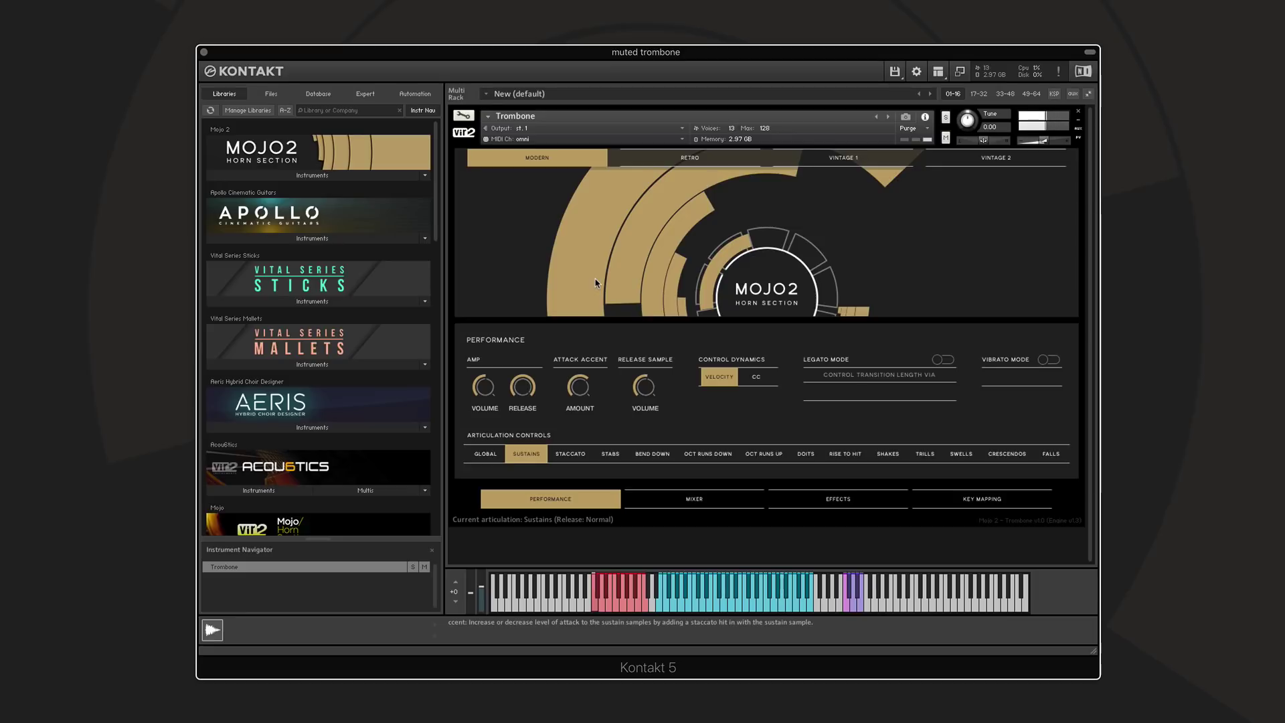
click(579, 394)
drag(579, 394, 580, 402)
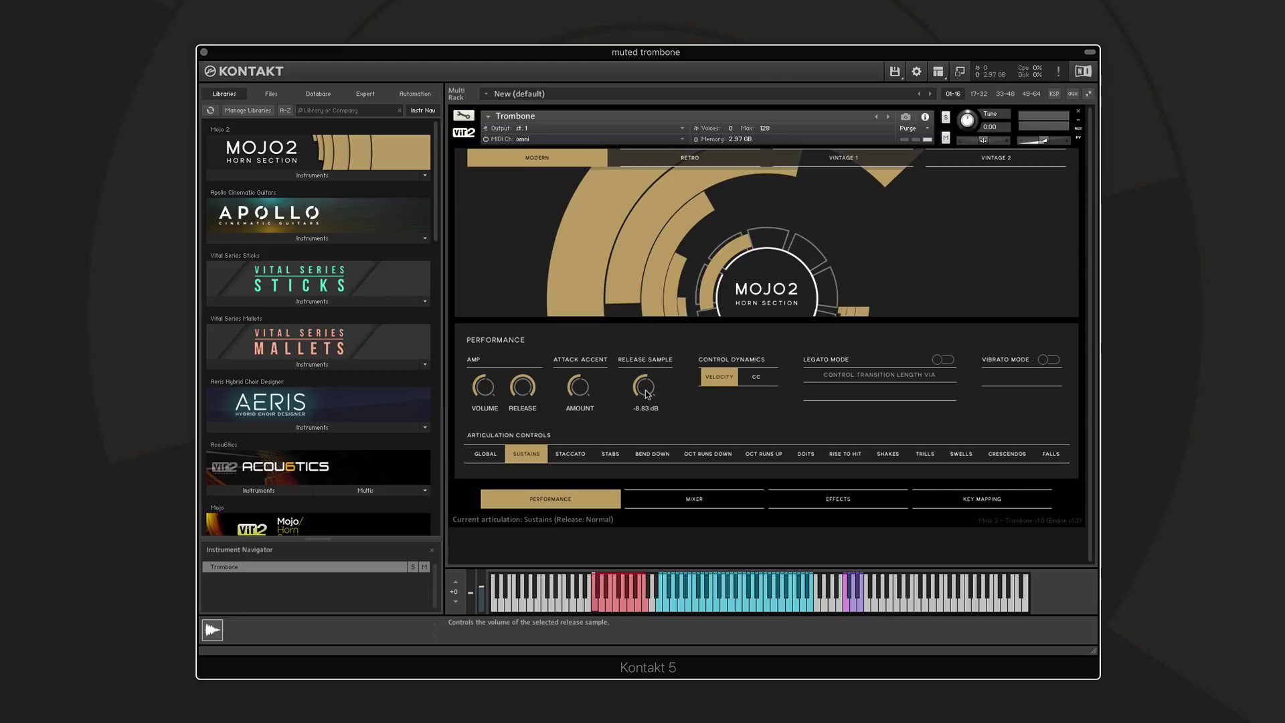
- Adjust the sustains' release sample volume, and try CC control of the dynamics before reselecting Velocity
drag(646, 394, 657, 354)
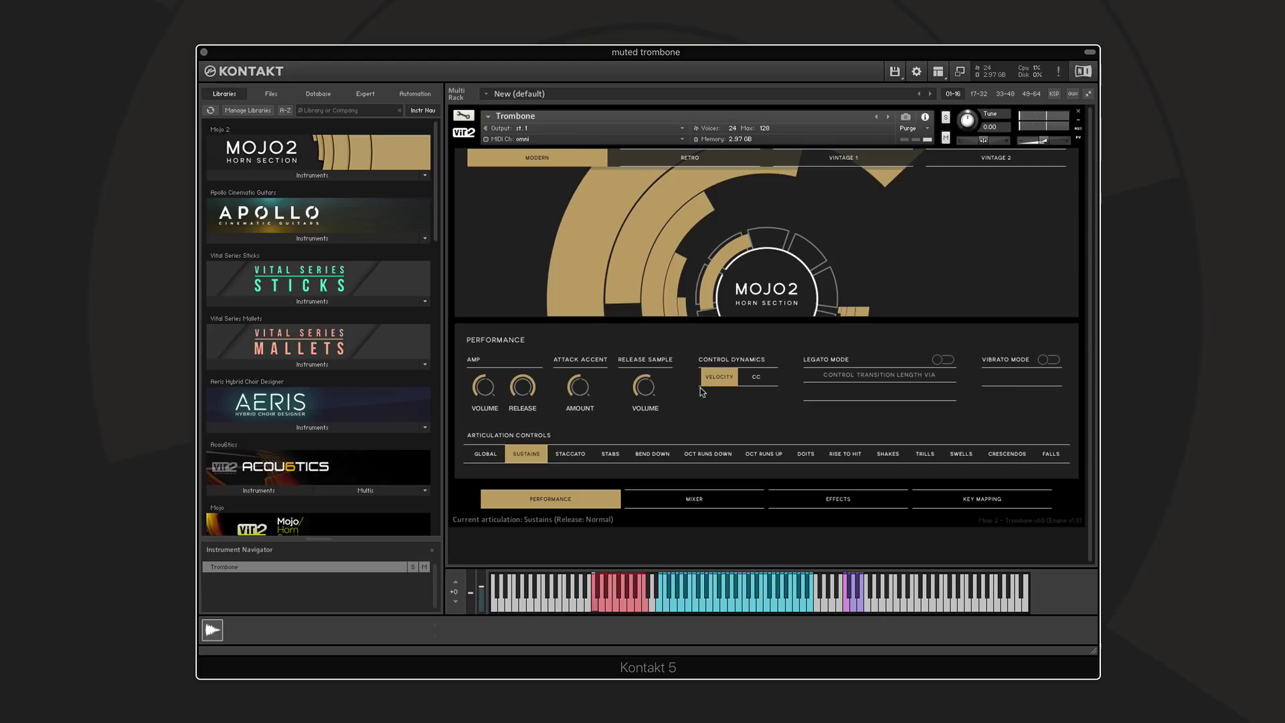
click(754, 379)
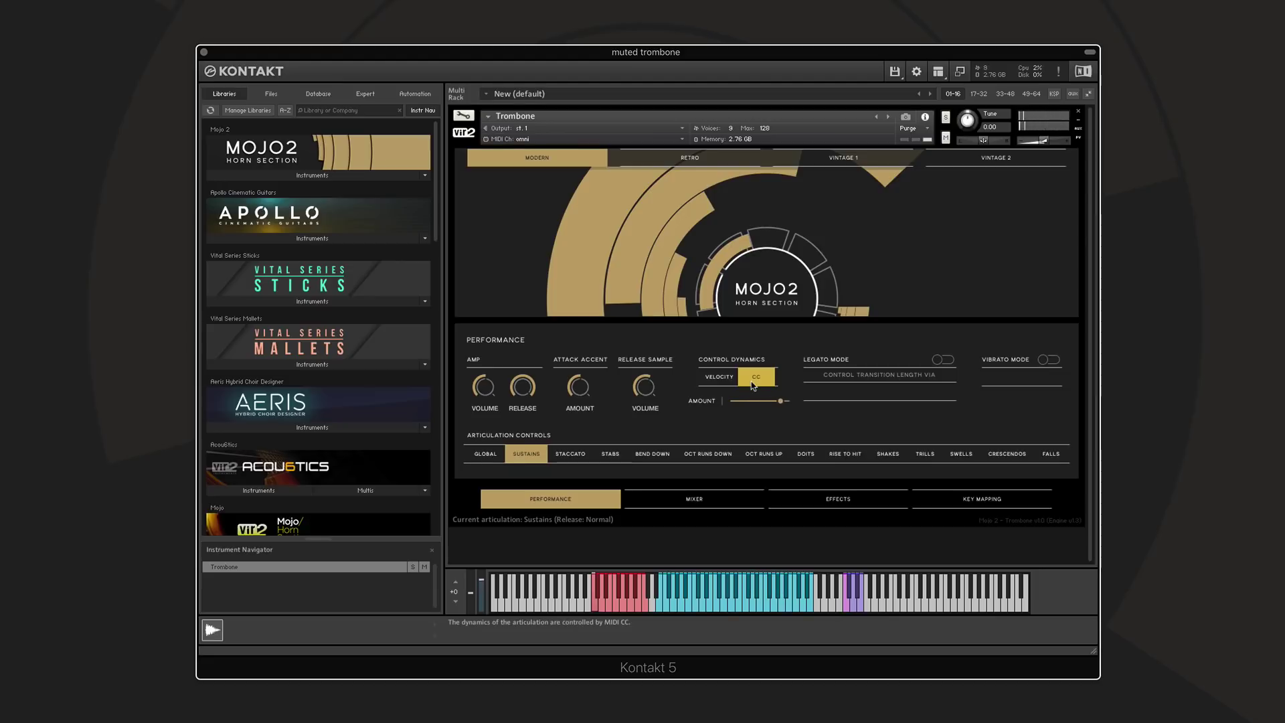
click(720, 377)
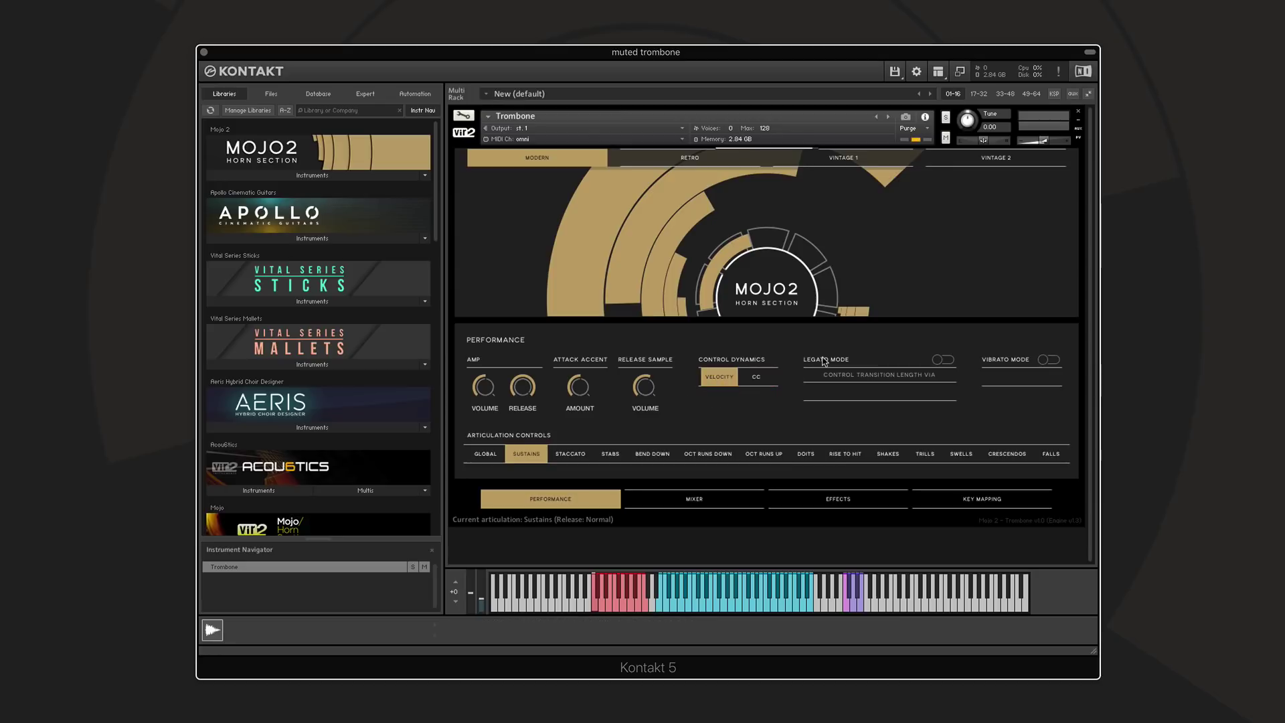
- Enable legato mode, try CC and Velocity control of the transition length, and select Playing Speed
click(942, 361)
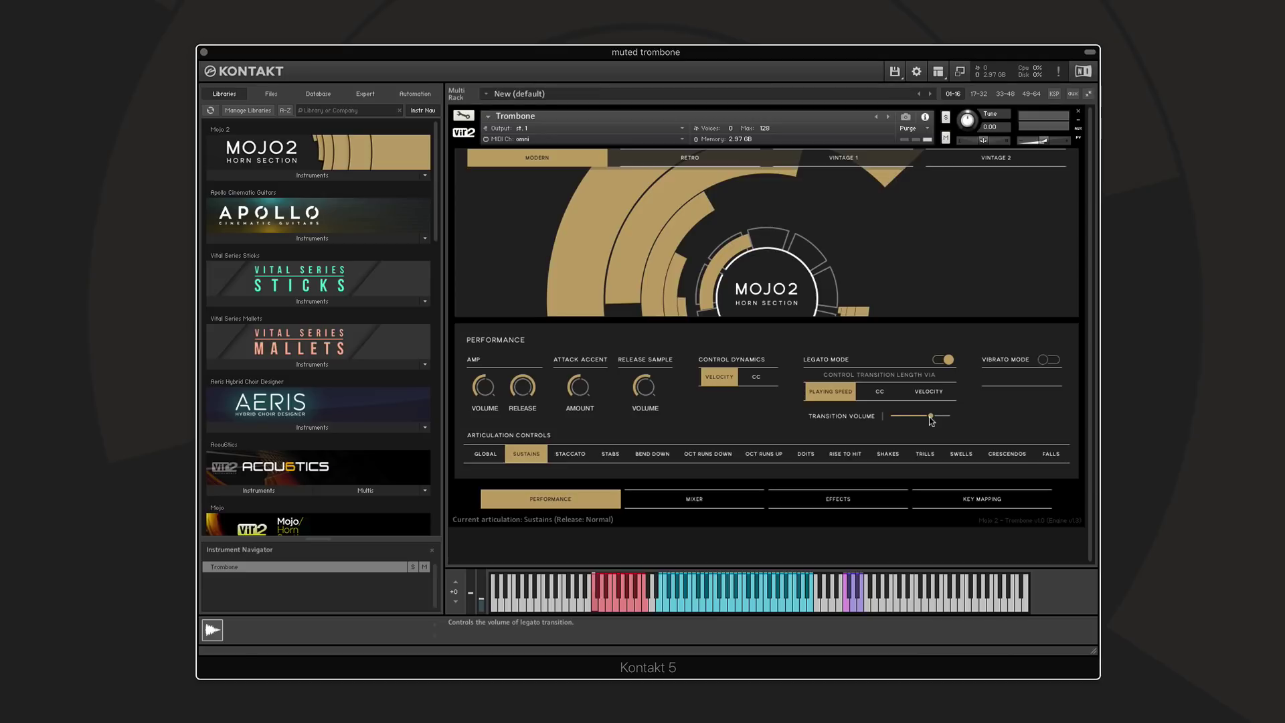
click(879, 401)
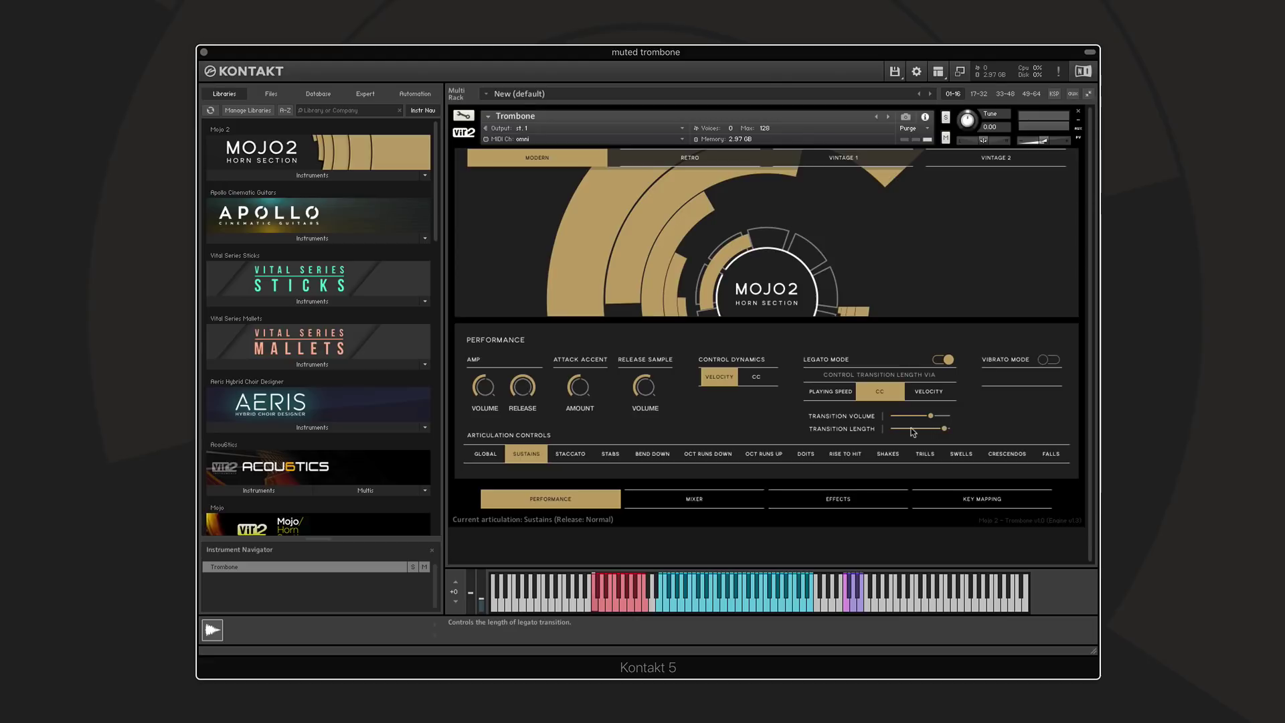
click(929, 391)
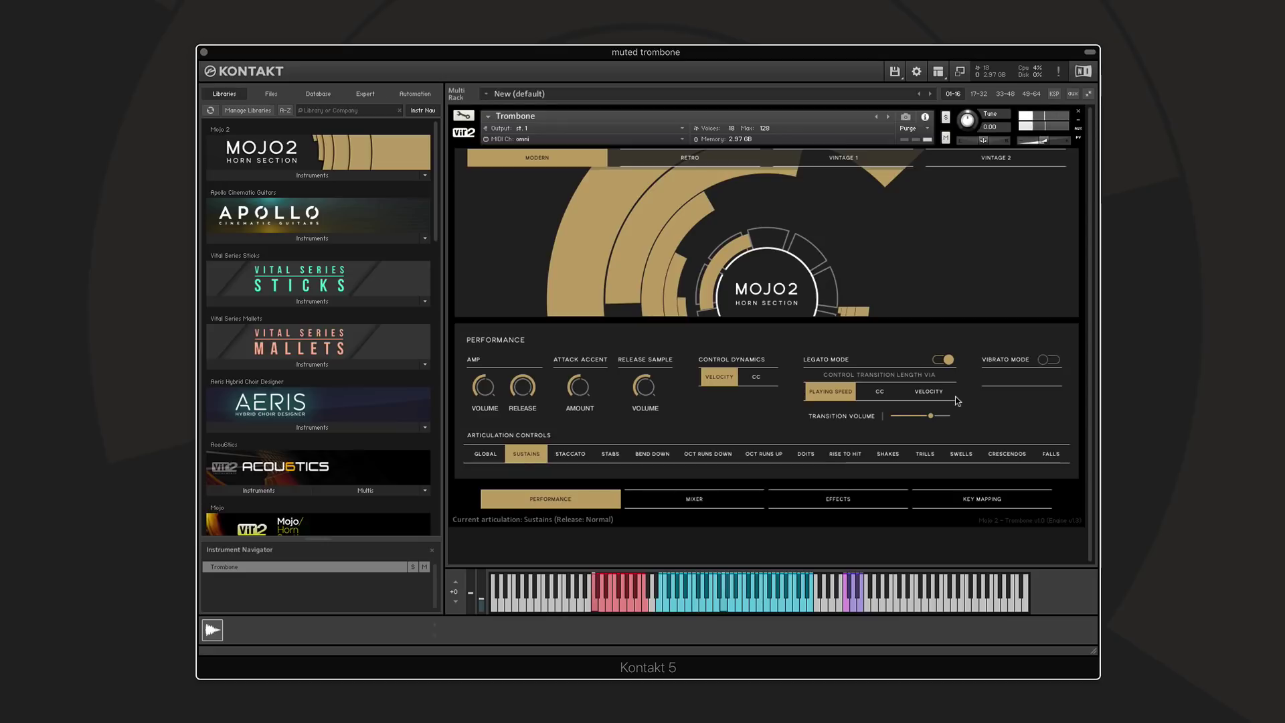
click(889, 393)
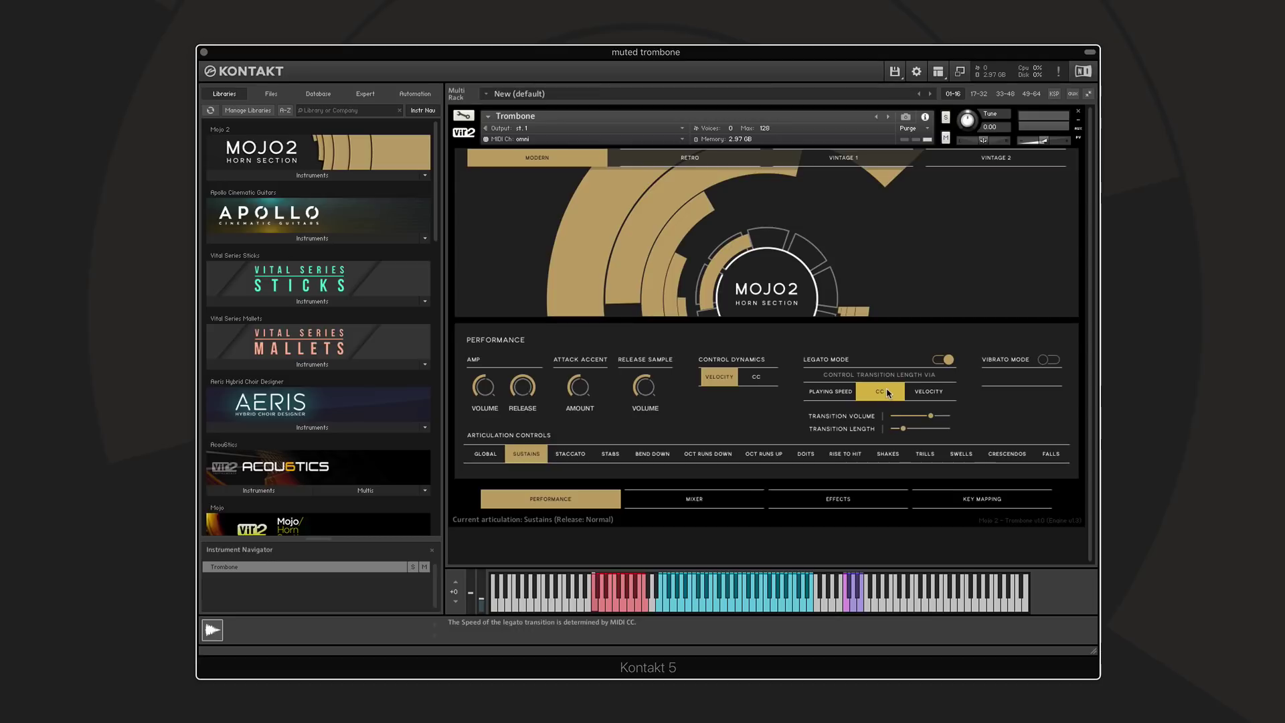
click(935, 395)
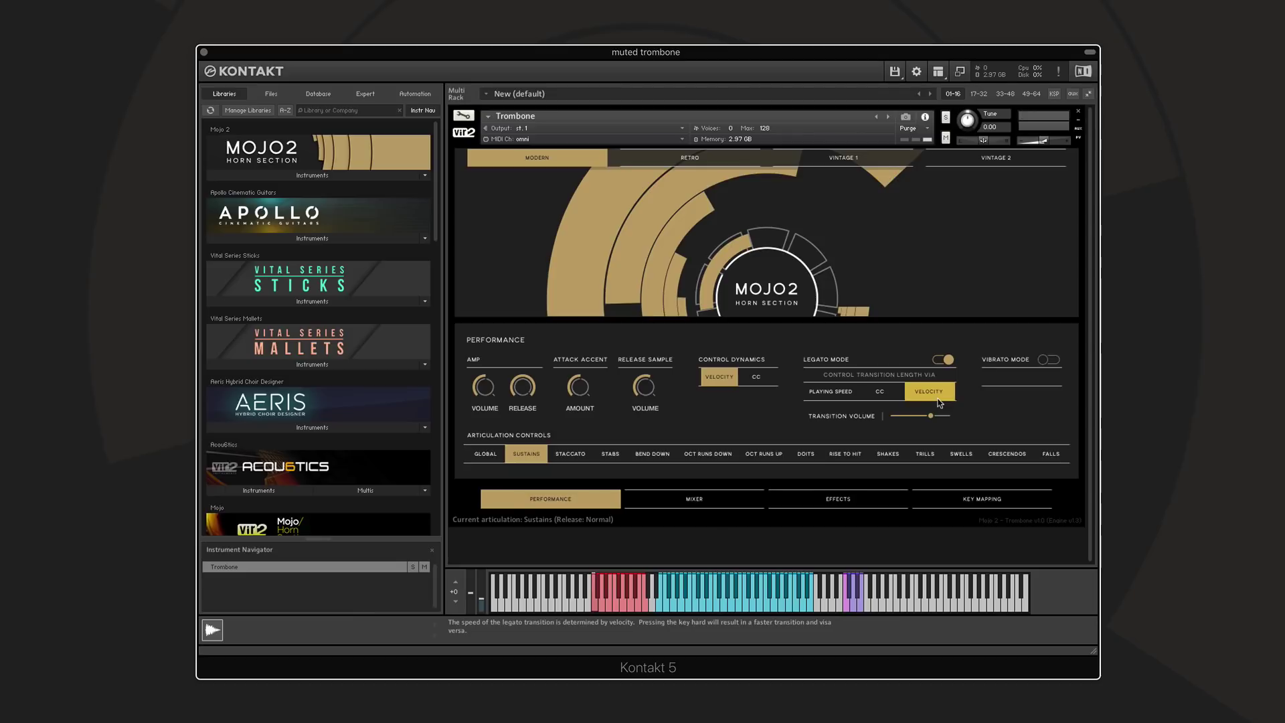
click(826, 388)
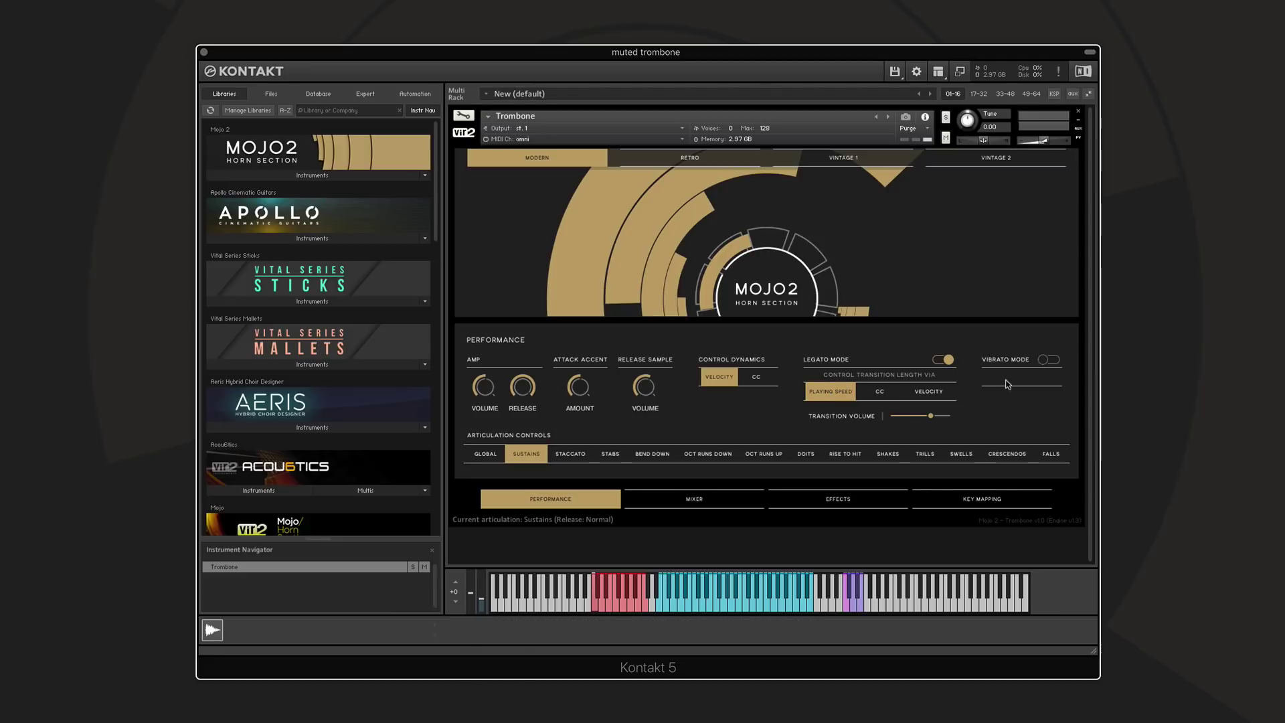
- Enable vibrato mode for the sustains, compare the Real and Simulated types, and select Real
click(1047, 360)
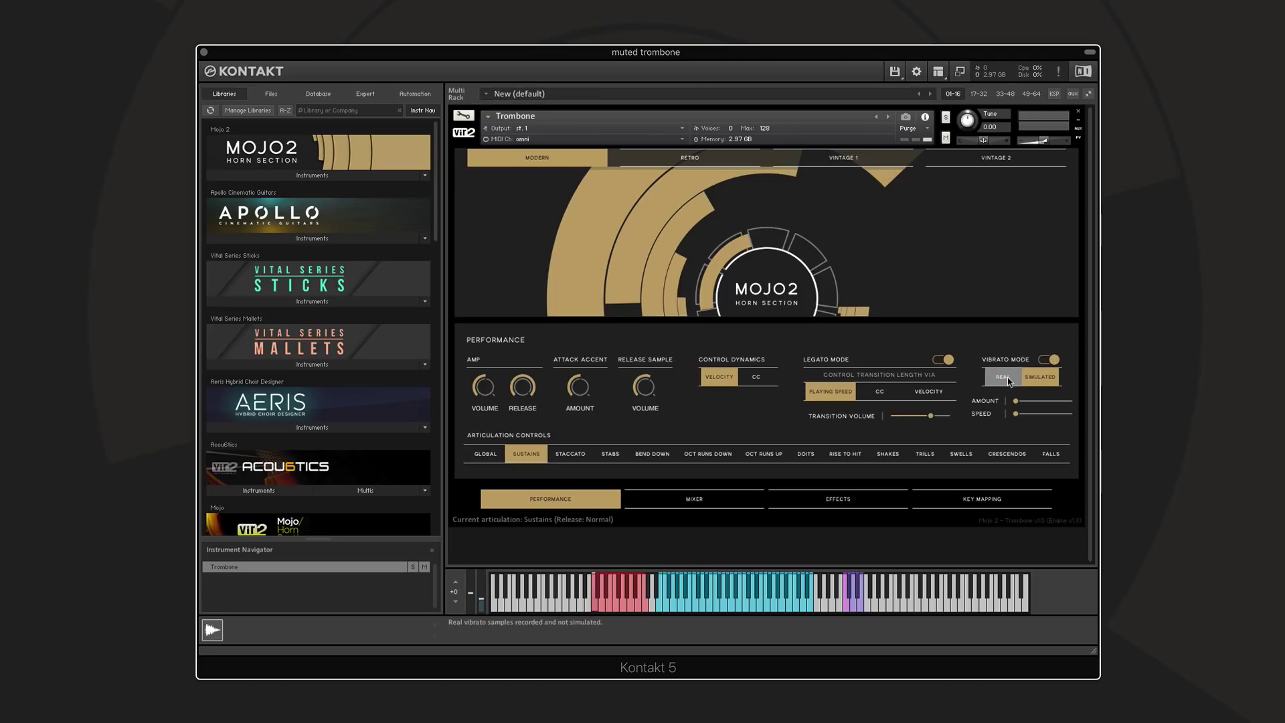
click(1007, 379)
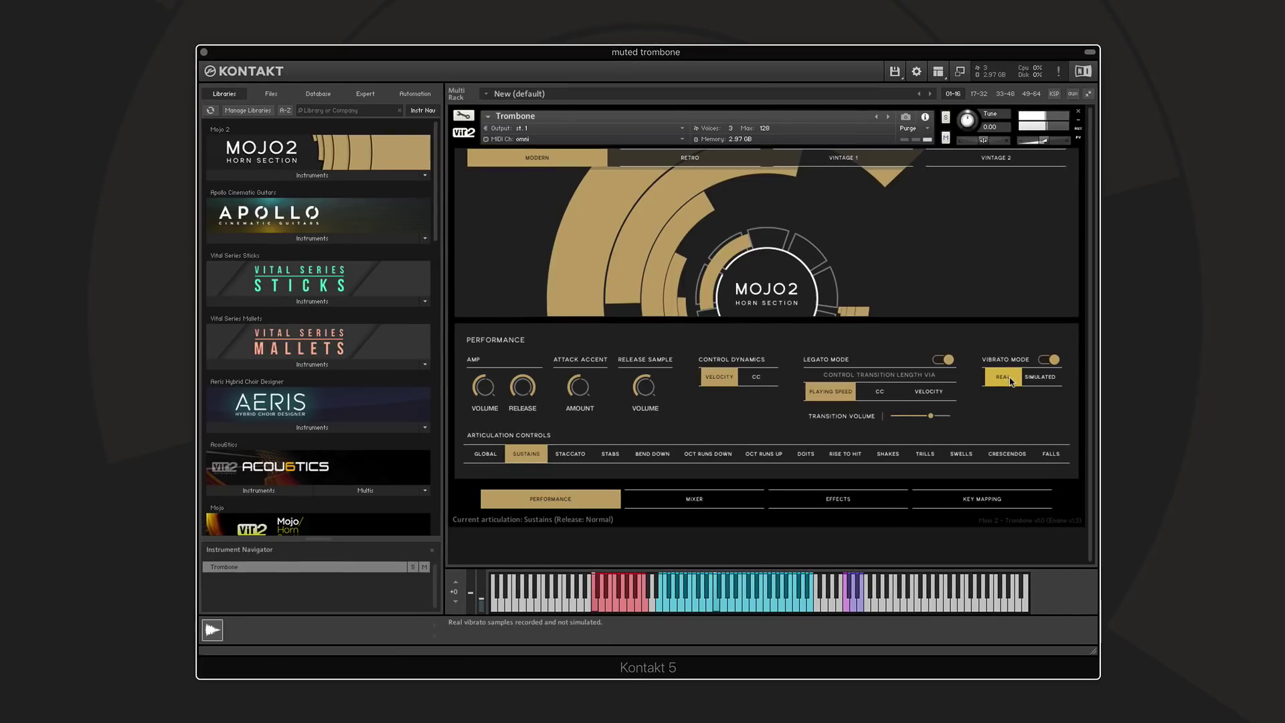
click(1027, 379)
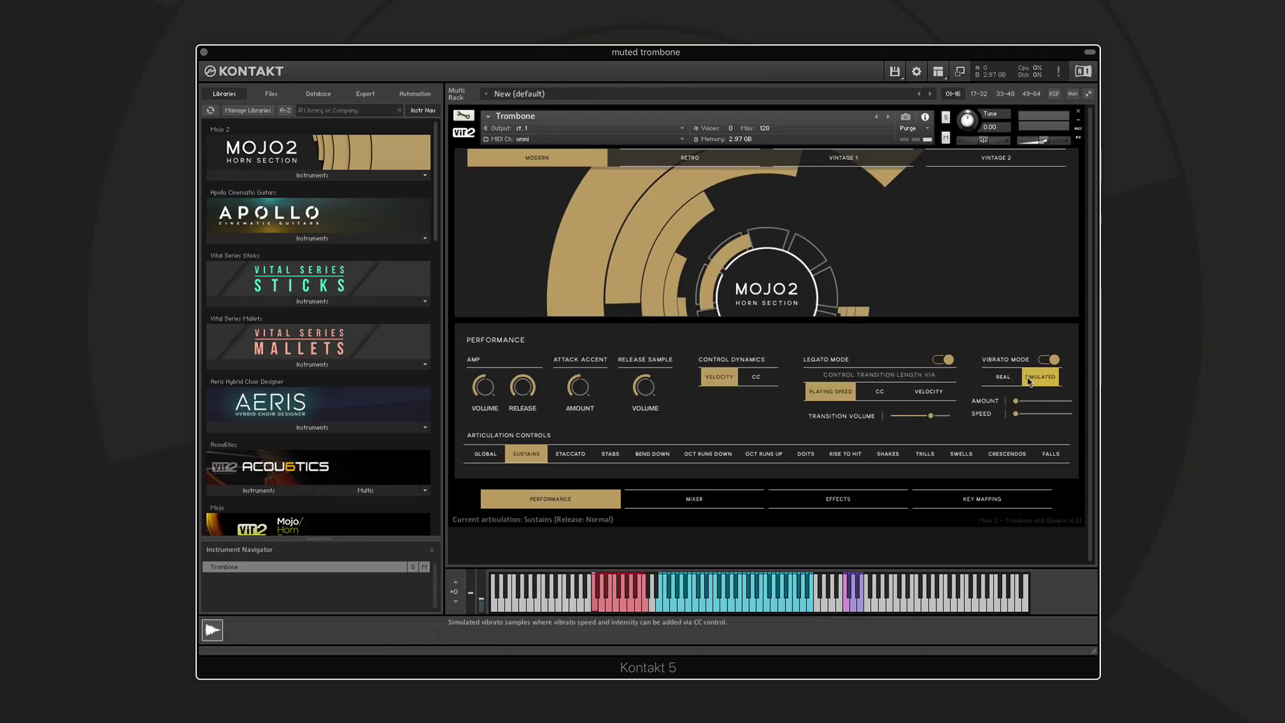
click(1010, 380)
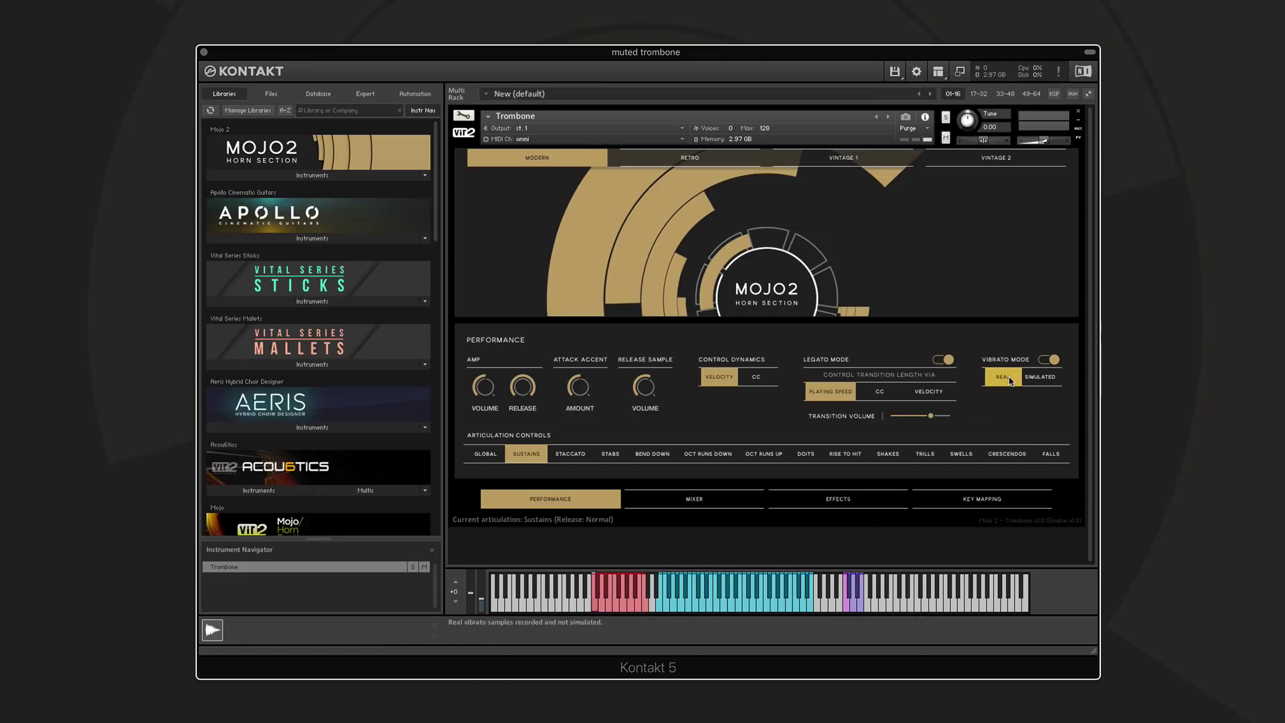
- Turn off the sustains' legato mode, and browse several articulations' controls before settling on Staccato
click(939, 360)
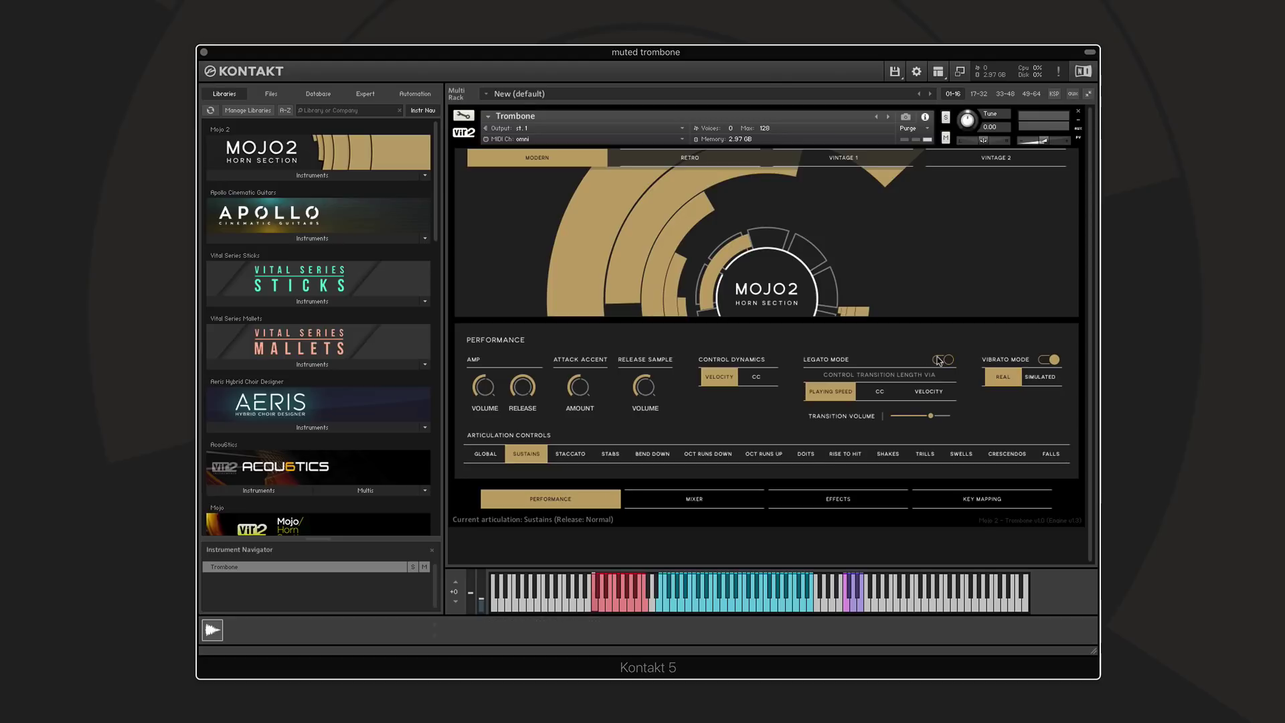
click(570, 453)
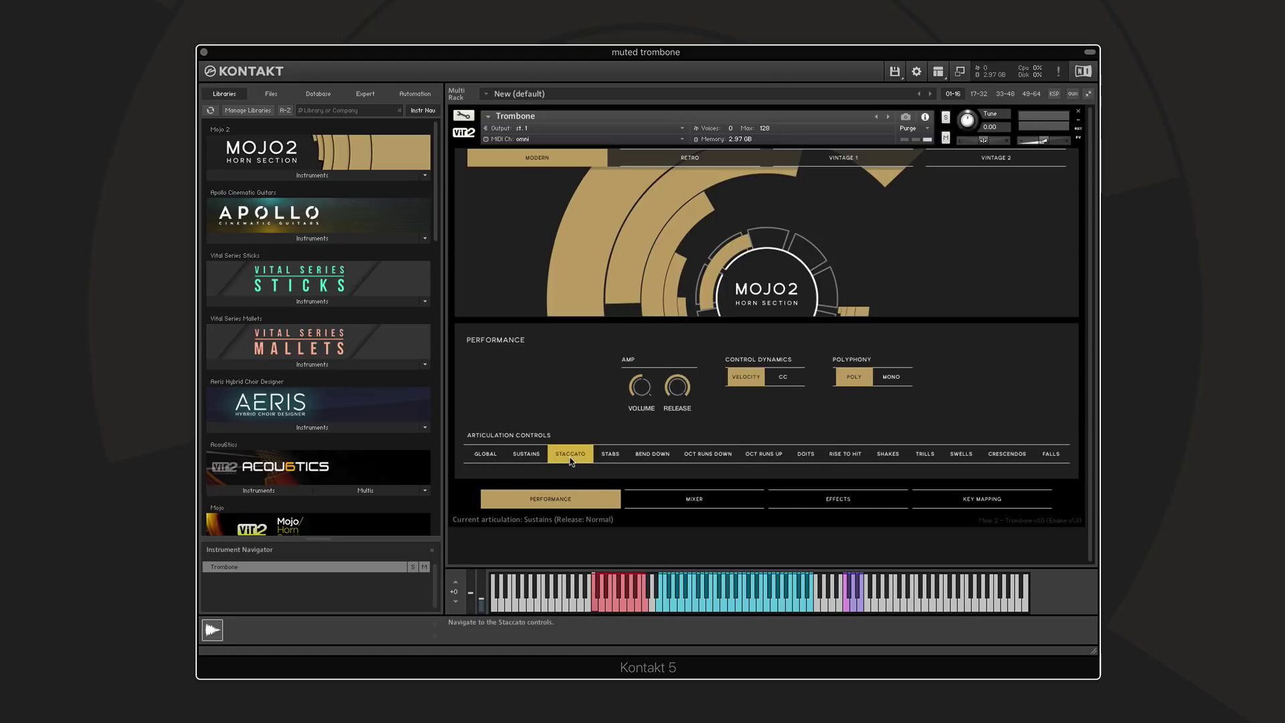
click(916, 455)
click(888, 455)
click(844, 455)
click(806, 454)
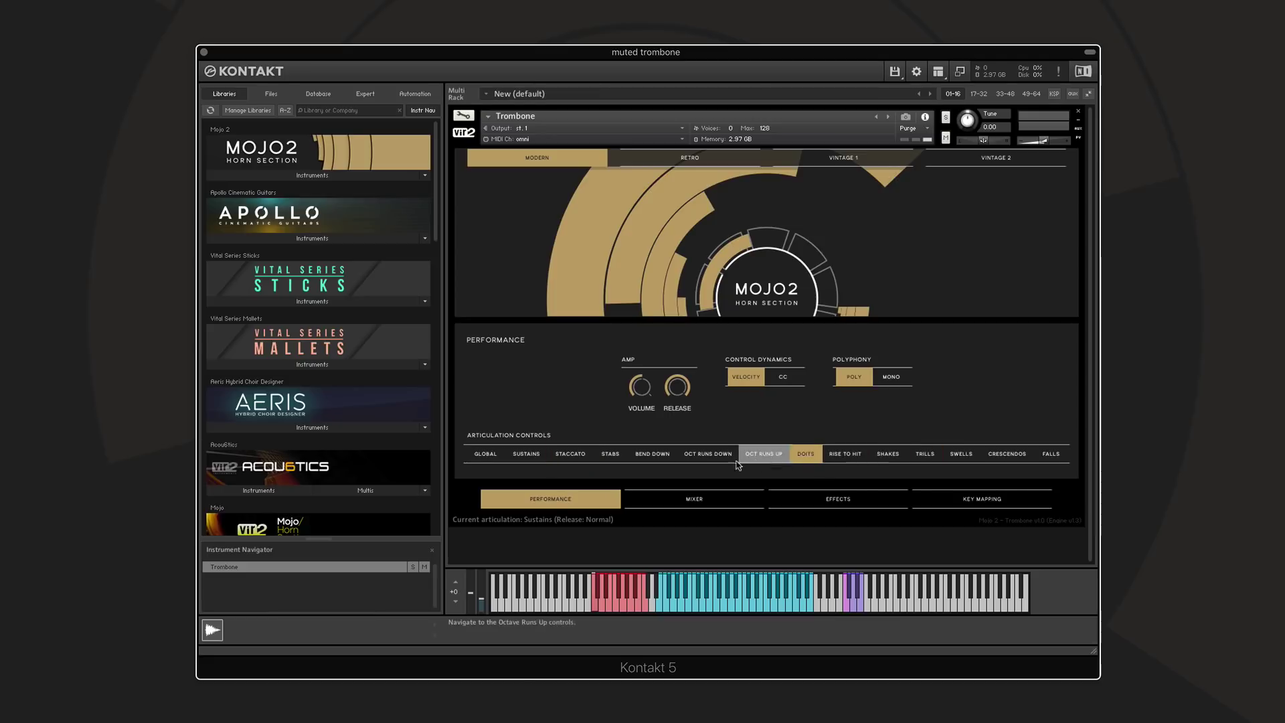
click(570, 455)
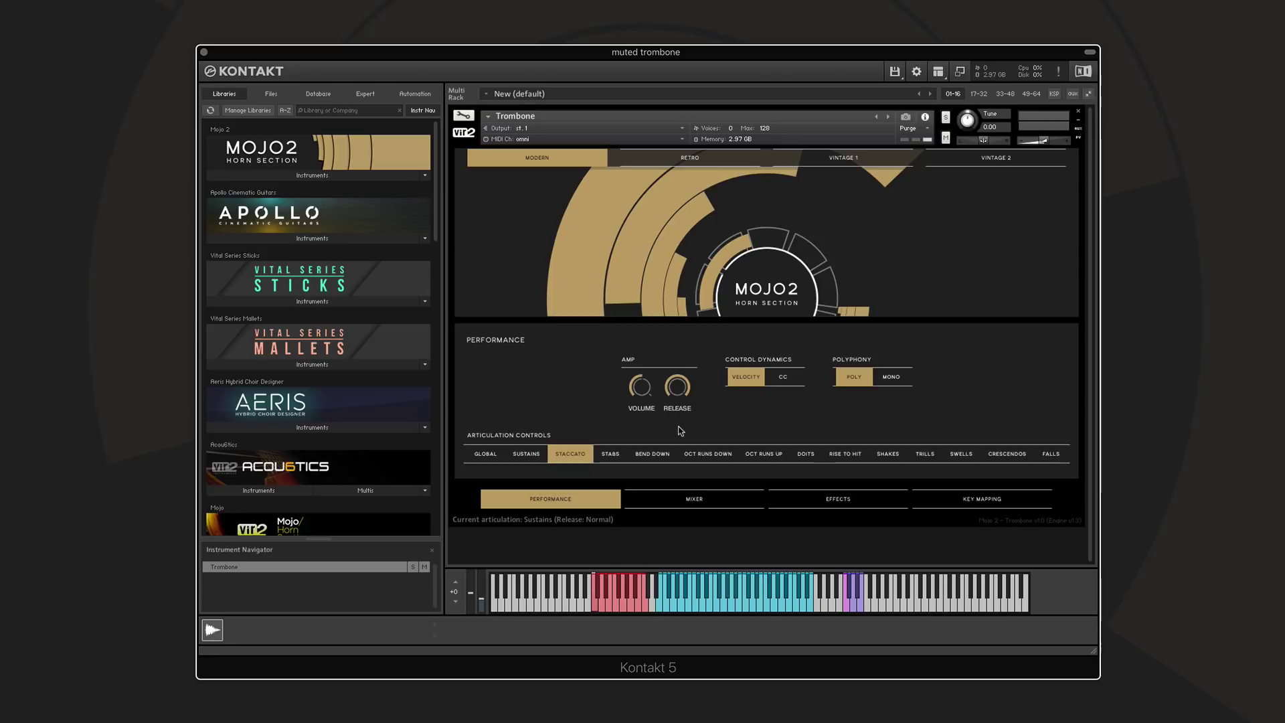
- Try Mono polyphony for the Stabs articulation, and switch it back to Poly
click(611, 454)
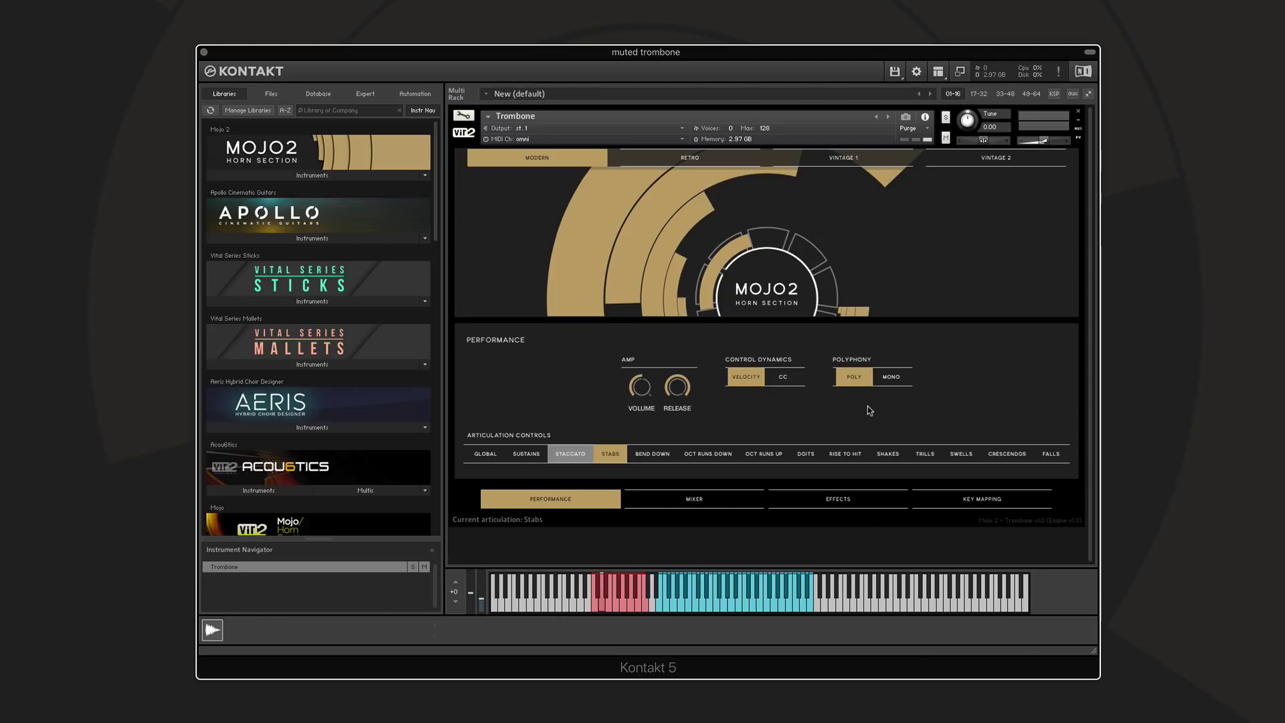
click(903, 379)
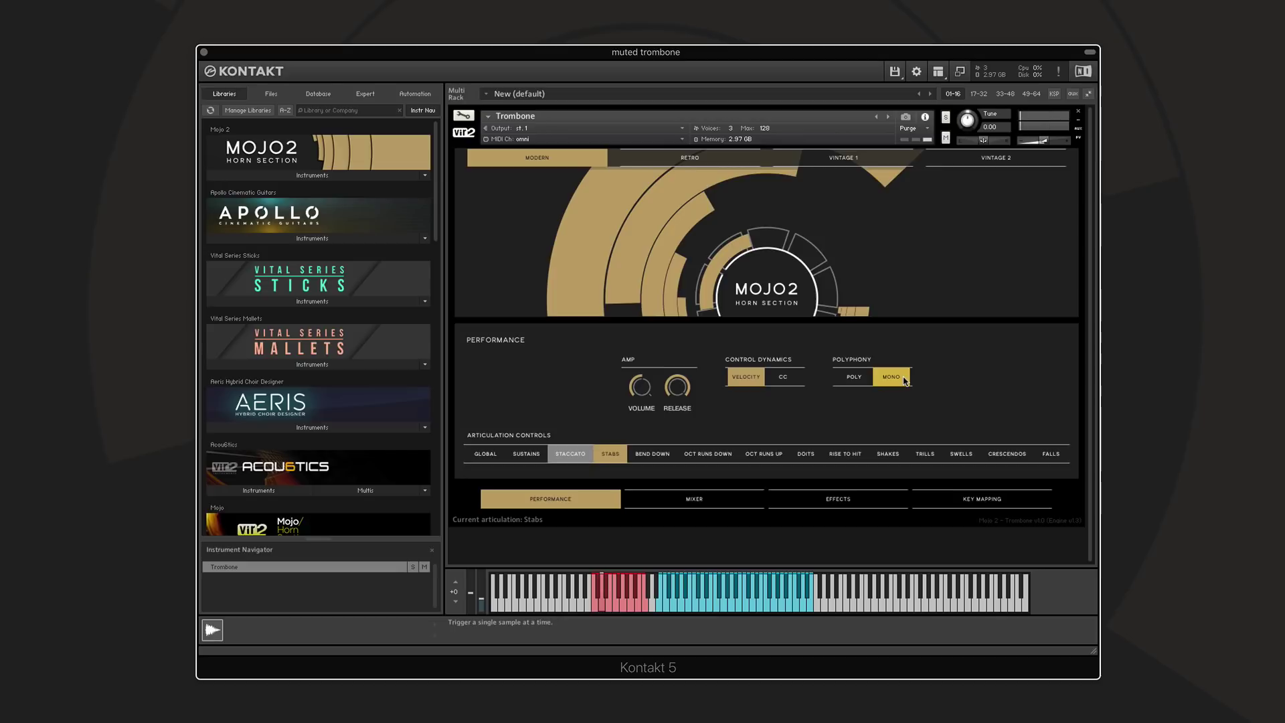
click(844, 376)
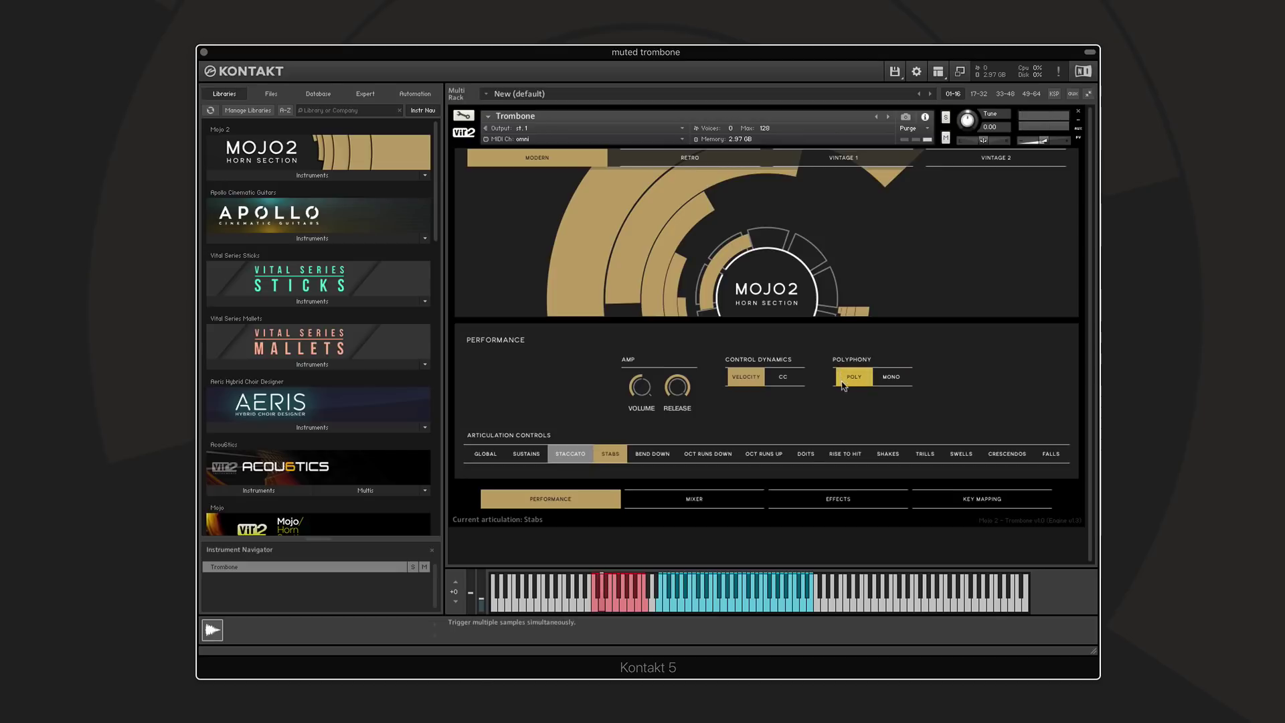
- View the controls of the Bend Down, Oct Runs Down, Oct Runs Up, Shakes and Trills articulations
click(661, 457)
click(707, 455)
click(764, 455)
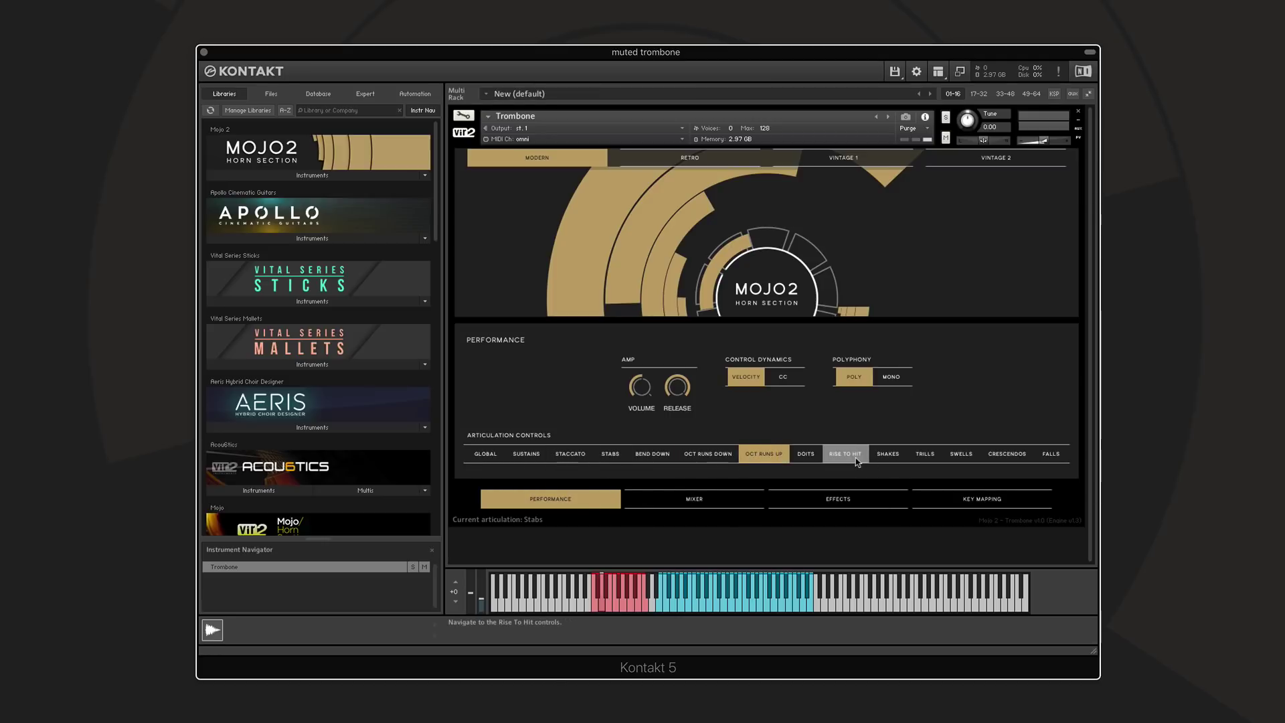
click(888, 455)
click(931, 455)
- Open the Swells articulation controls and reduce the swell length in beats
click(954, 455)
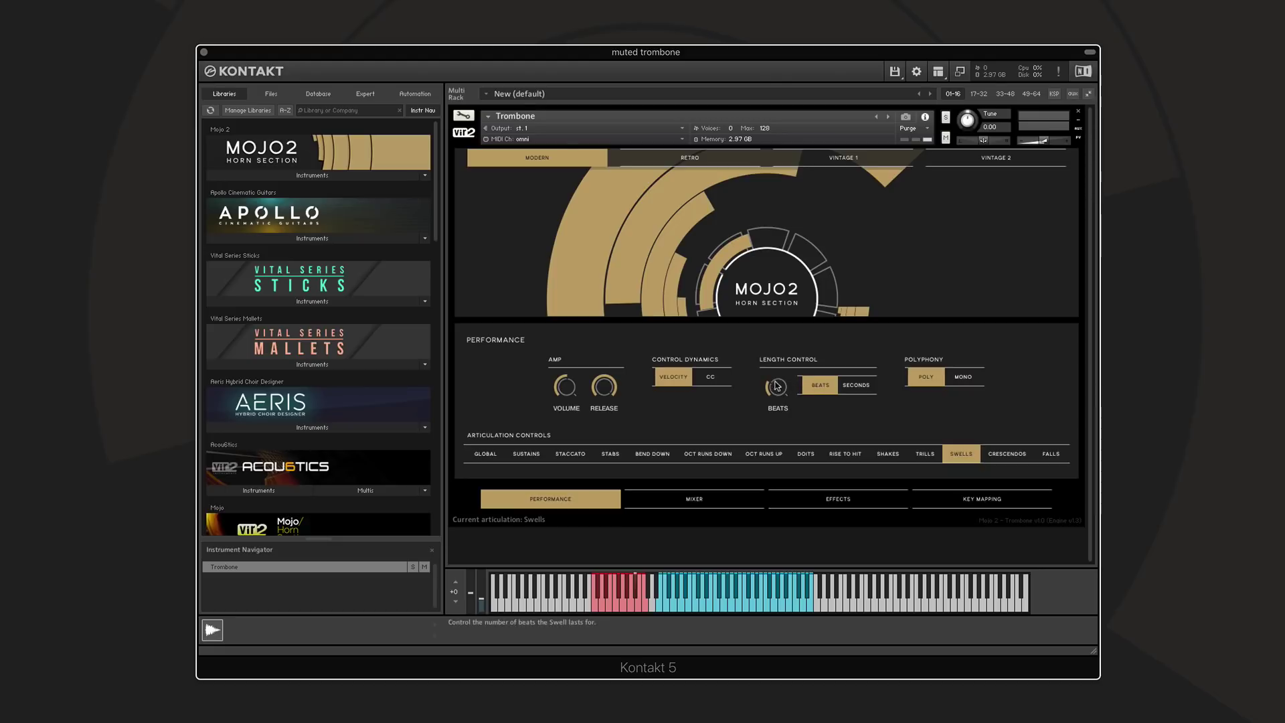
mouse_move(777, 393)
mouse_down()
mouse_move(774, 499)
mouse_move(784, 211)
mouse_move(784, 395)
mouse_move(791, 372)
mouse_up()
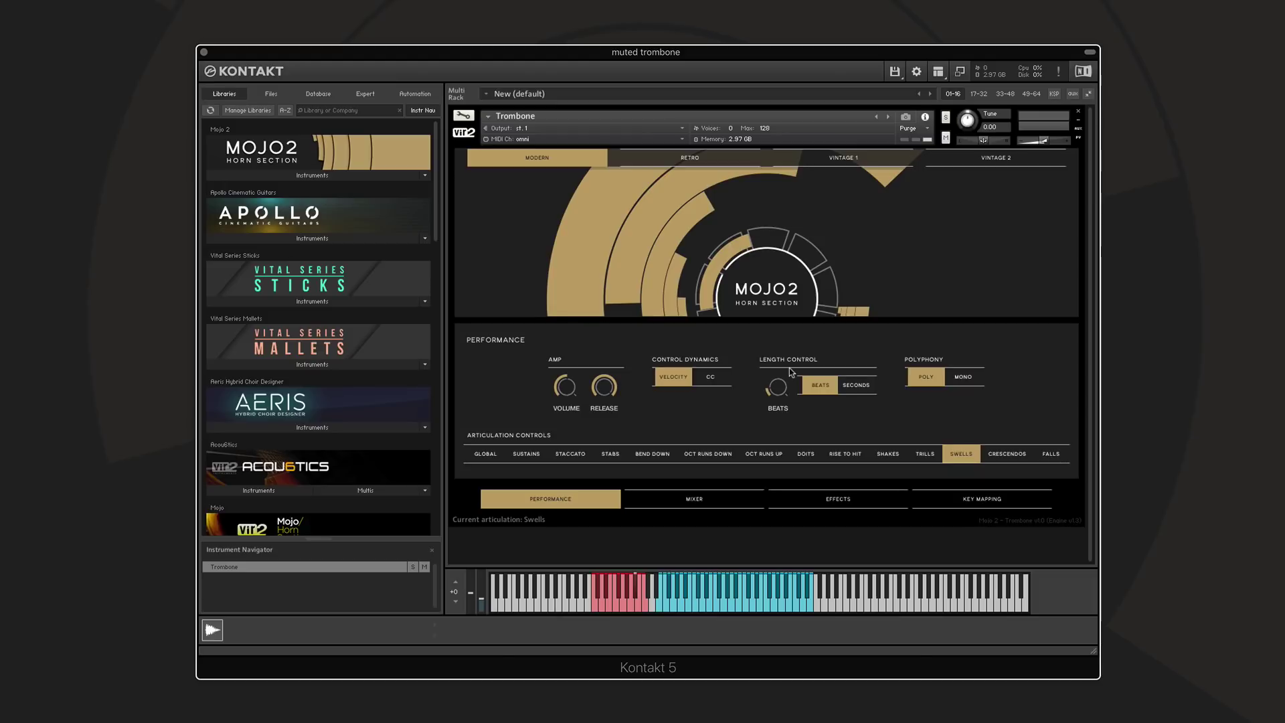
mouse_move(787, 382)
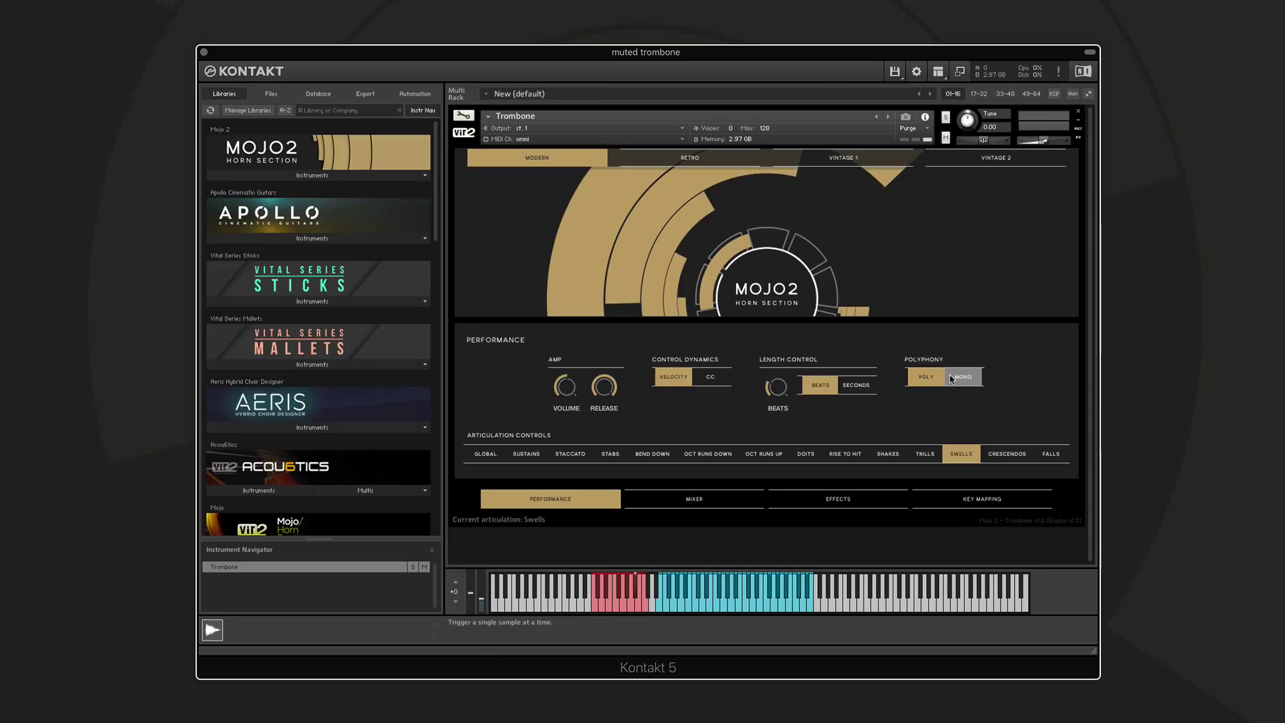
- View the Crescendos controls, and for the Falls articulation try the Medium fall length before choosing Long
click(1007, 454)
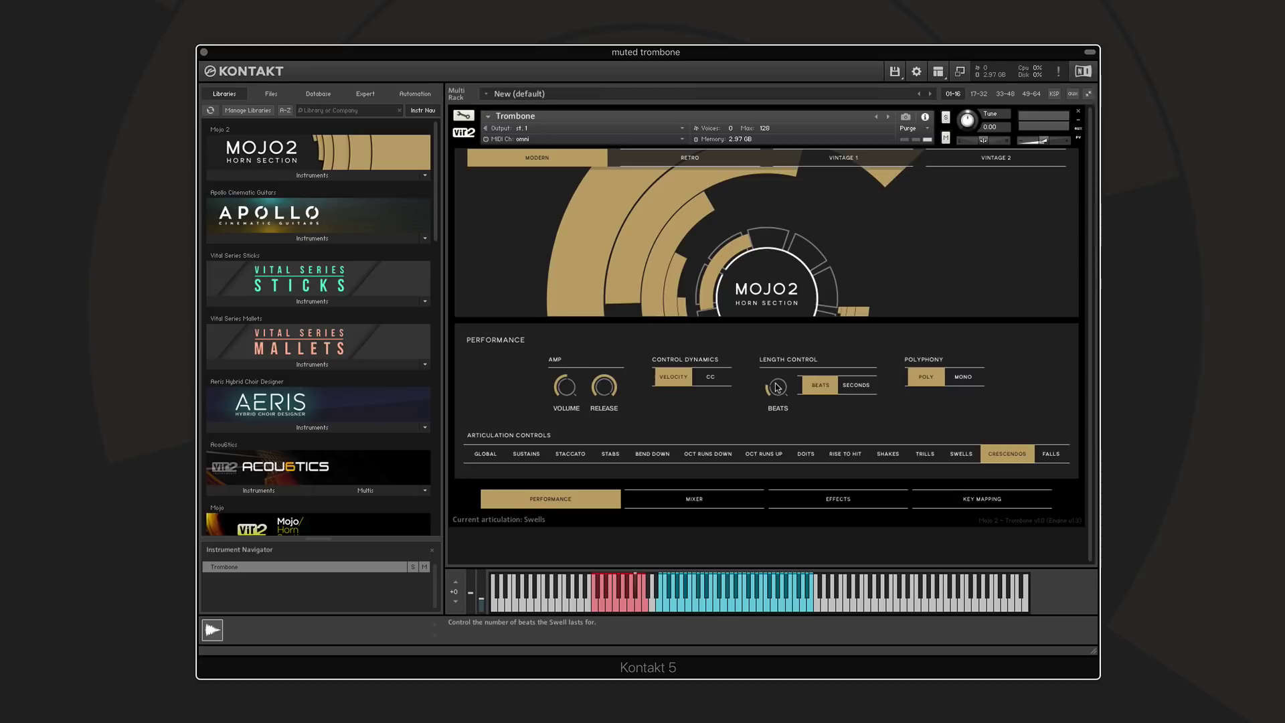
click(1051, 457)
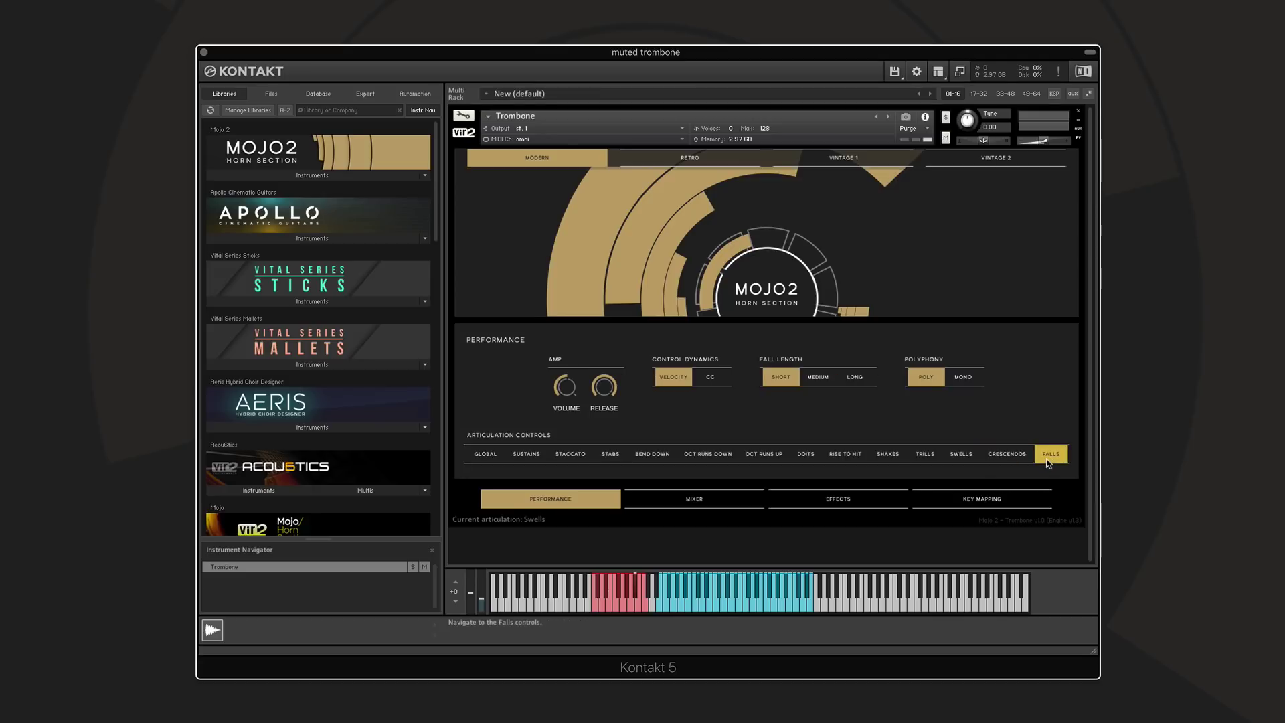
click(815, 384)
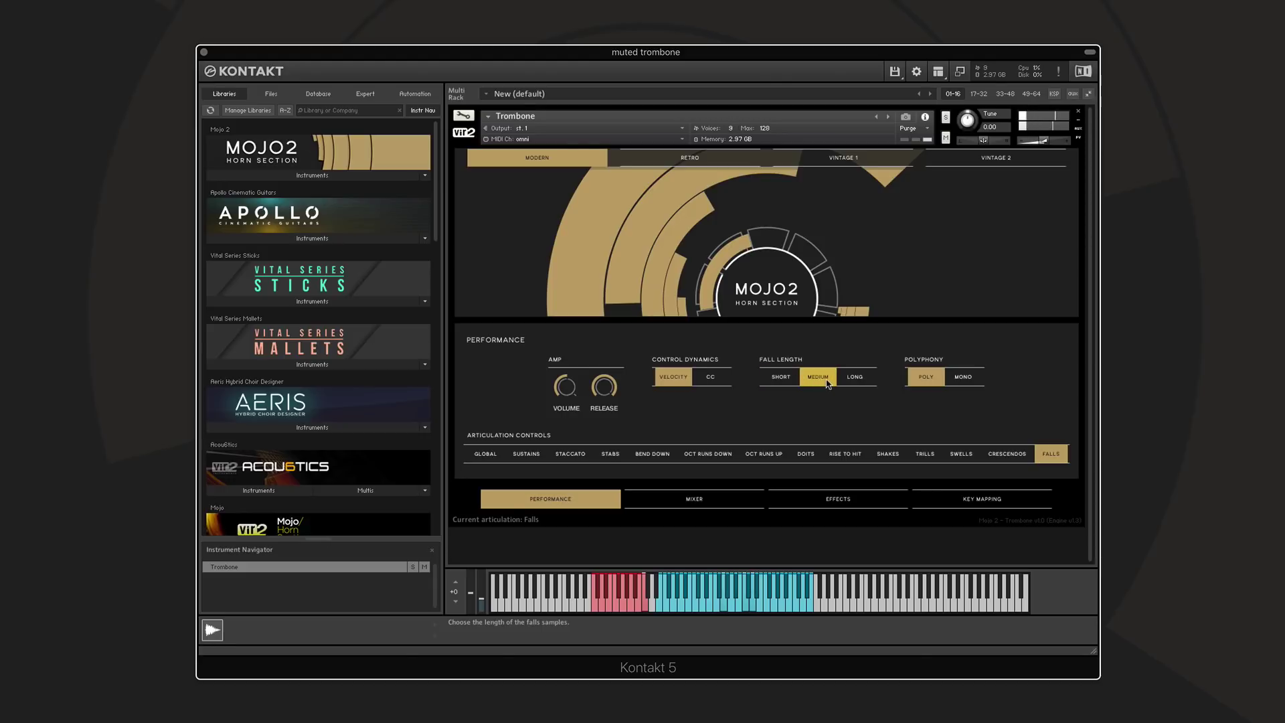
click(844, 383)
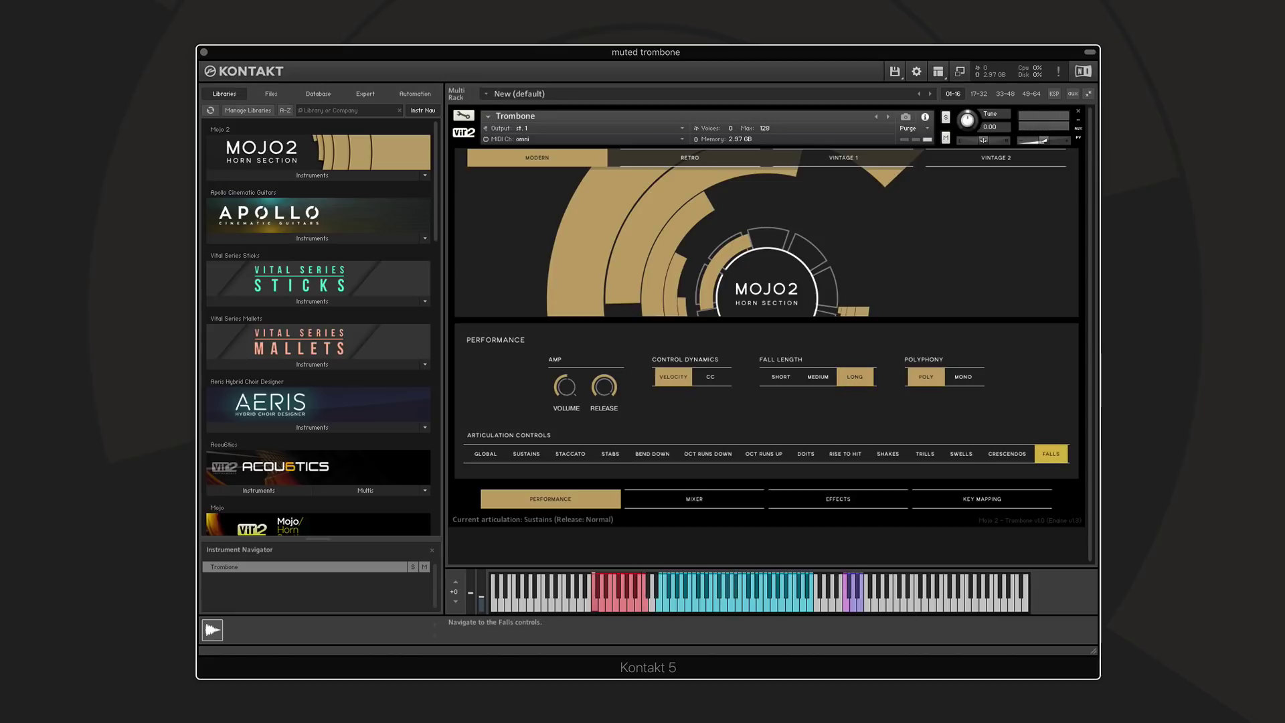
- Compare the Retro and Modern eras, and select the Vintage 1 era with the Sustains controls open
click(674, 159)
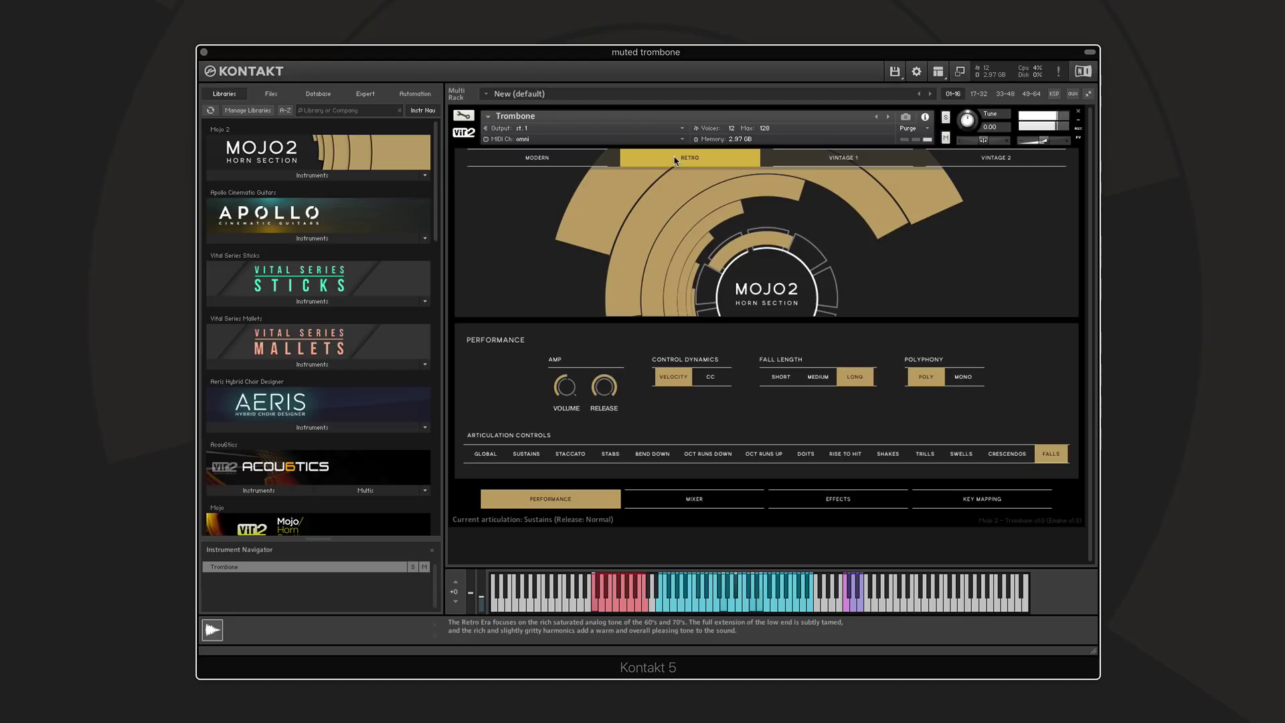
click(564, 161)
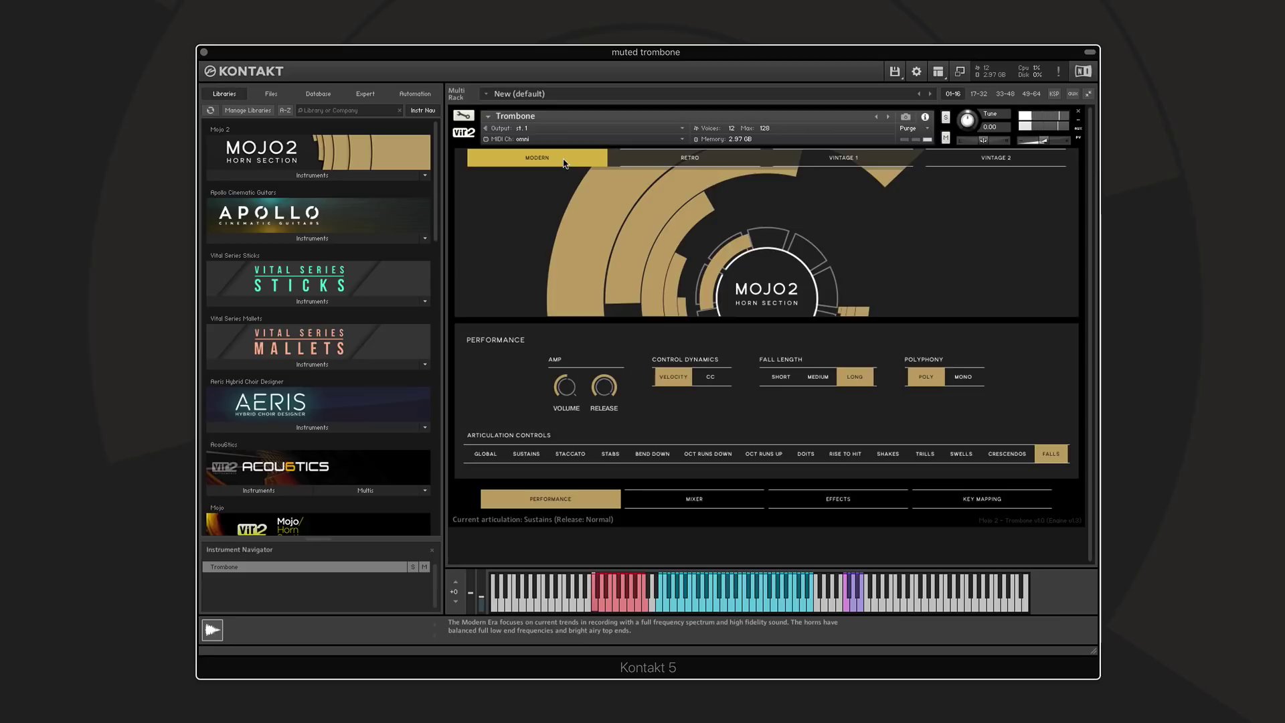
click(668, 161)
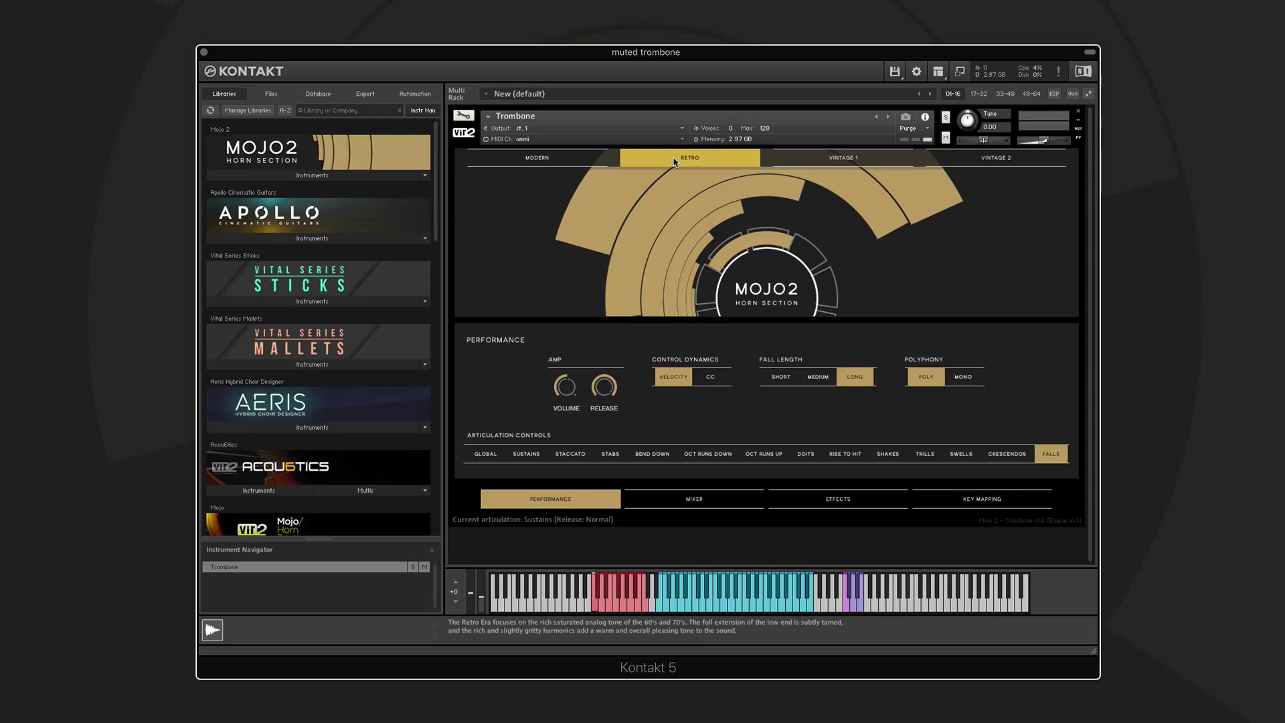
click(526, 453)
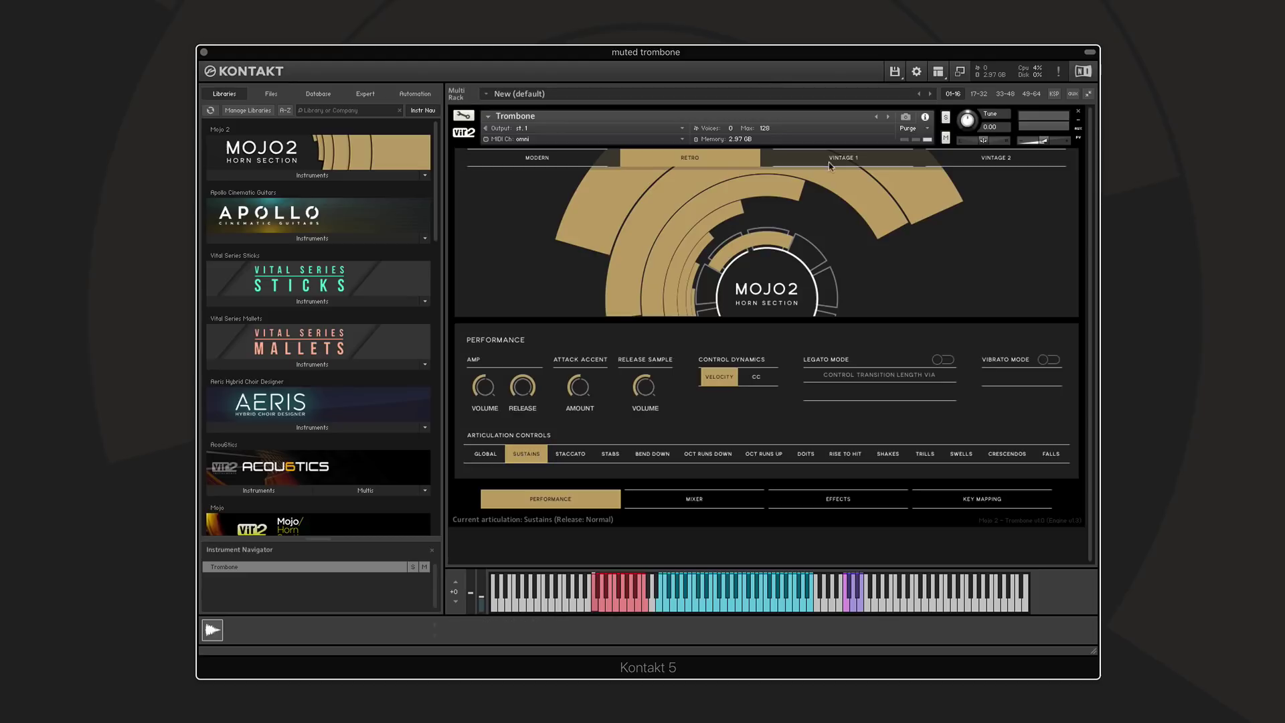
click(835, 163)
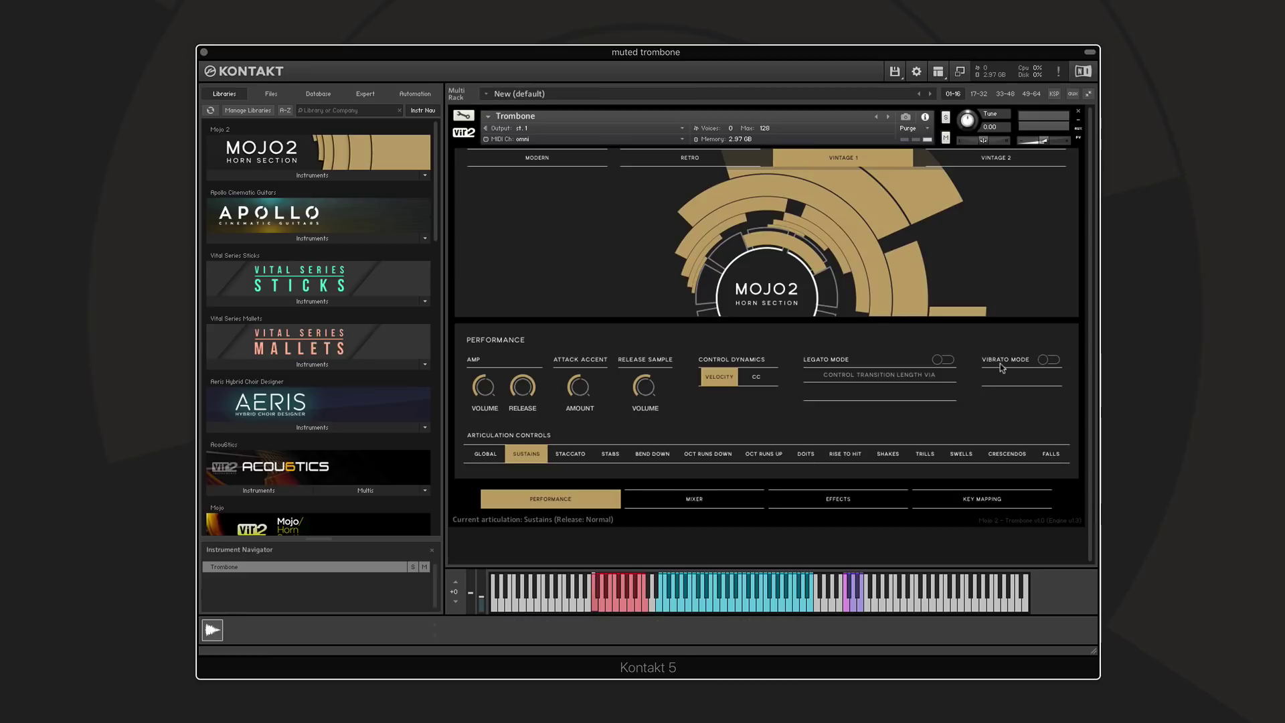
- Enable the sustains' vibrato and legato modes, and switch to the Vintage 2 era
click(1044, 360)
click(942, 360)
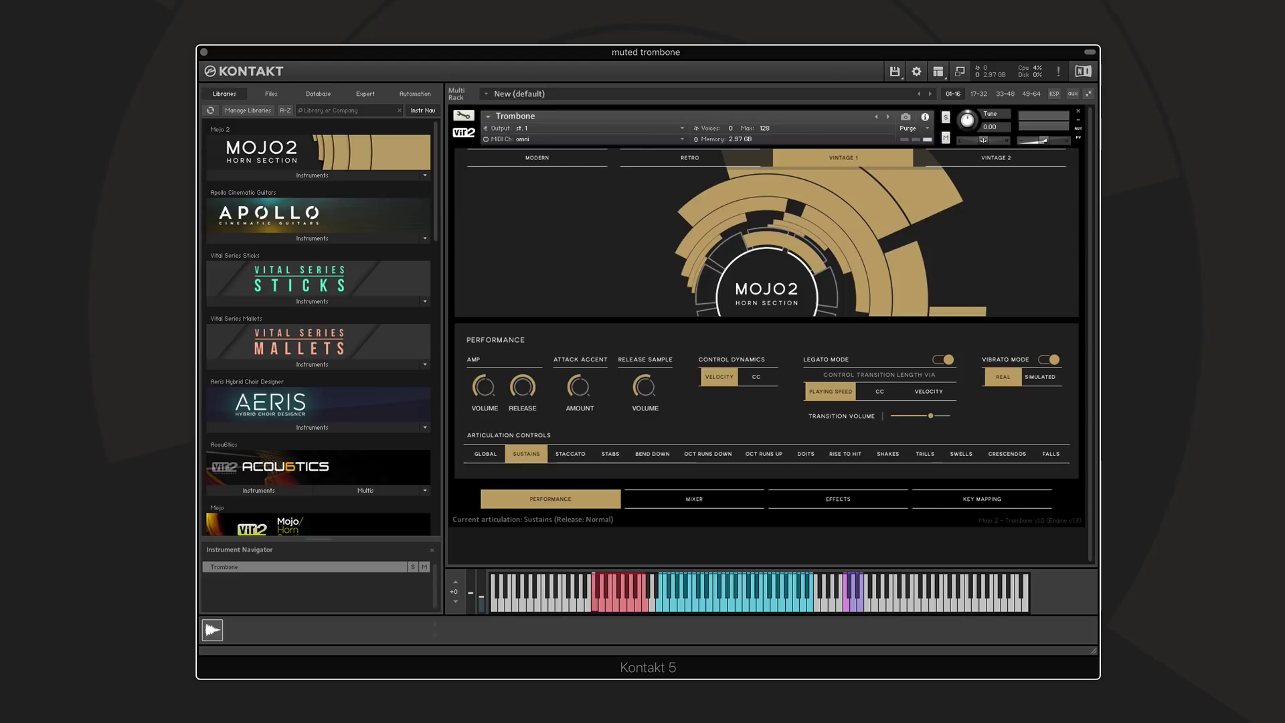
click(1010, 161)
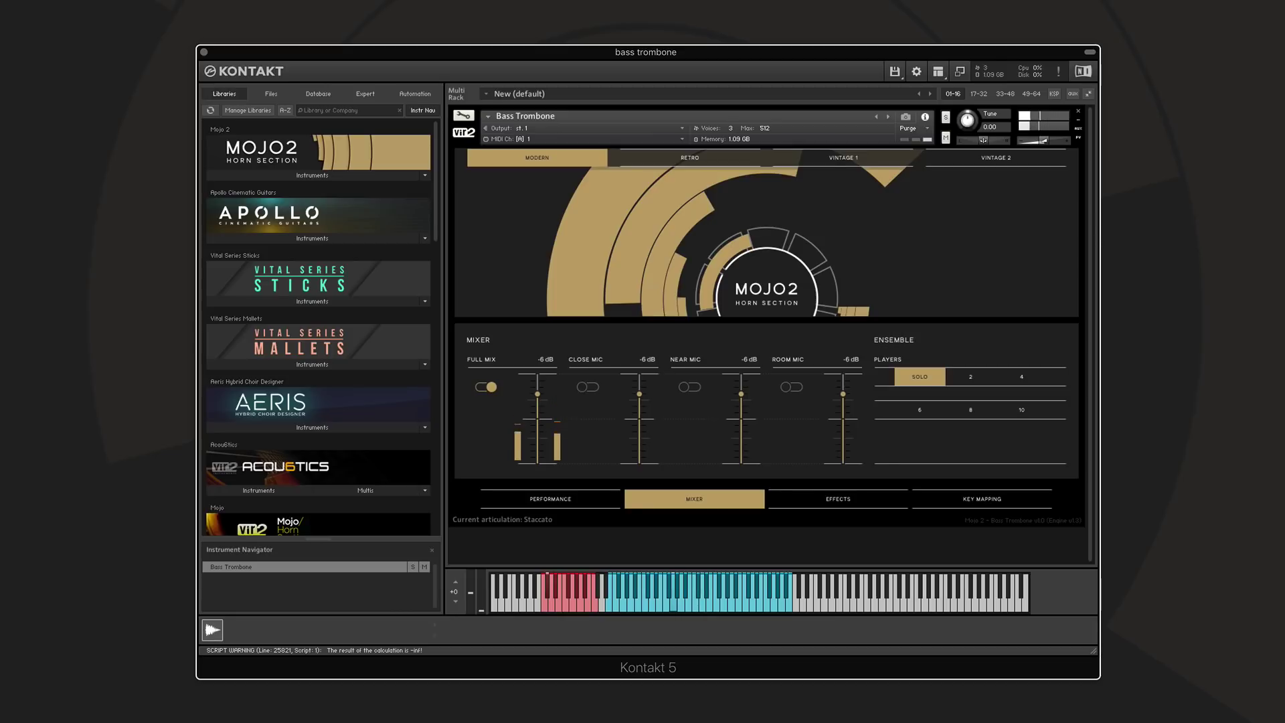
- Replace the Full Mix with the Close Mic and Near Mic, setting the Near Mic level to -1.91 dB
click(484, 387)
click(594, 392)
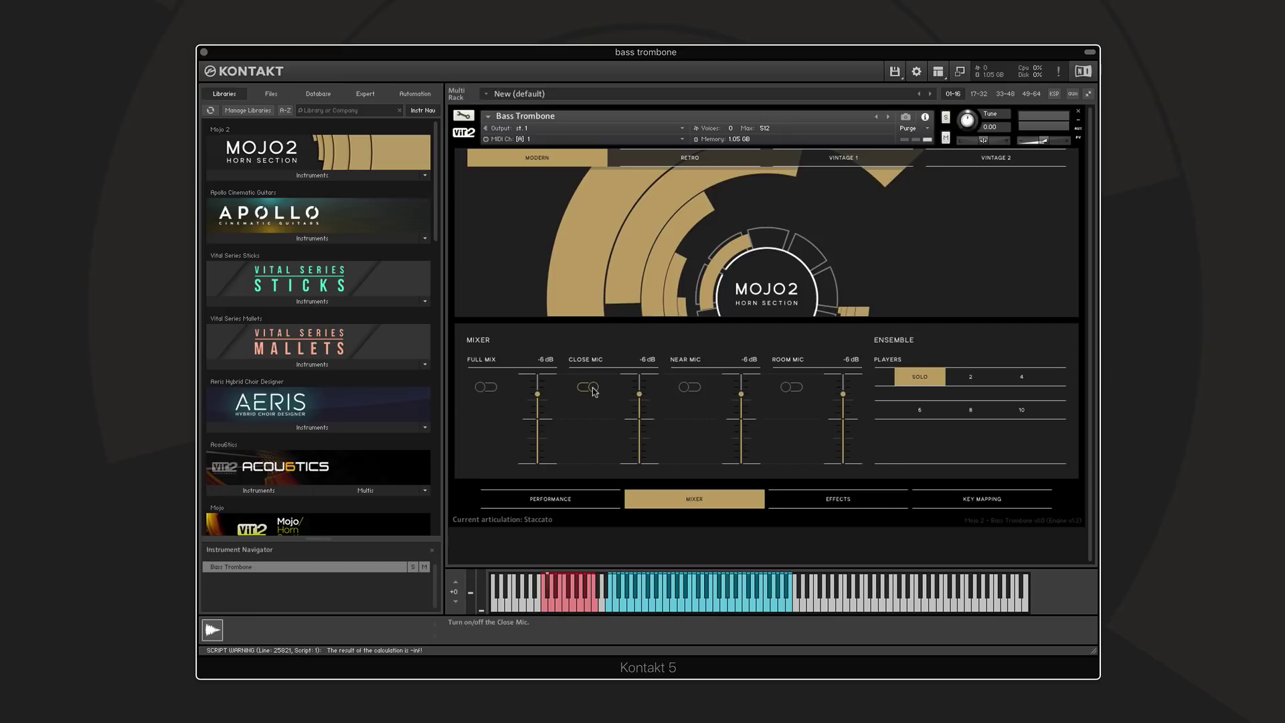
click(589, 387)
click(691, 387)
- Isolate the Room Mic and set its level to -1.47 dB, and turn the Near Mic and Close Mic back on
click(589, 388)
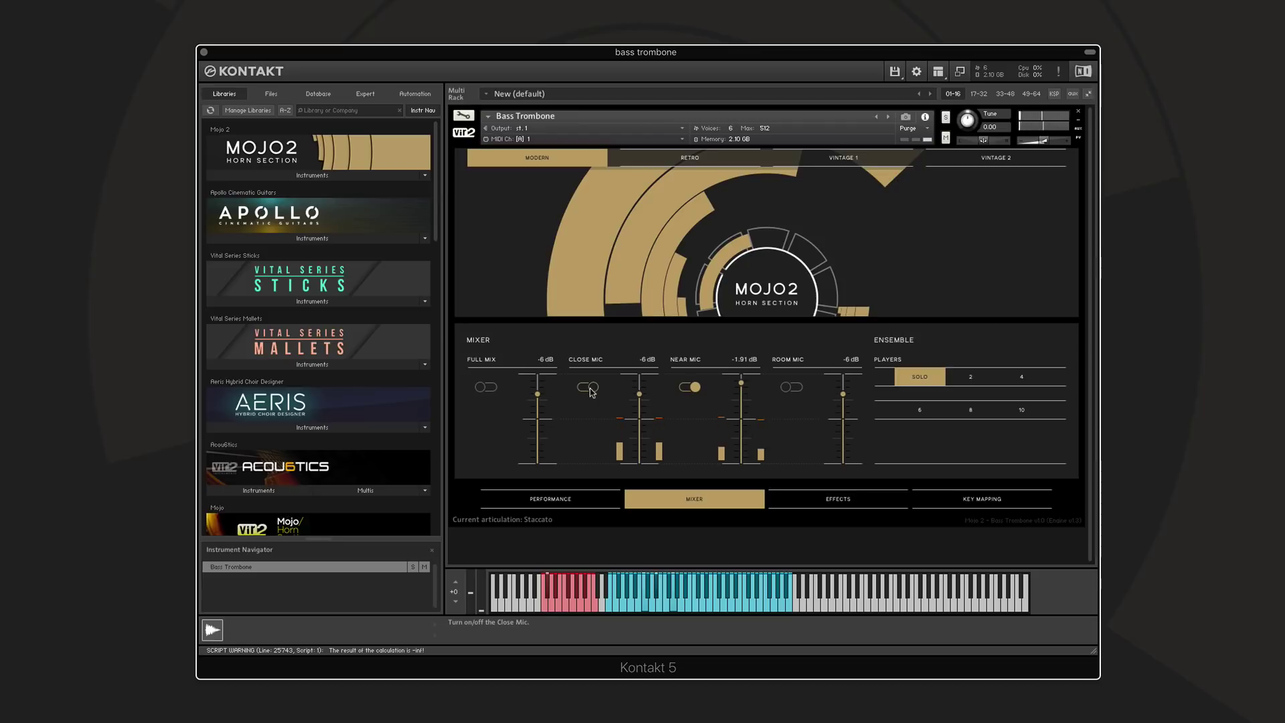
click(692, 387)
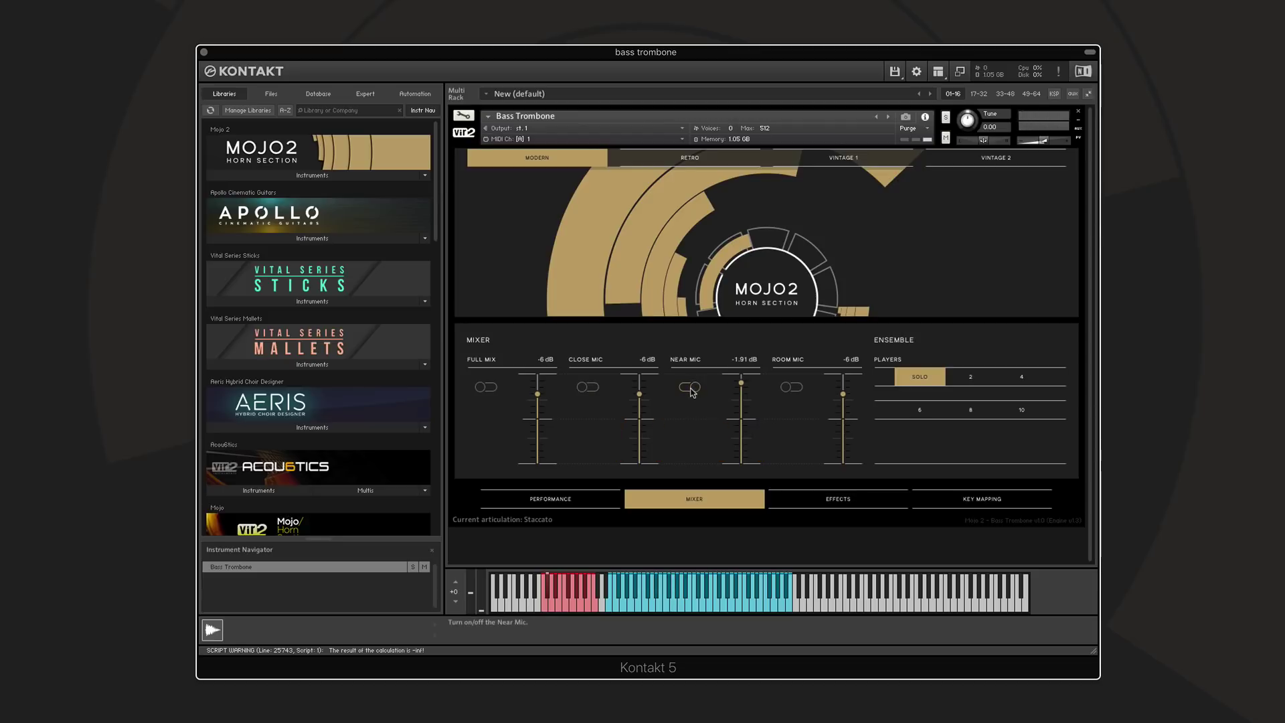
click(796, 388)
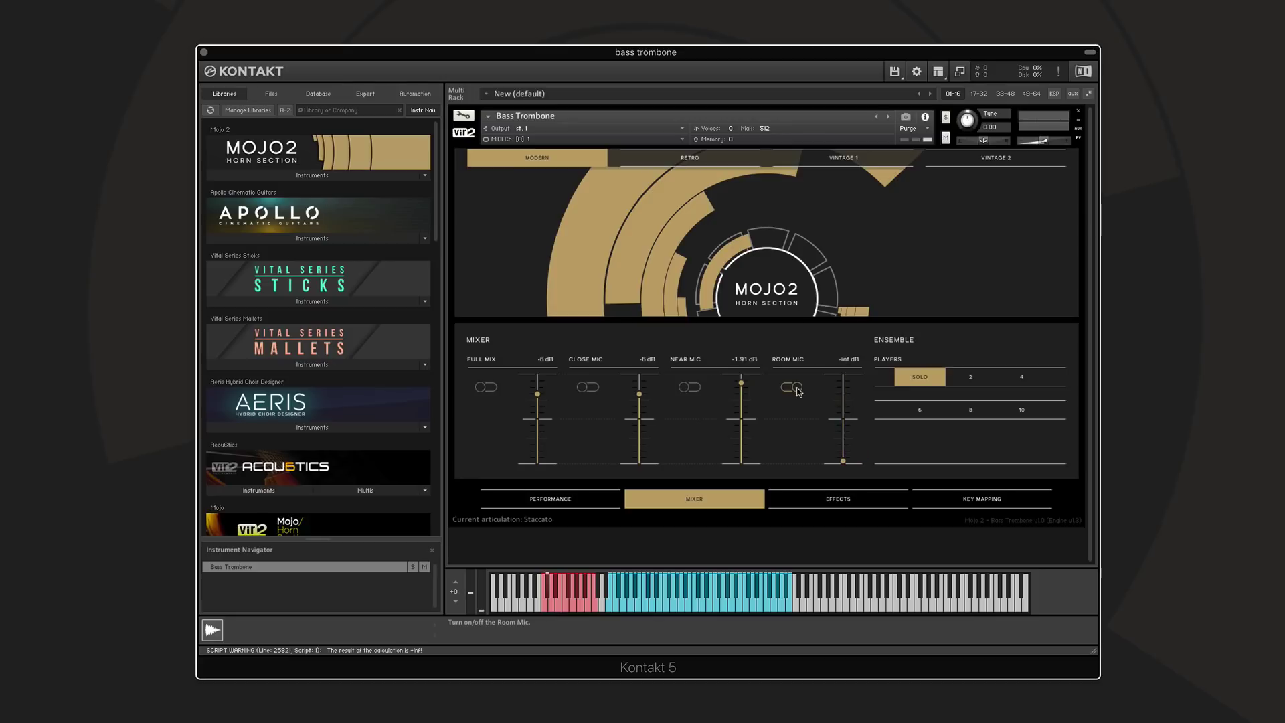
click(689, 387)
click(587, 387)
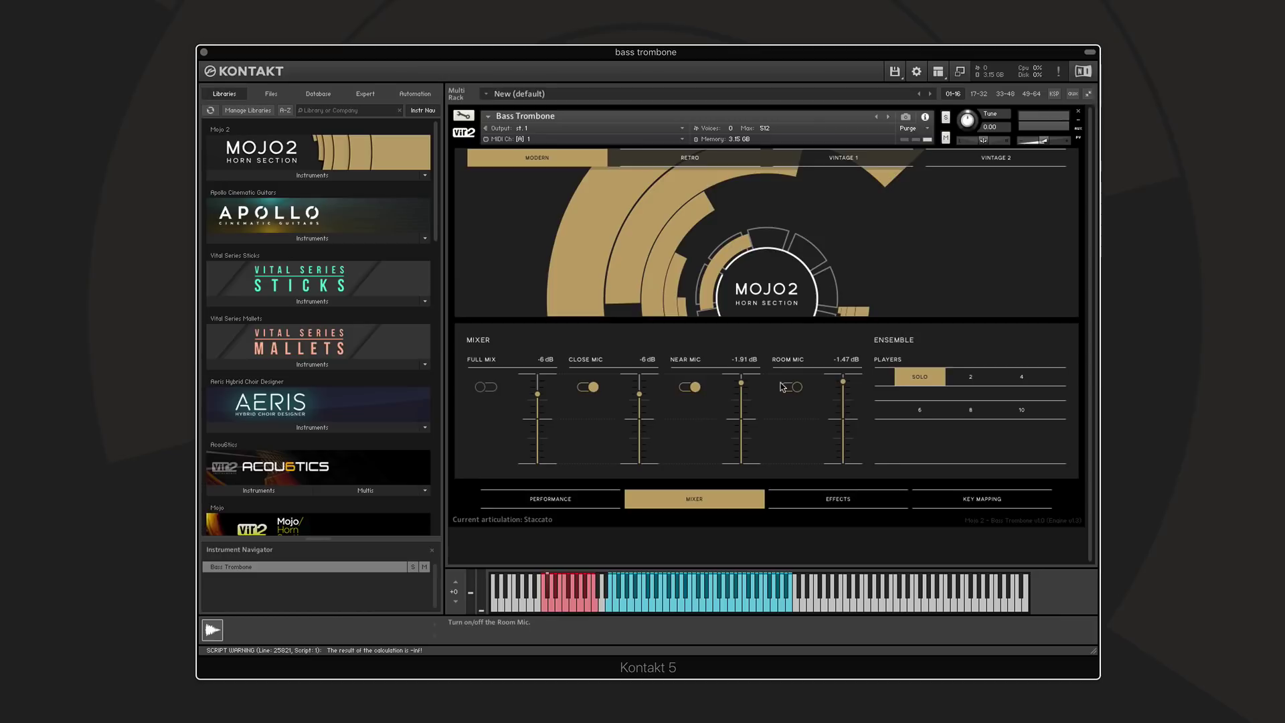
- Turn off the Room, Near and Close Mics, and turn the Full Mix back on
click(783, 387)
click(689, 387)
click(595, 388)
click(484, 388)
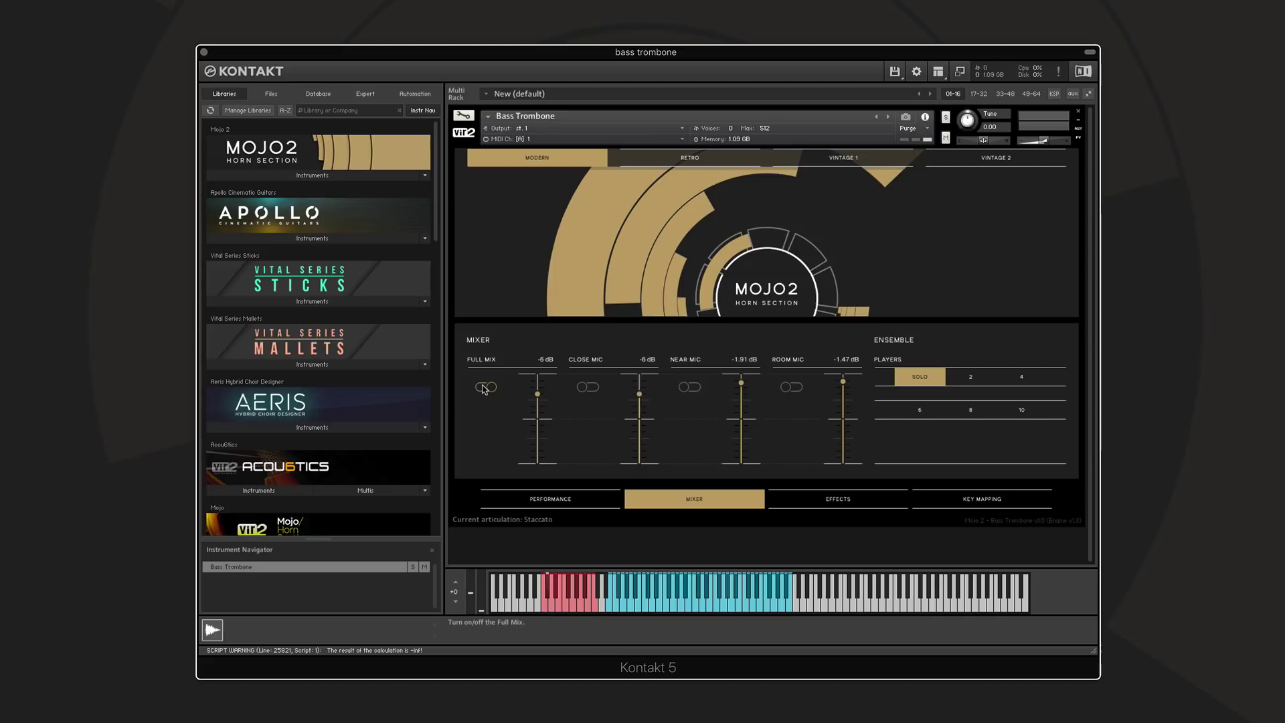
click(485, 387)
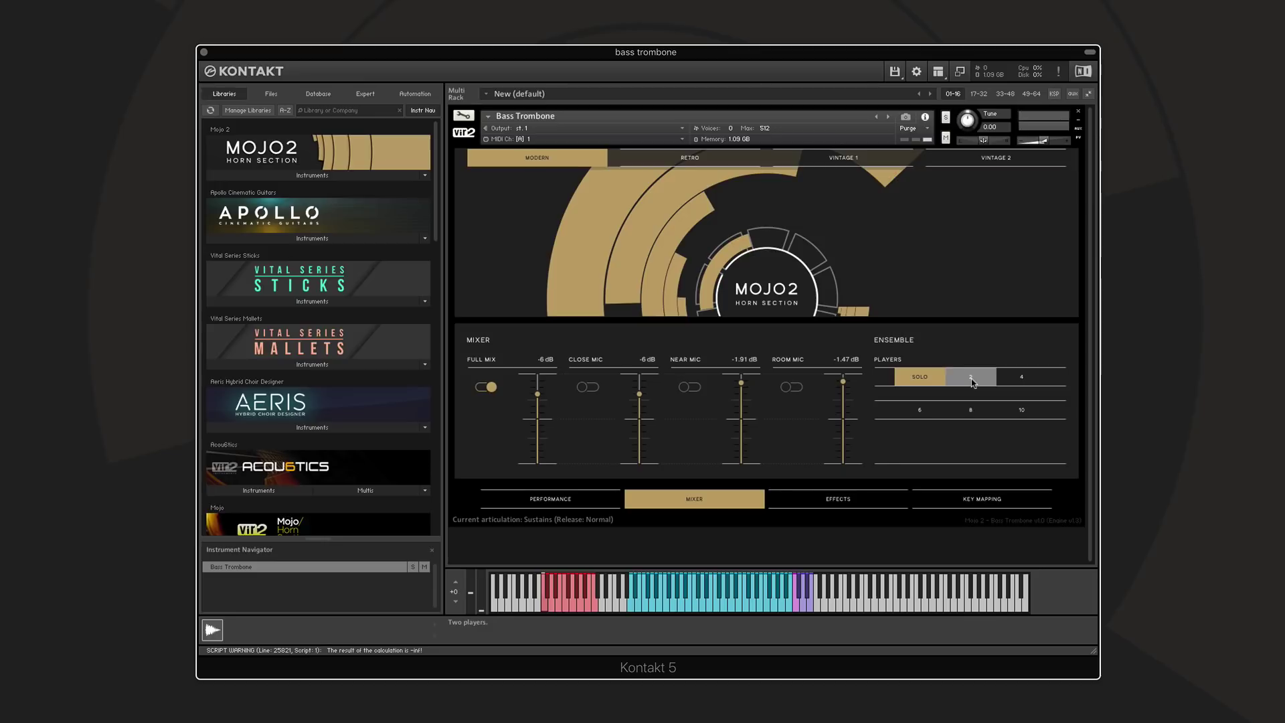
- Set the ensemble to 2 players, and turn off vibrato mode in the Sustains performance controls
click(971, 379)
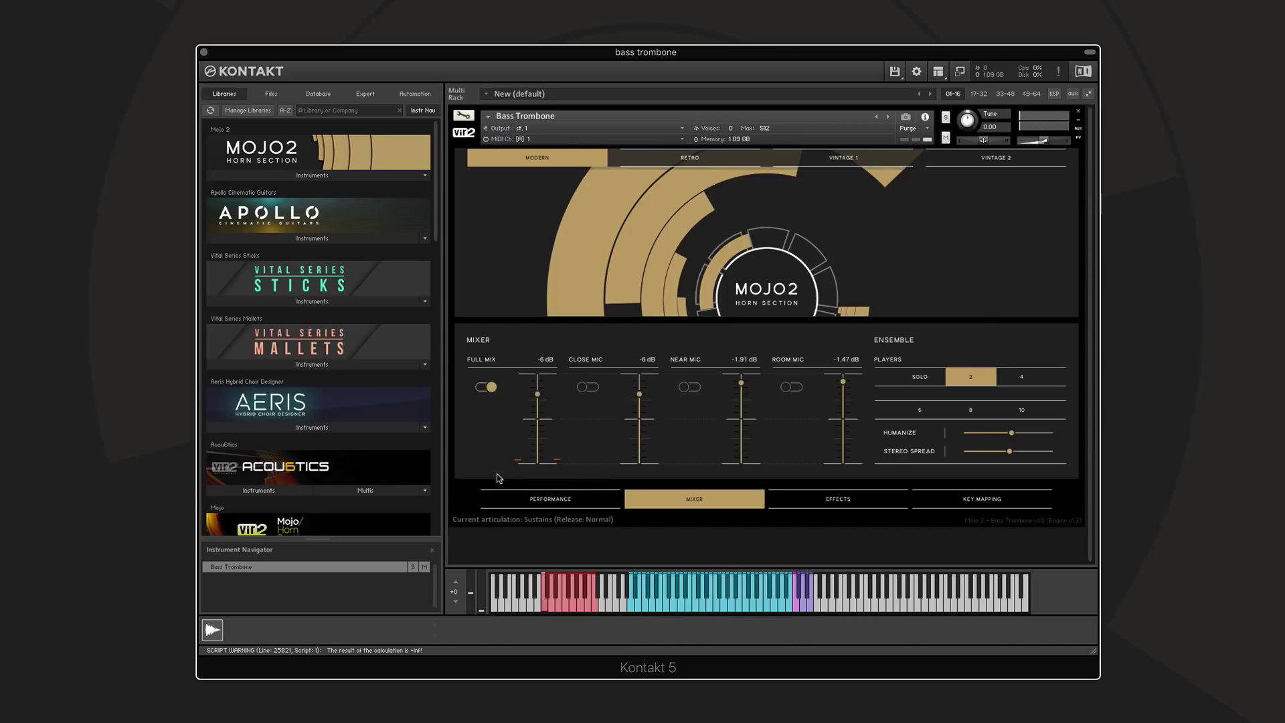
click(542, 506)
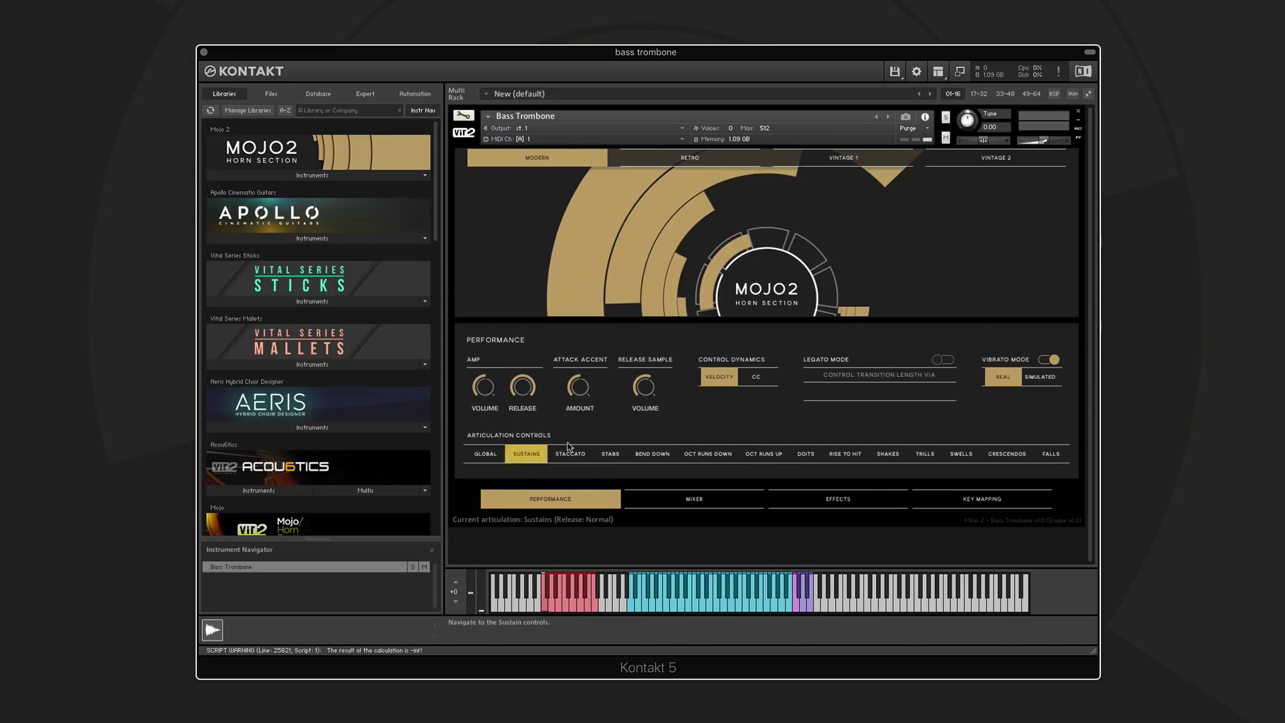
click(1024, 361)
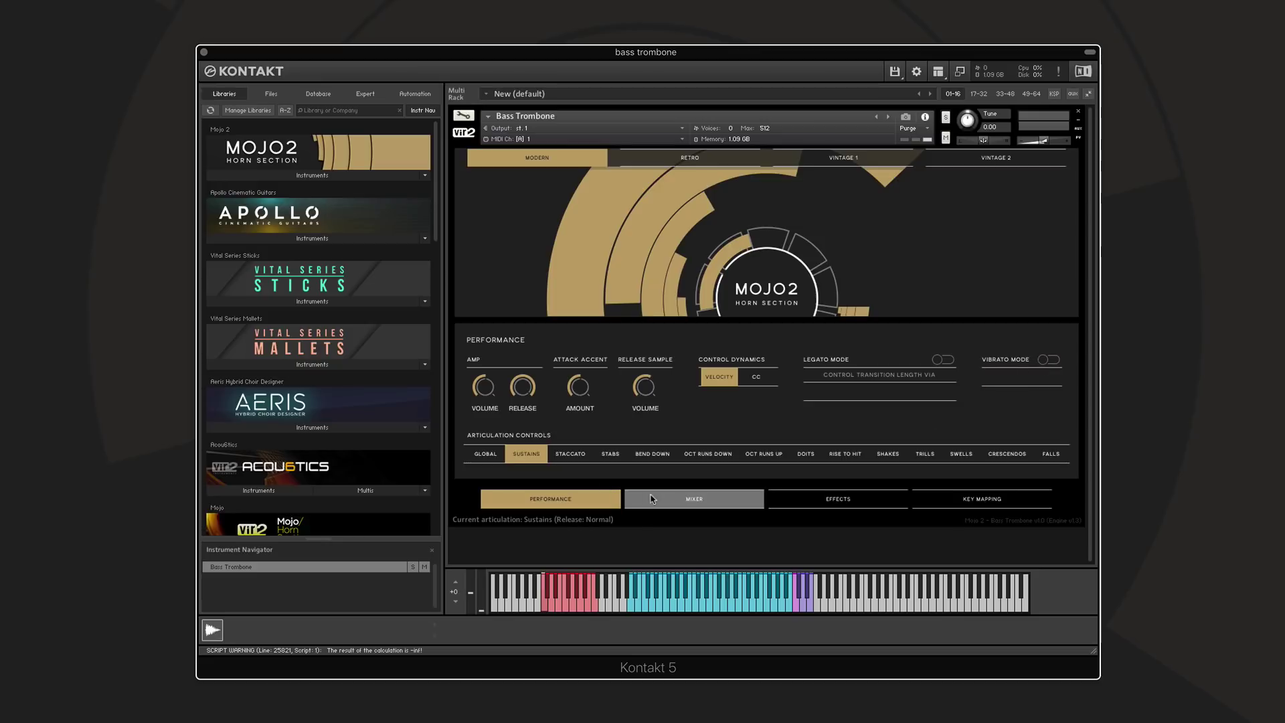
- Return to the mixer page, reselect 2 players, and change the ensemble size to 4 players
click(721, 499)
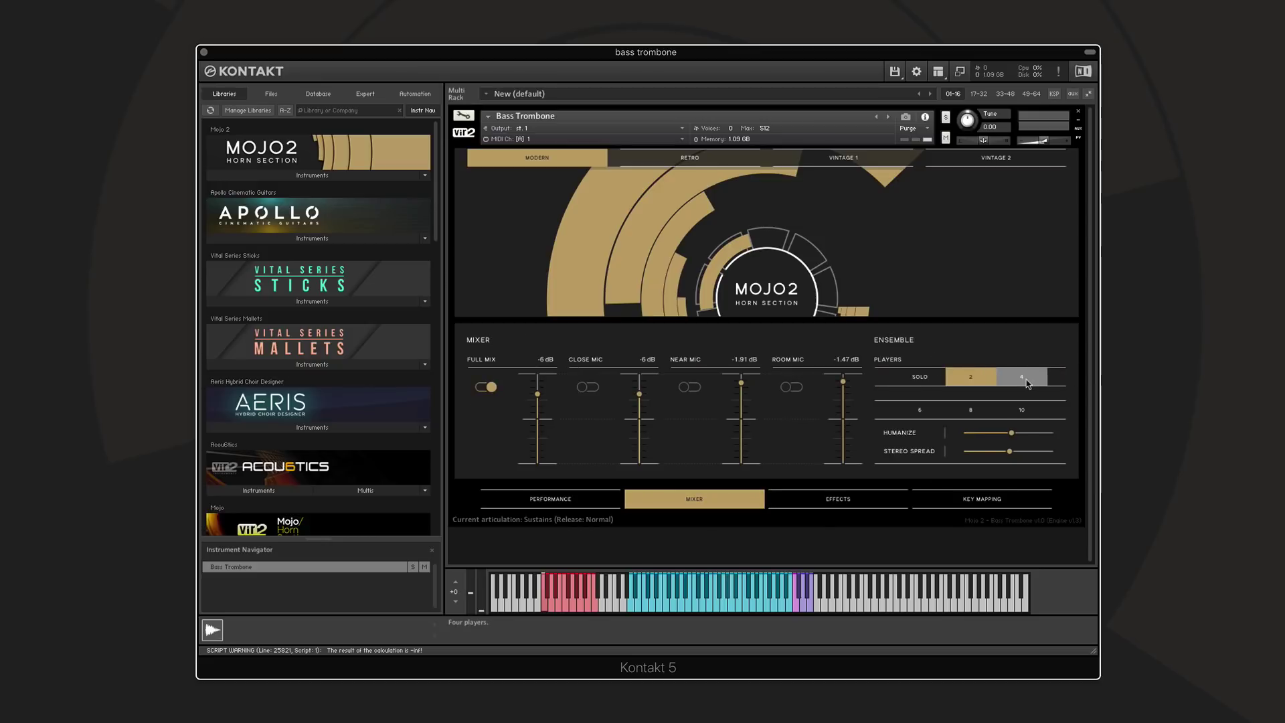
click(954, 380)
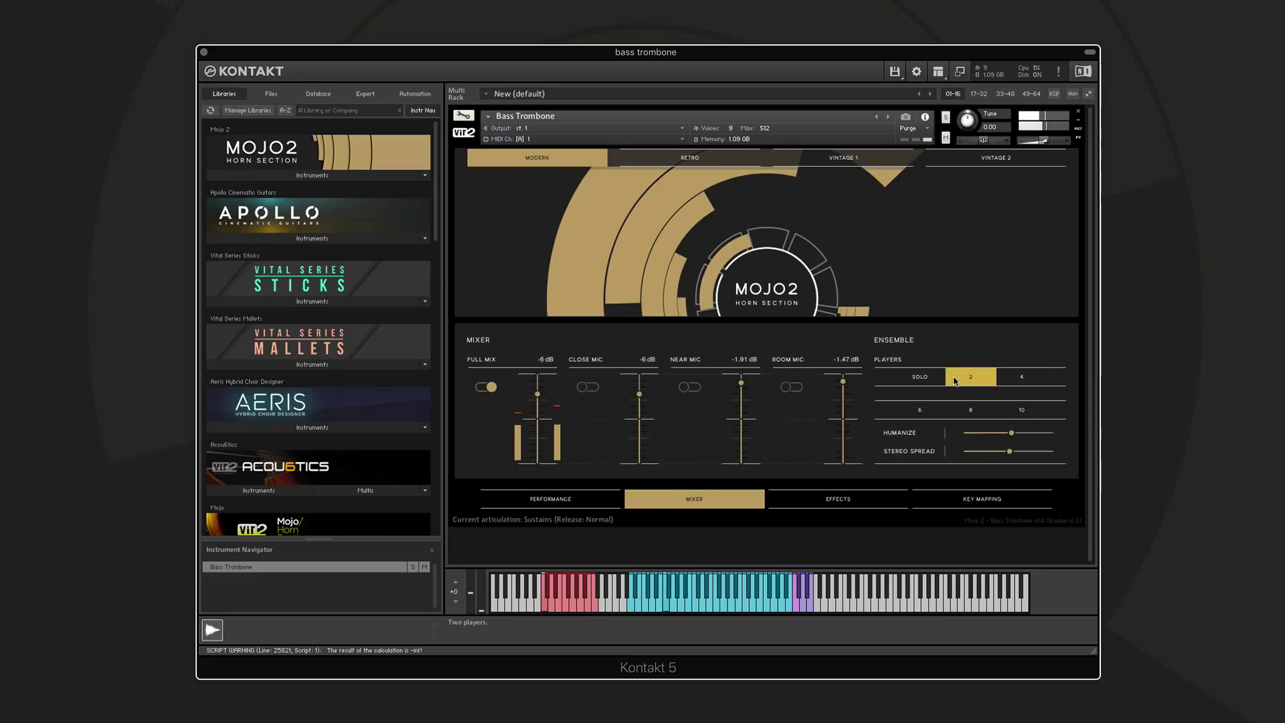
click(1021, 377)
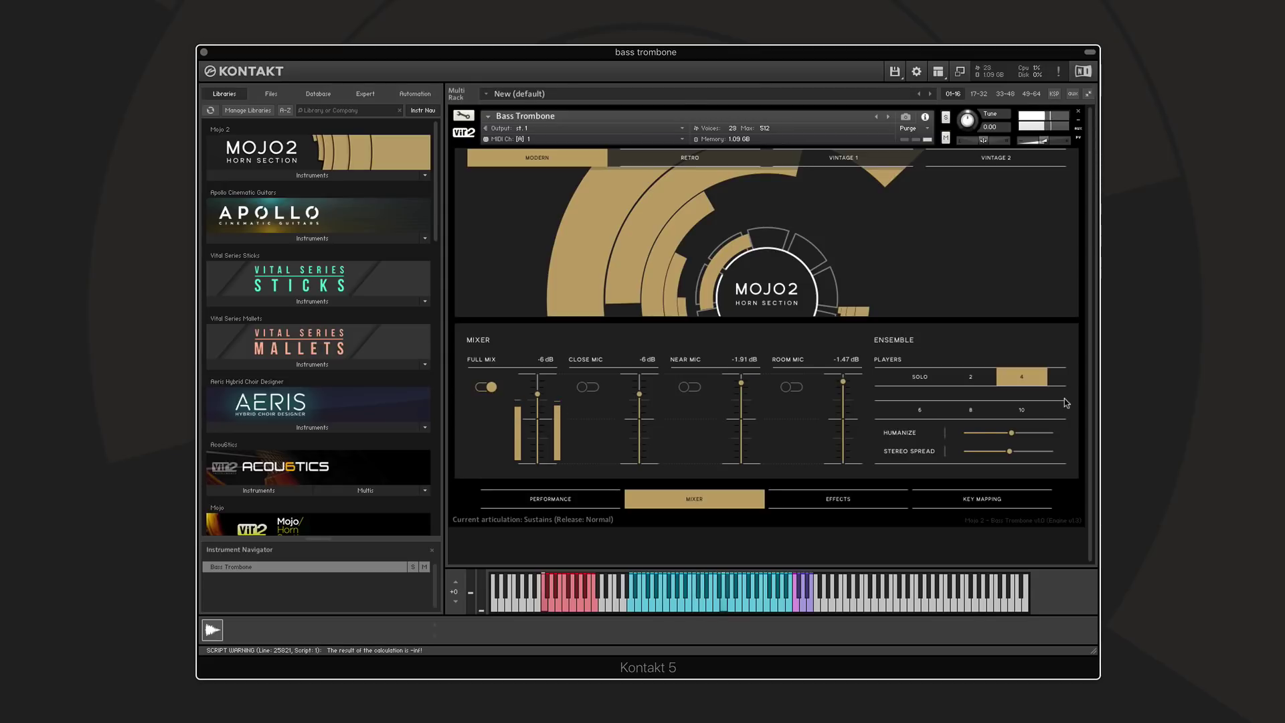
- Change the ensemble size to 6, 8 and 10 players in turn, and set it back to 2 players
click(921, 412)
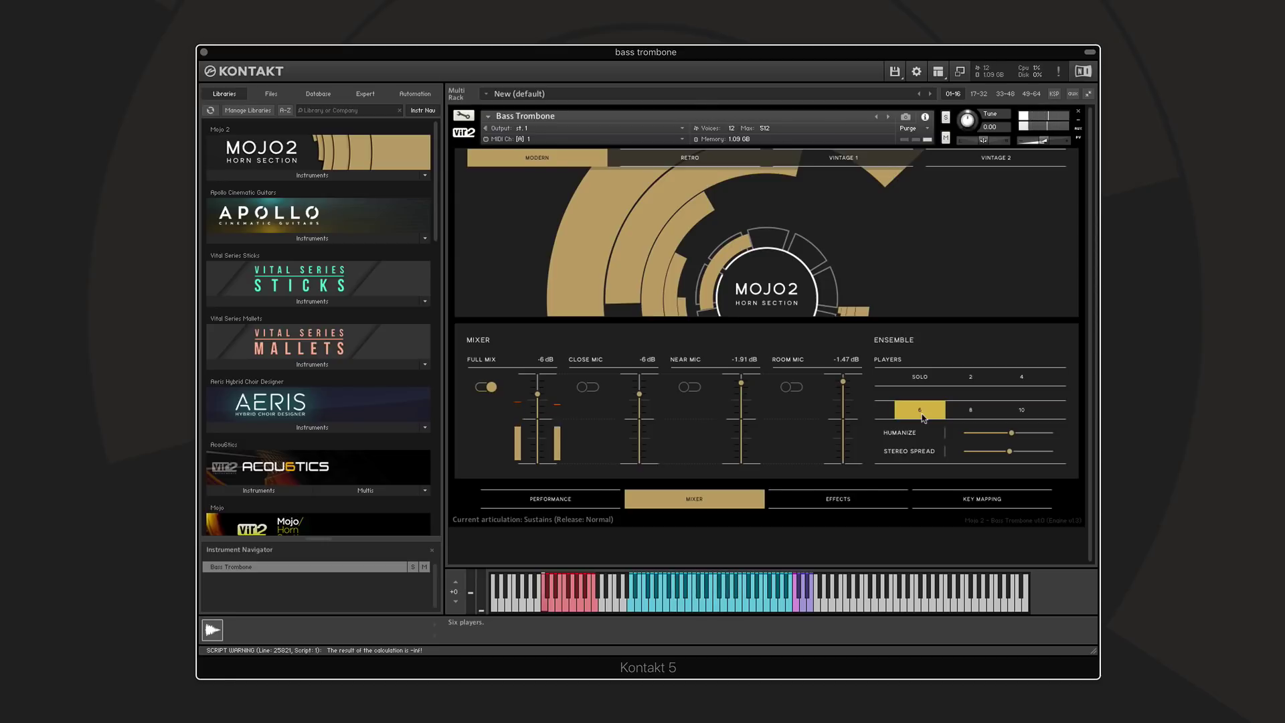
click(949, 413)
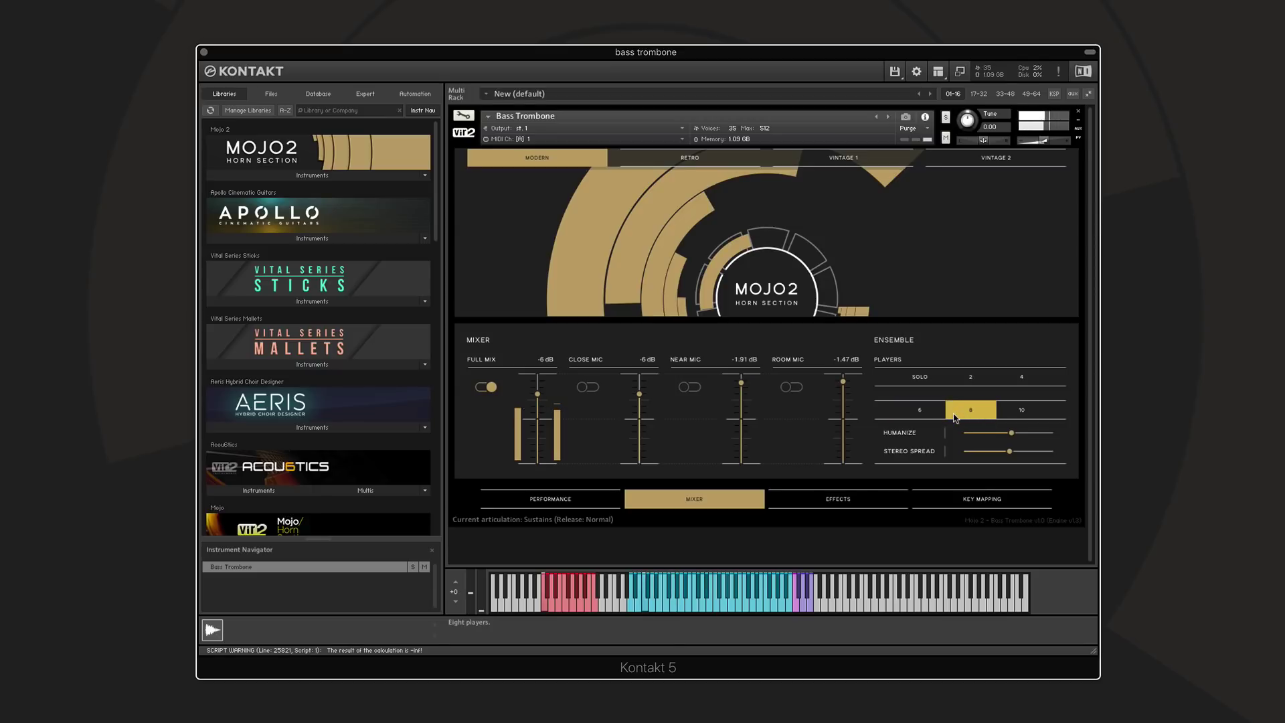
click(1016, 412)
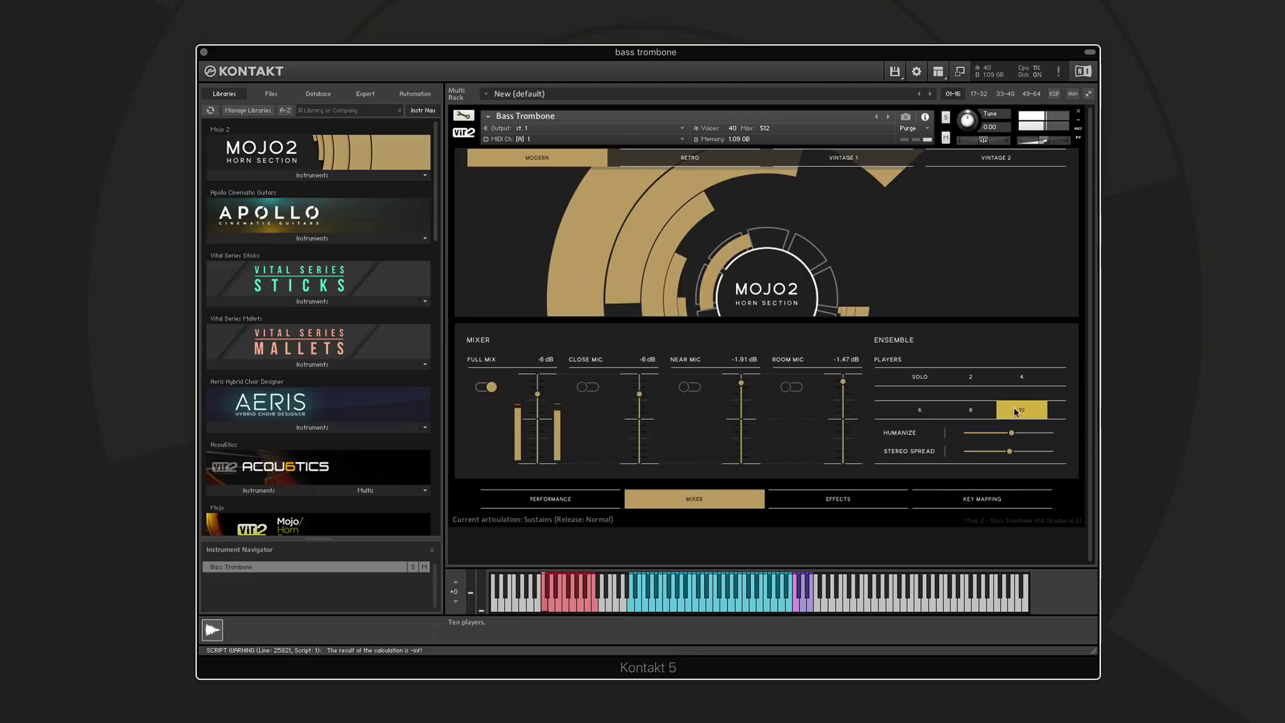
click(971, 376)
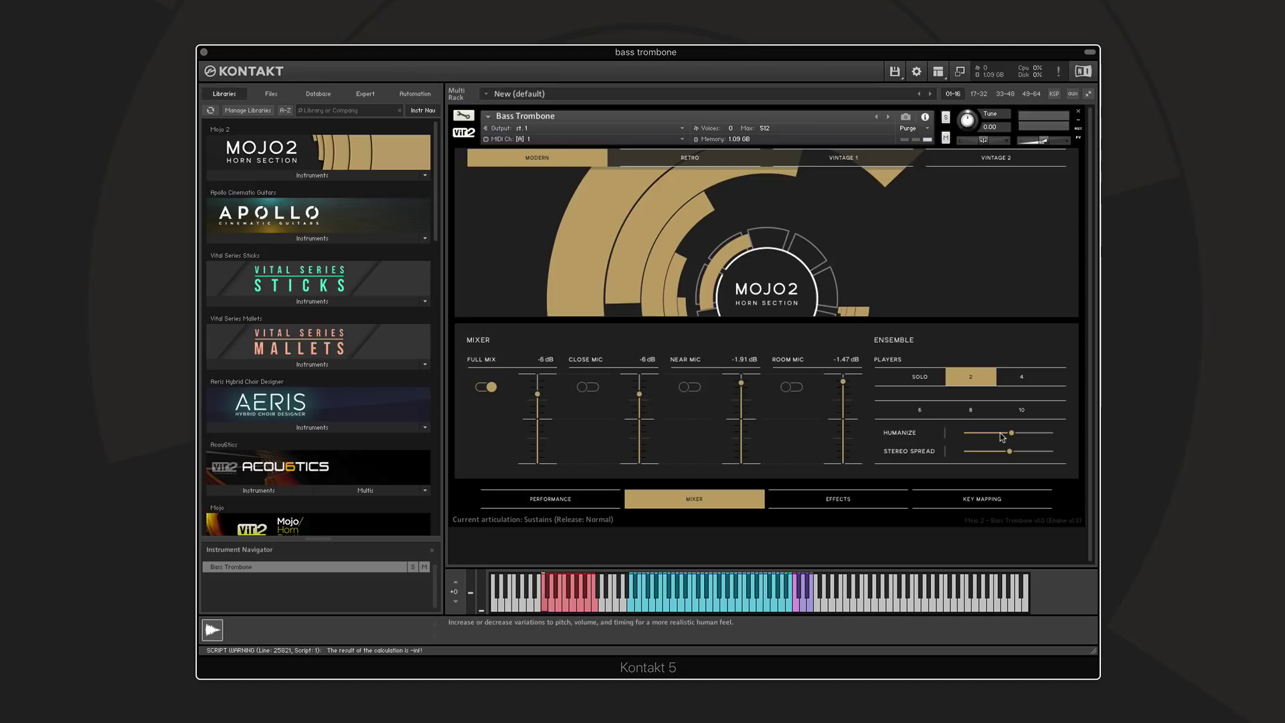
- Raise the ensemble's Humanize amount to maximum, lower it to about a quarter, and set it near the middle
drag(944, 441, 1107, 438)
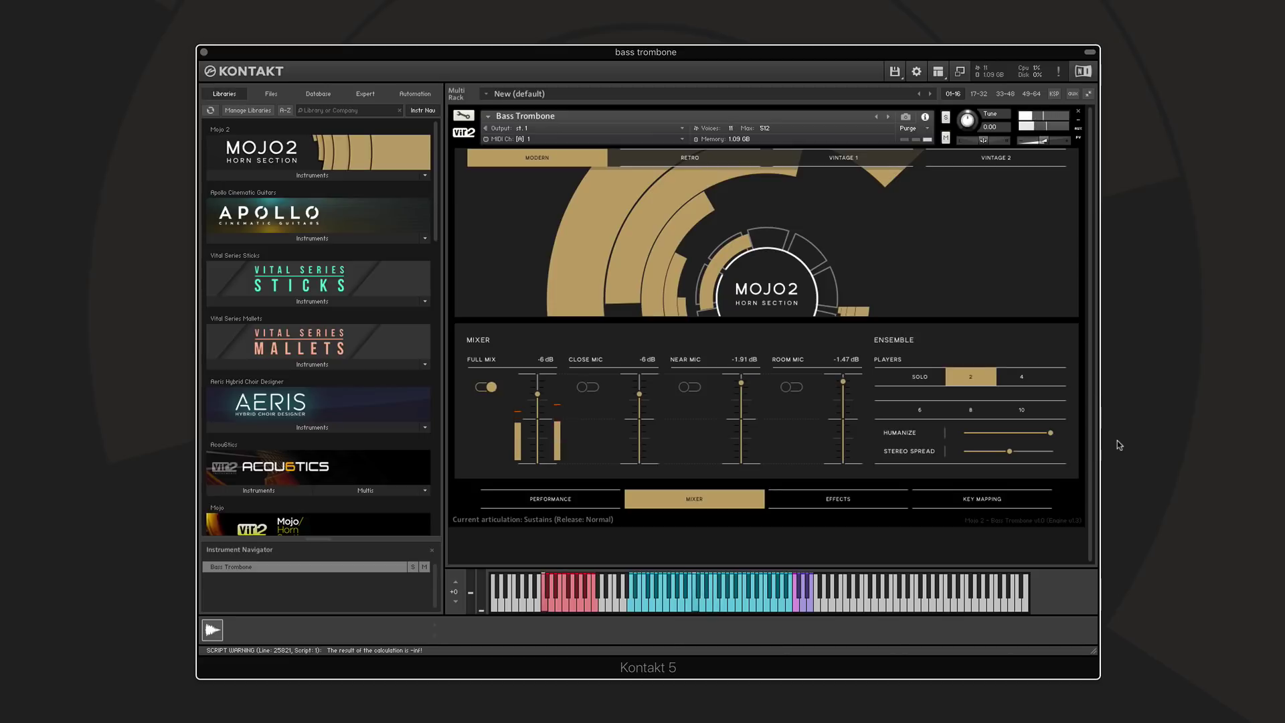
drag(1050, 432, 1006, 432)
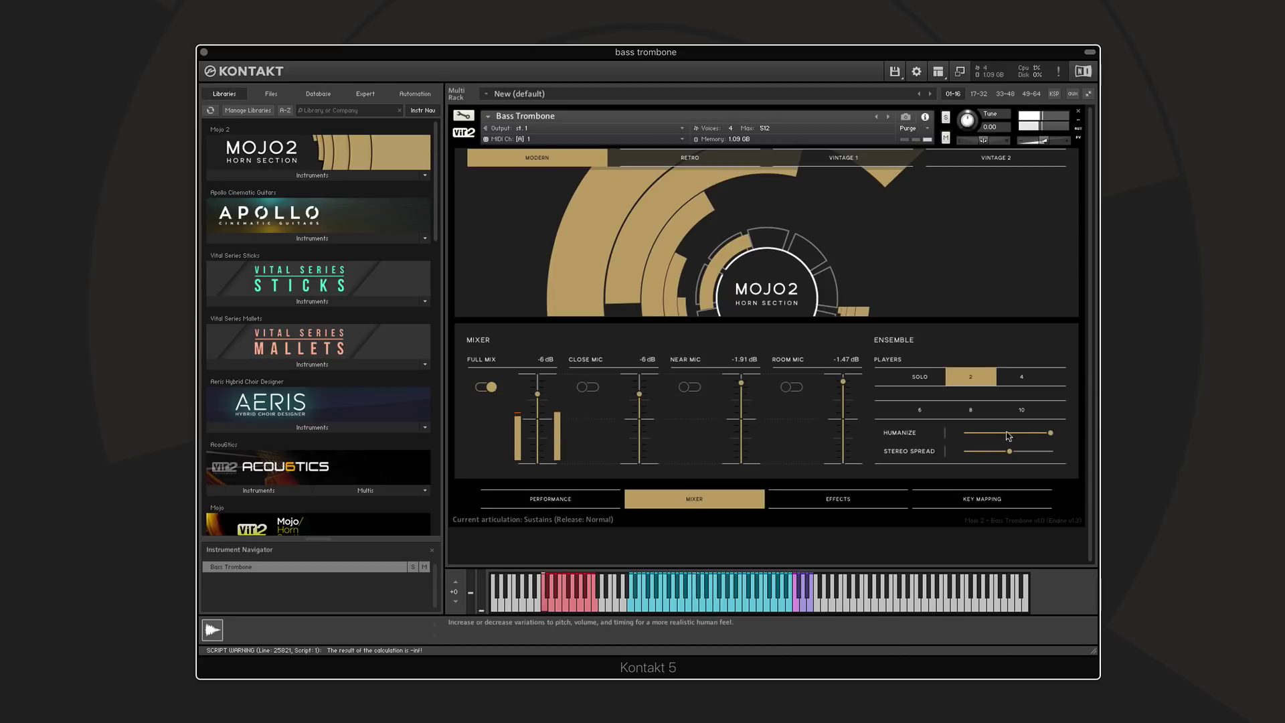
drag(876, 439, 861, 443)
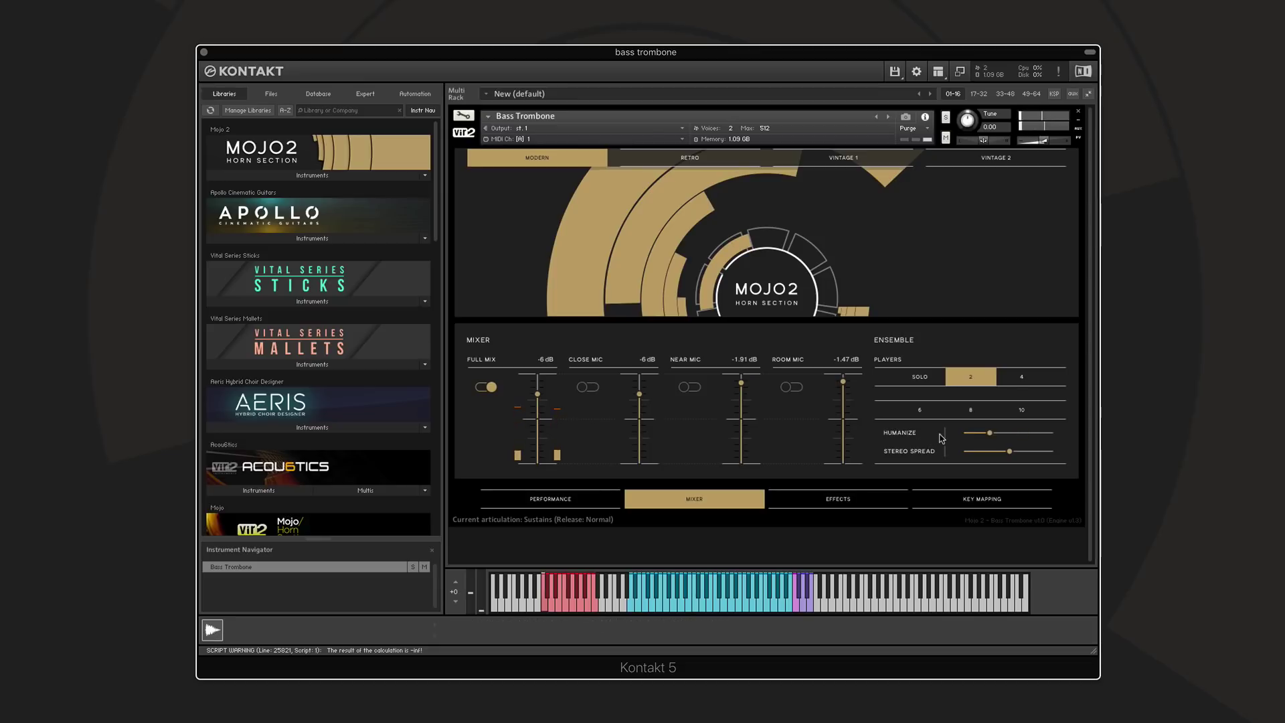
drag(982, 442, 1026, 432)
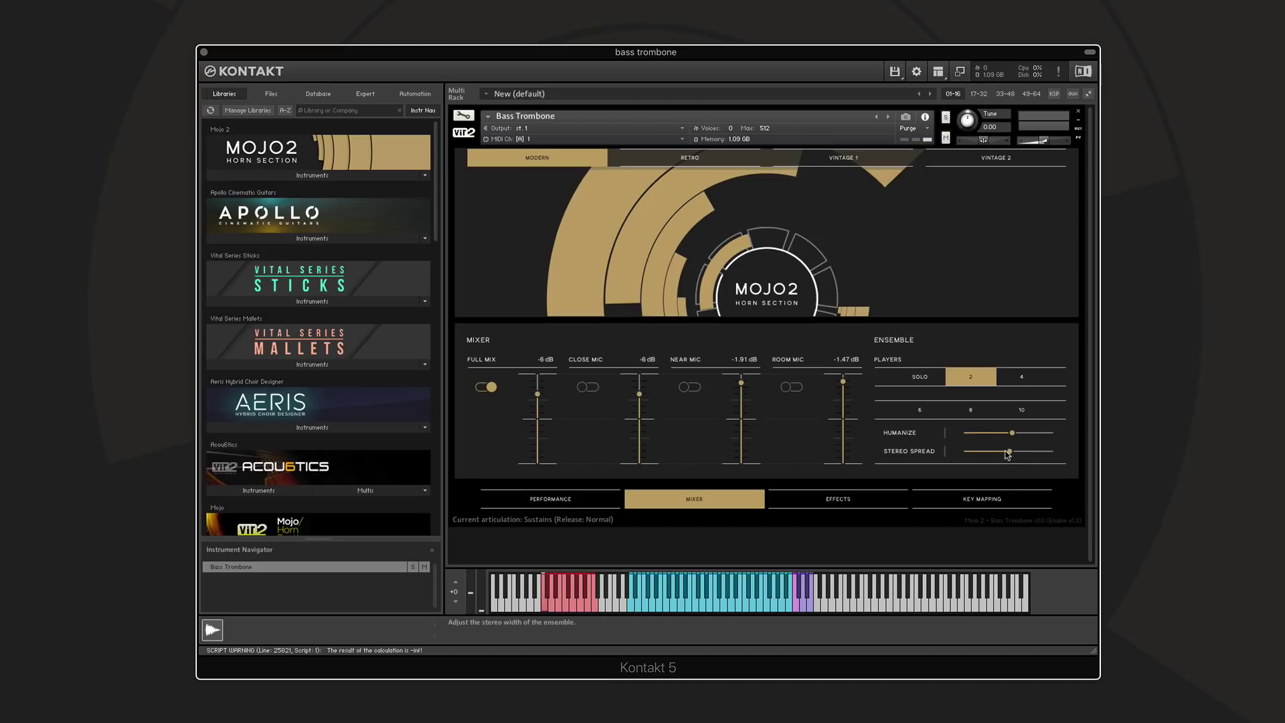
- Widen the ensemble's Stereo Spread to maximum, narrow it to near minimum with slightly more Humanize, and widen it again
drag(1029, 454, 1144, 448)
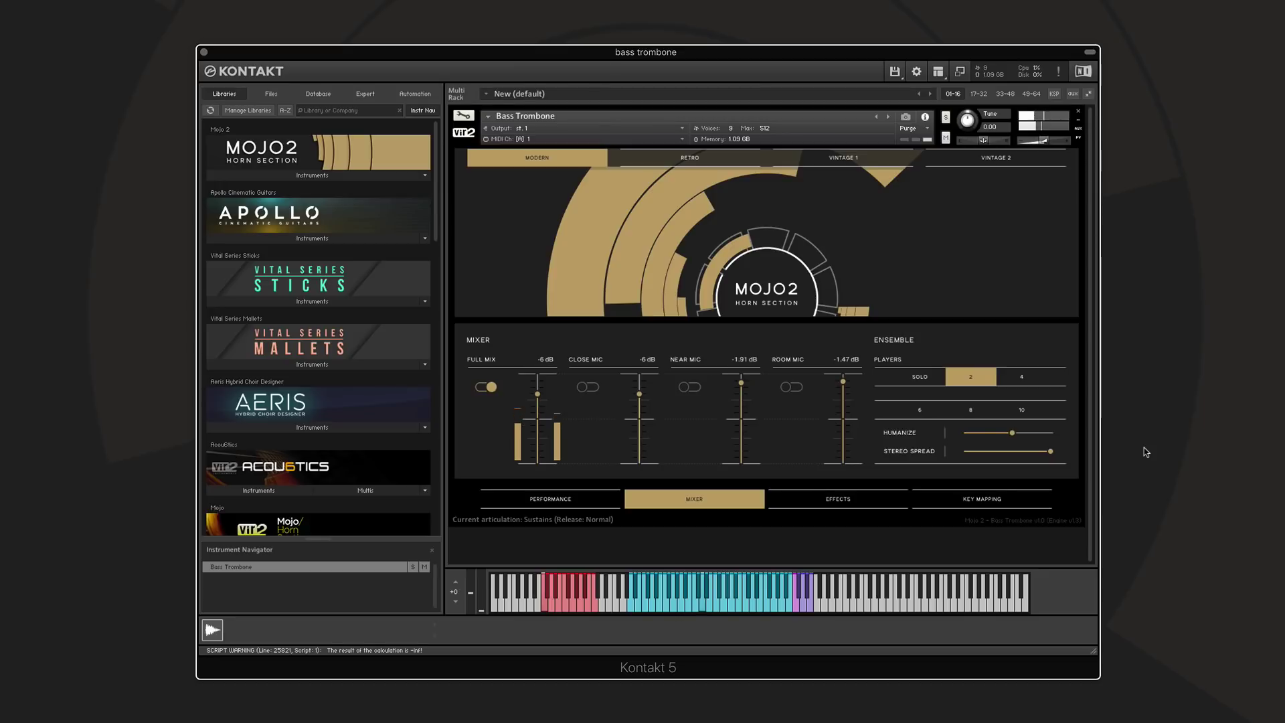
drag(1049, 451, 1071, 433)
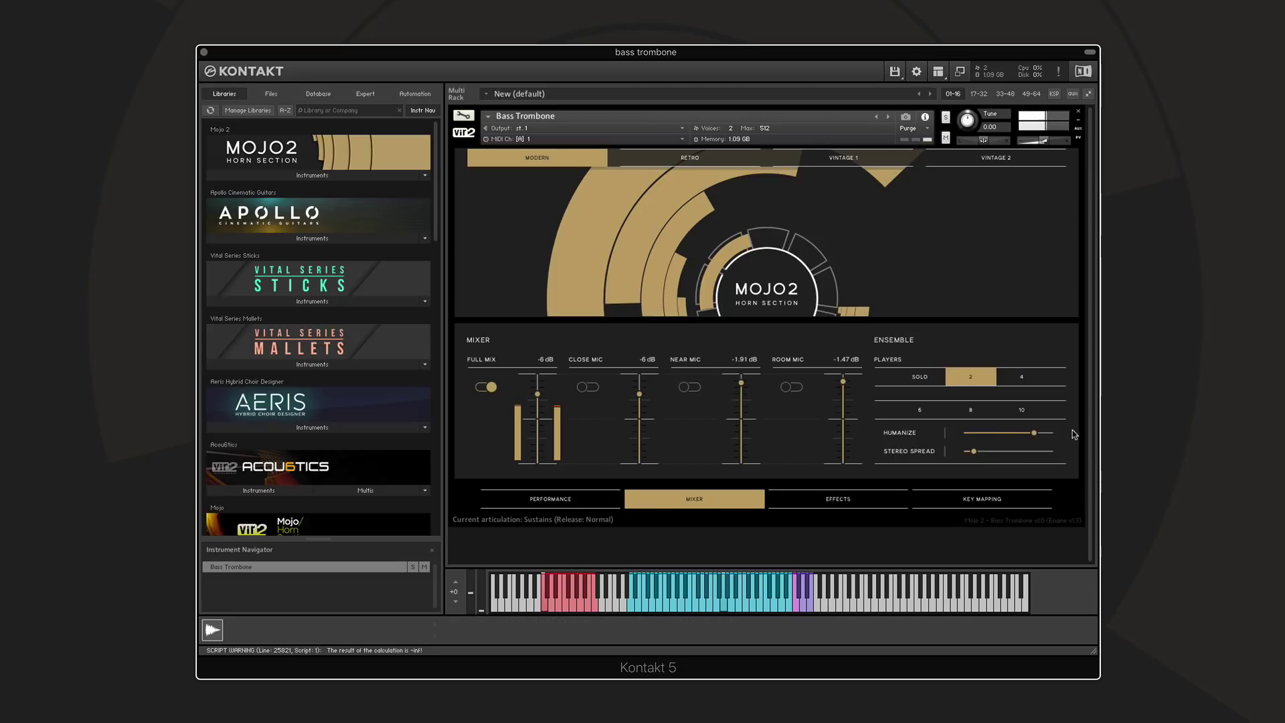
drag(974, 451, 1136, 473)
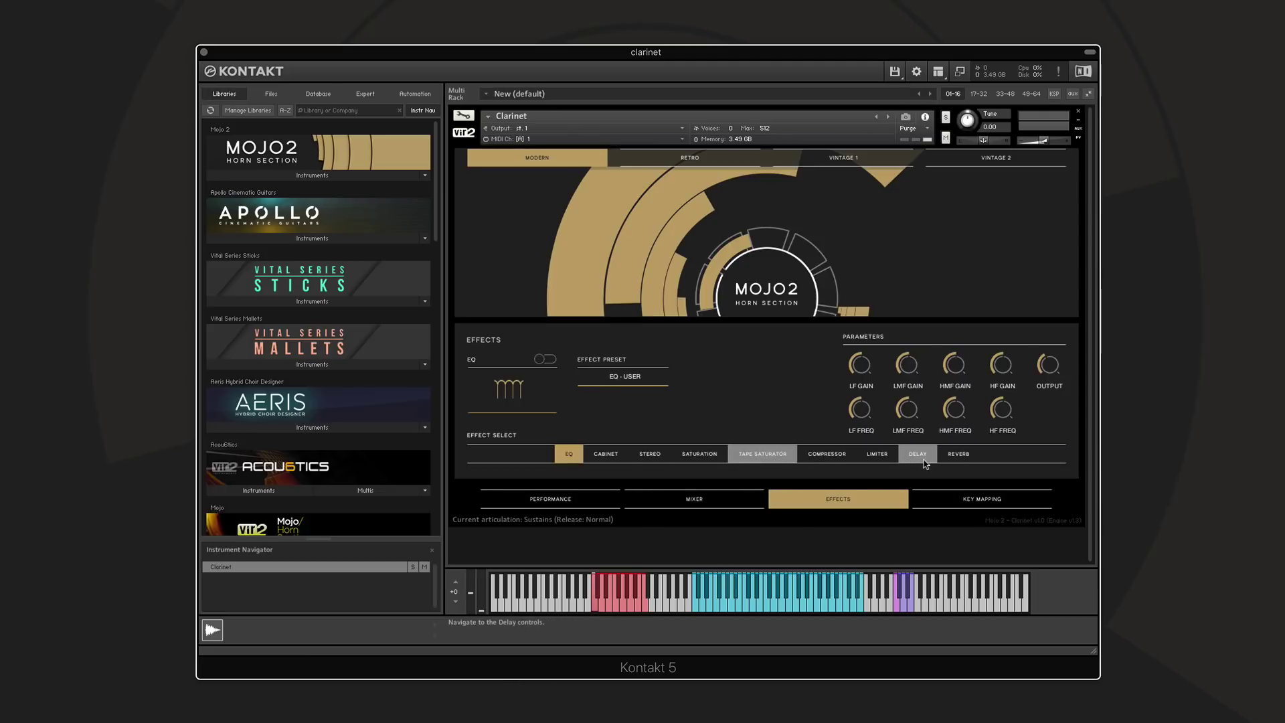
- Turn on the clarinet's EQ effect with the More Air preset, and switch it off and on to compare
click(542, 358)
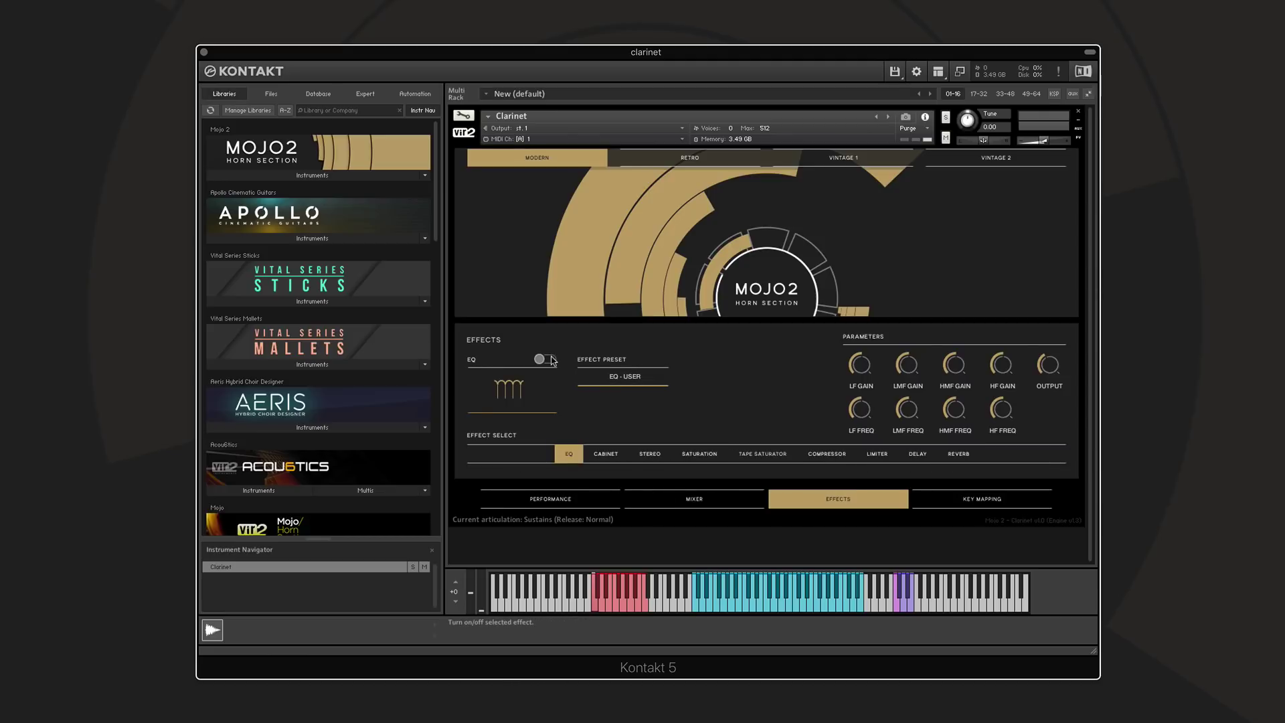
click(616, 380)
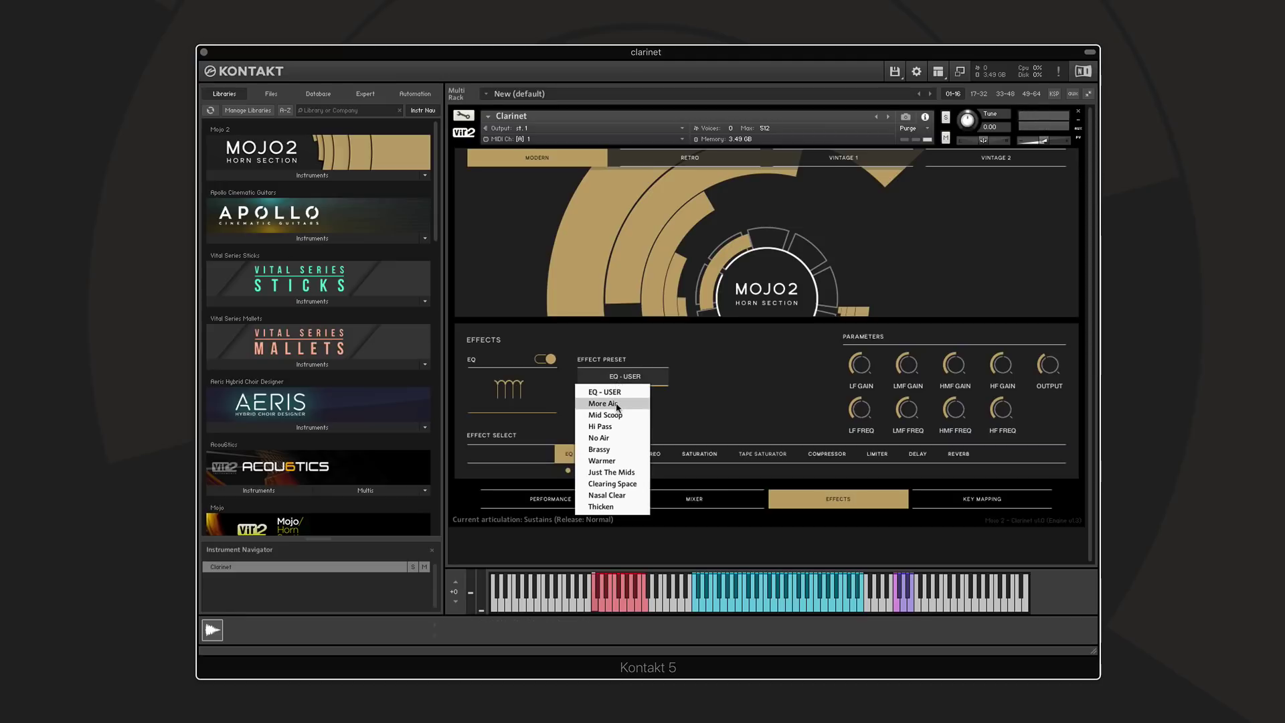
click(617, 405)
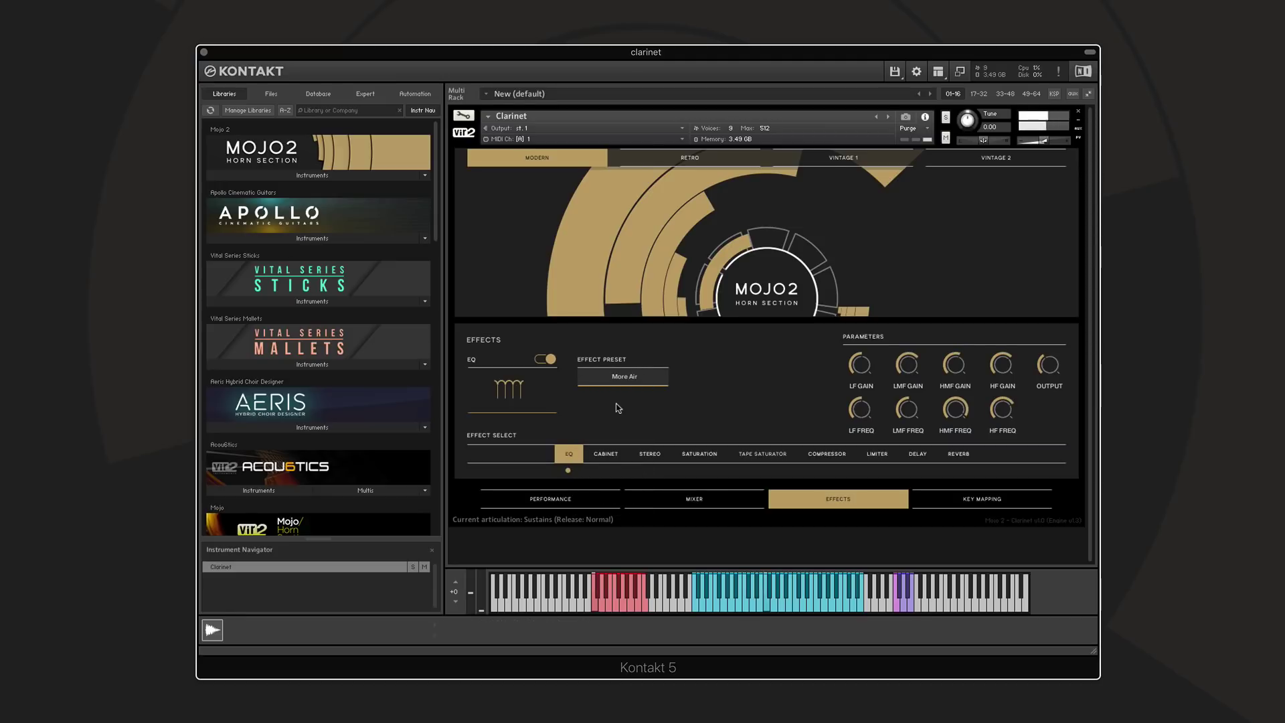
click(547, 361)
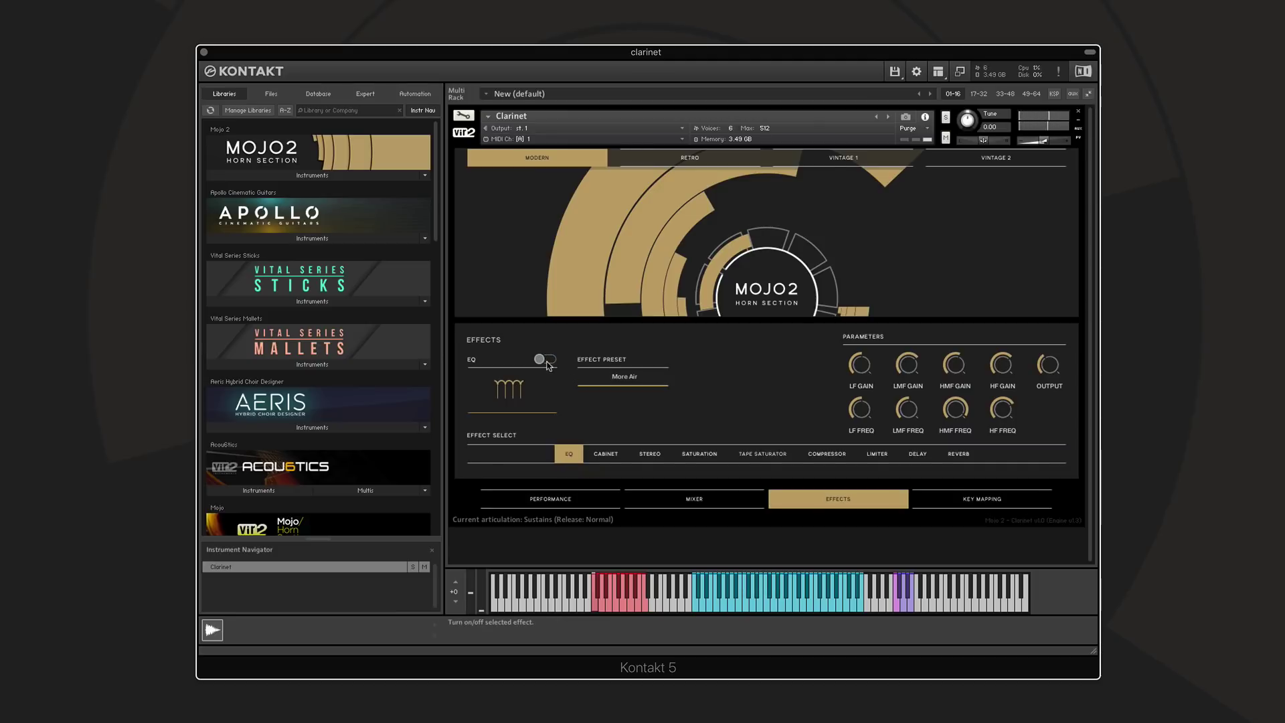
click(546, 361)
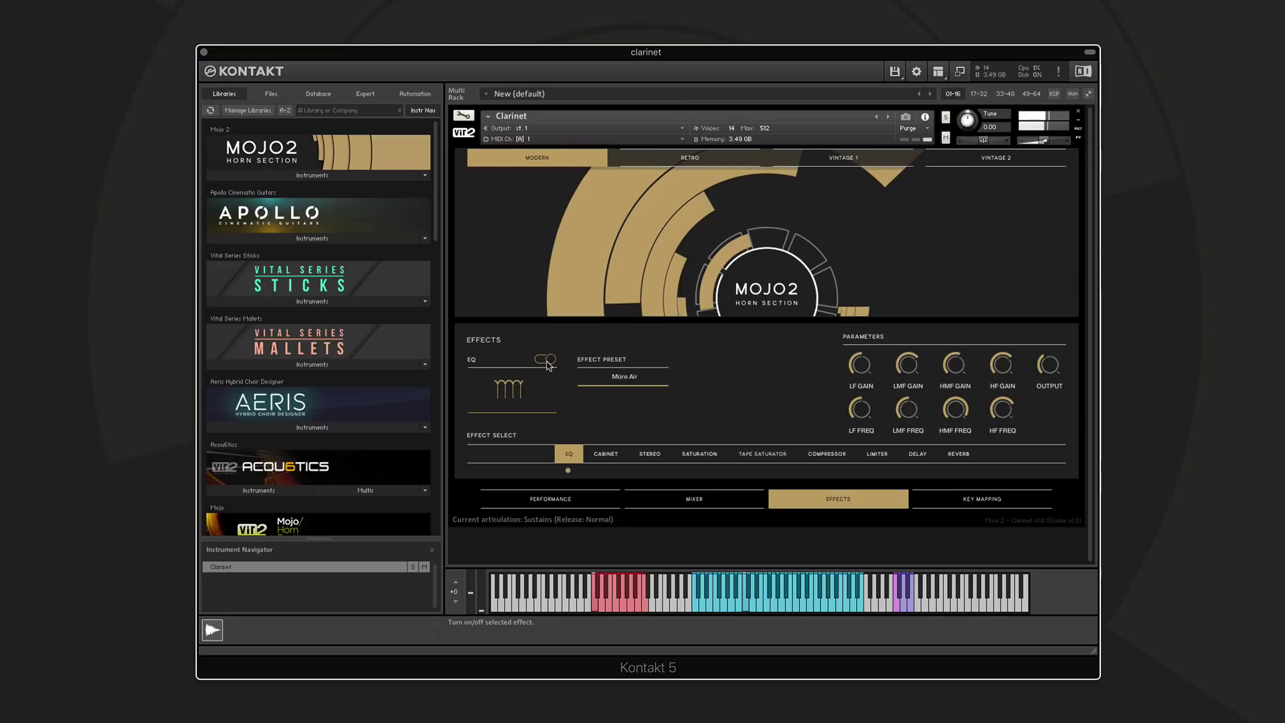
click(547, 362)
- Load the Mid Scoop EQ preset and compare the sound with the EQ bypassed and active
click(622, 376)
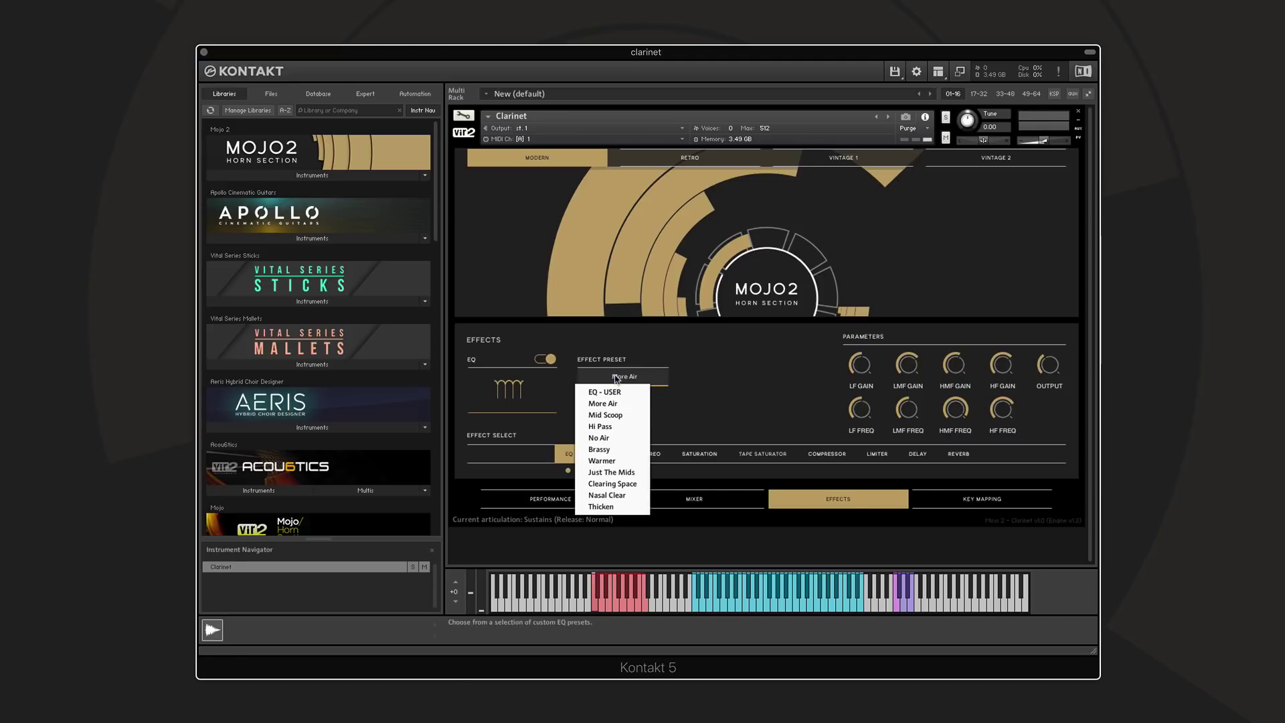
click(617, 416)
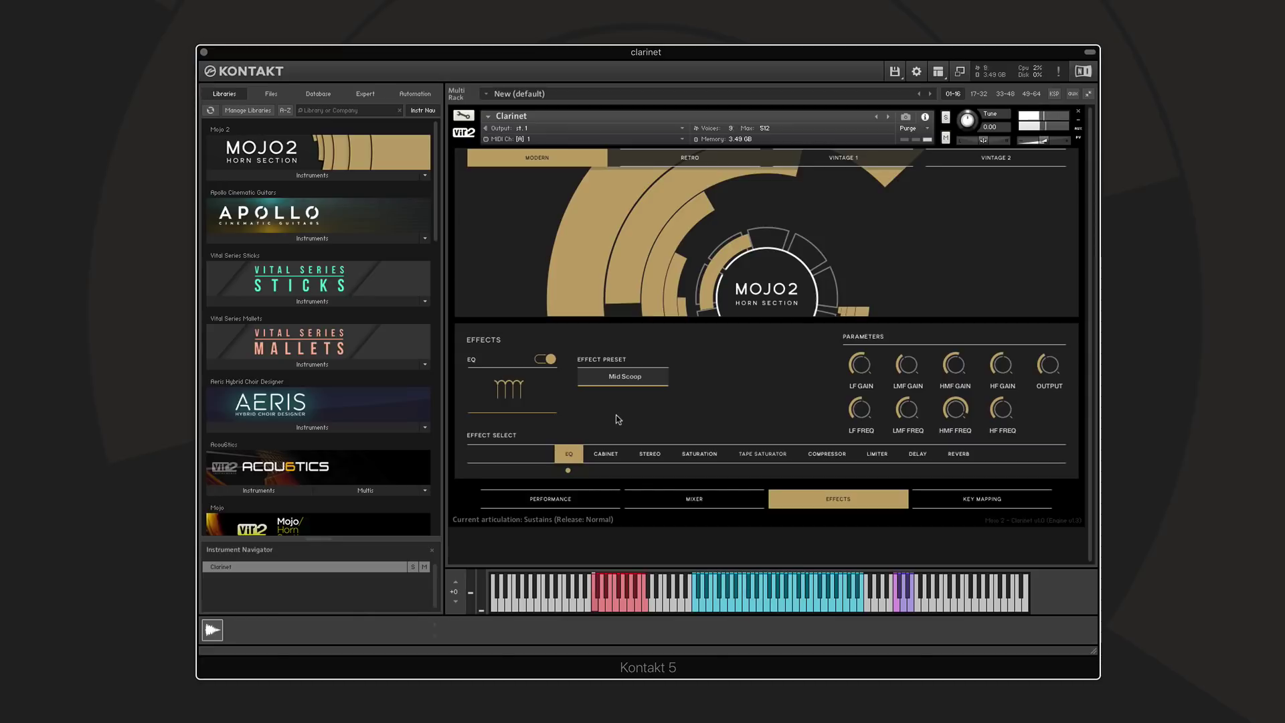
click(546, 363)
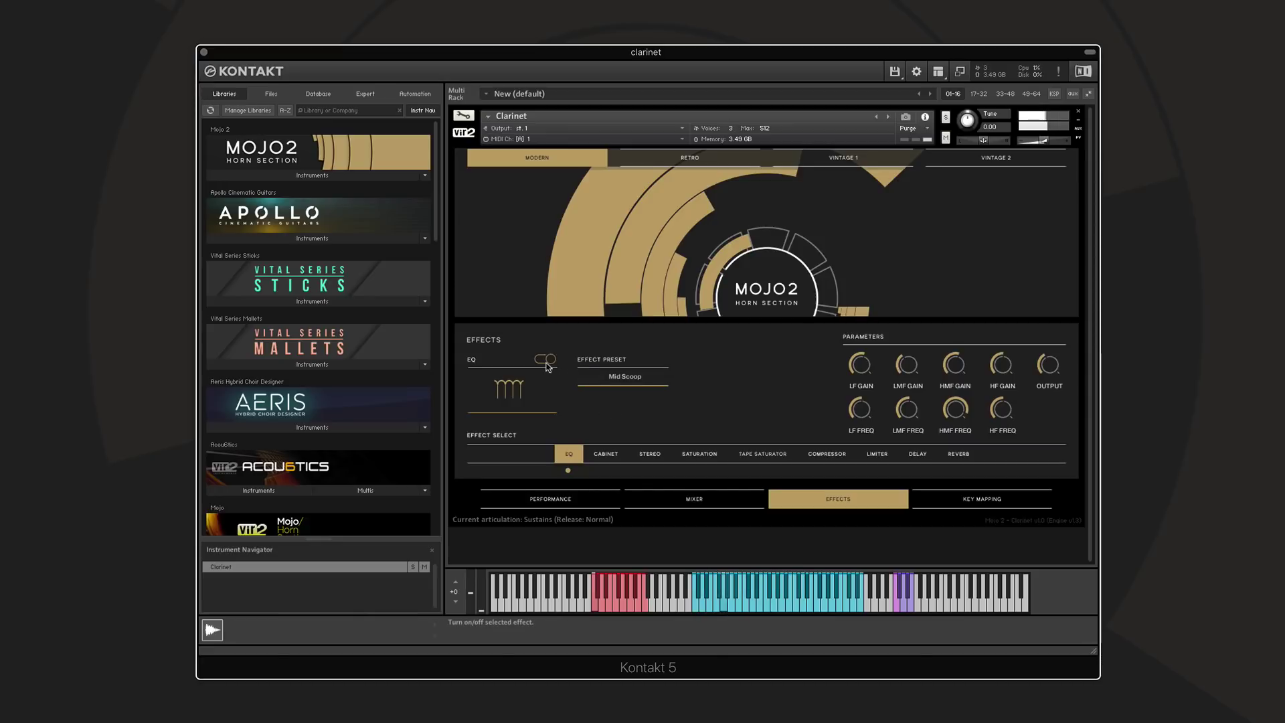
click(546, 363)
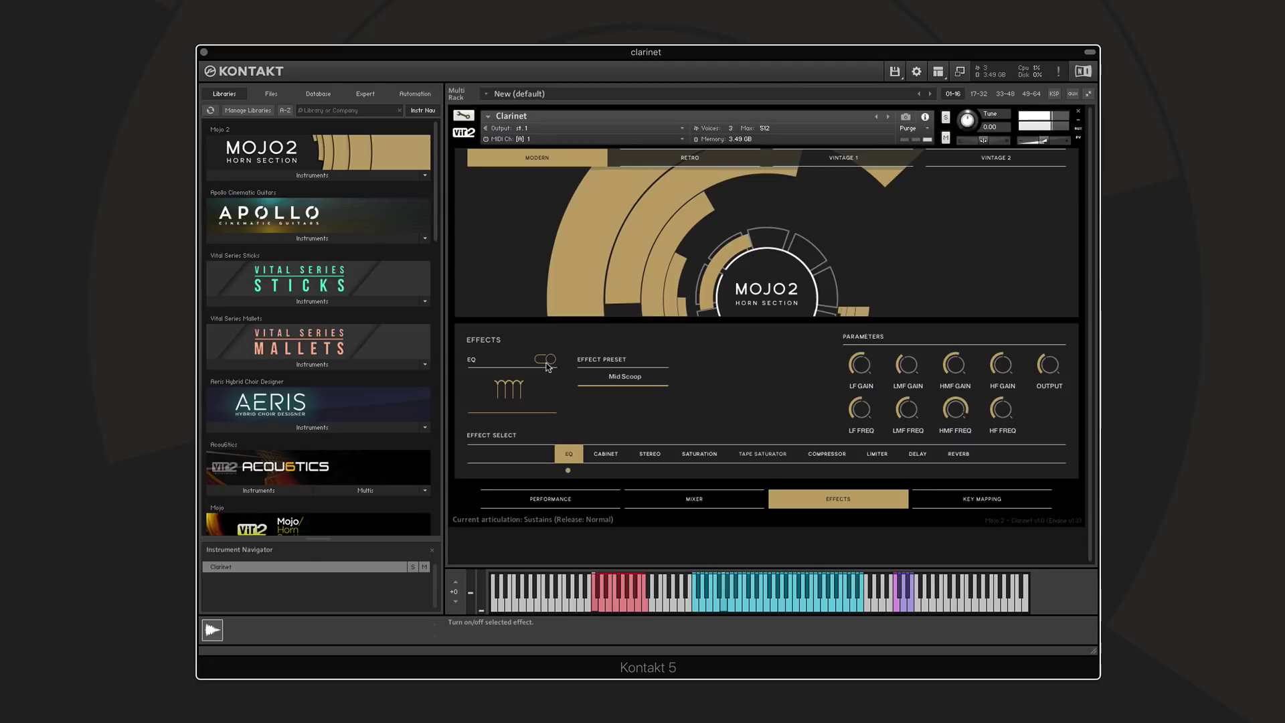
- Load the Warmer EQ preset, and turn the EQ off
click(604, 374)
click(604, 461)
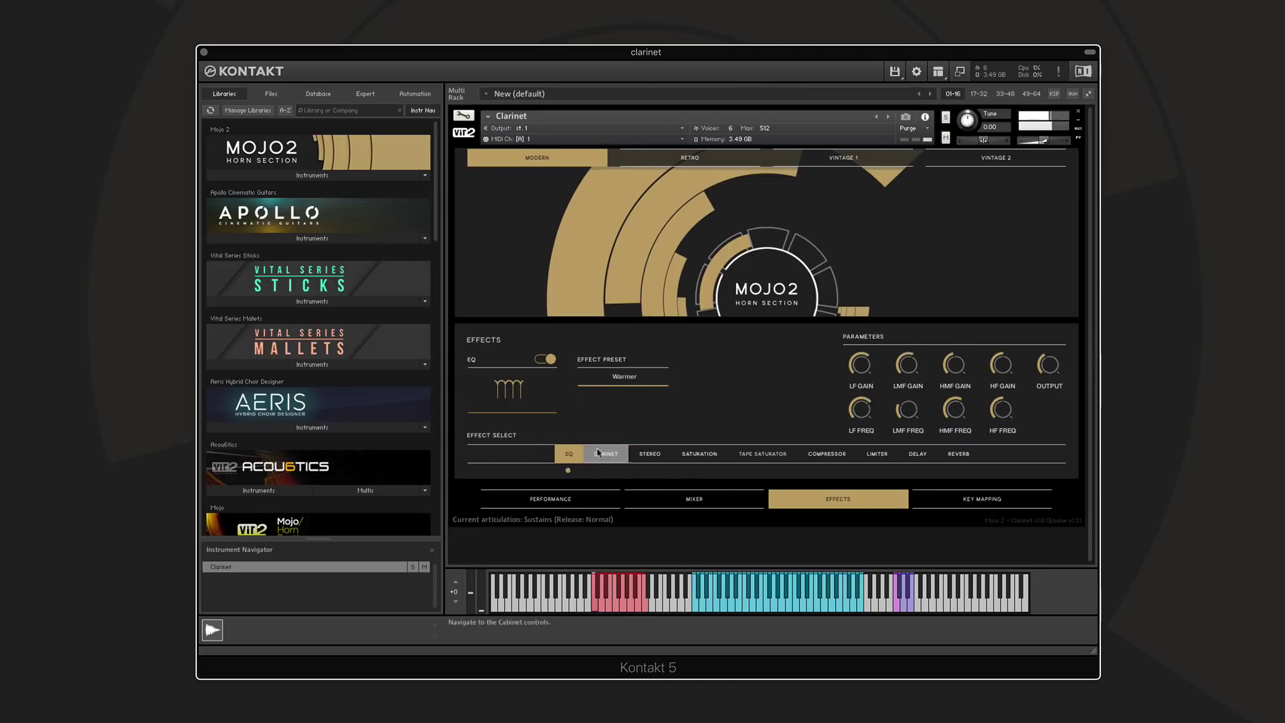
click(542, 360)
- Restore the EQ - USER preset, switch the EQ on briefly, and turn it off again
click(598, 378)
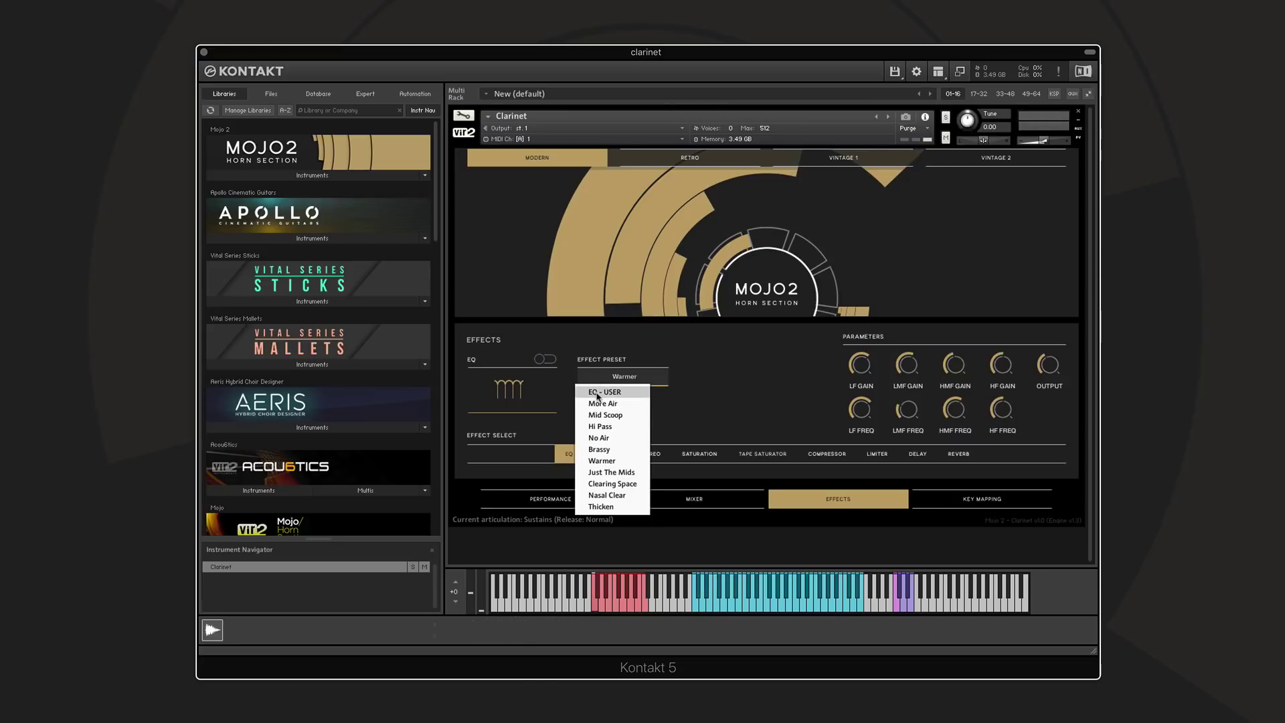
click(601, 391)
click(544, 360)
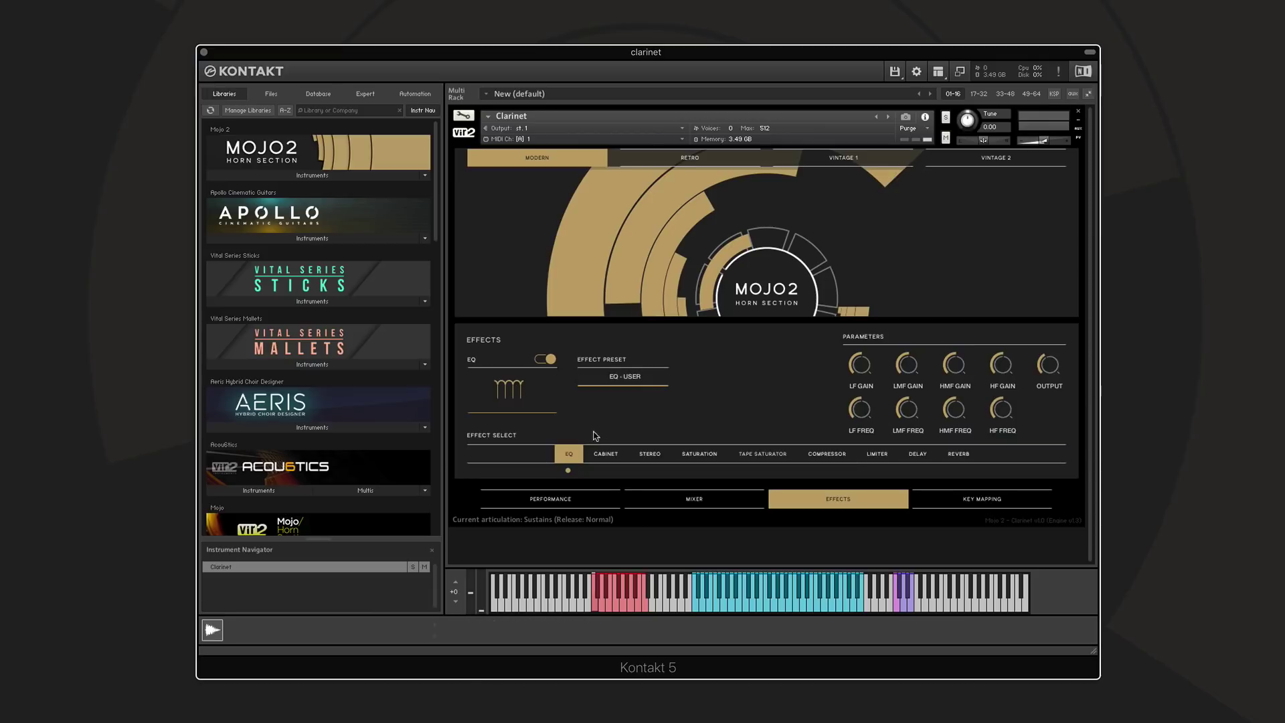
click(544, 359)
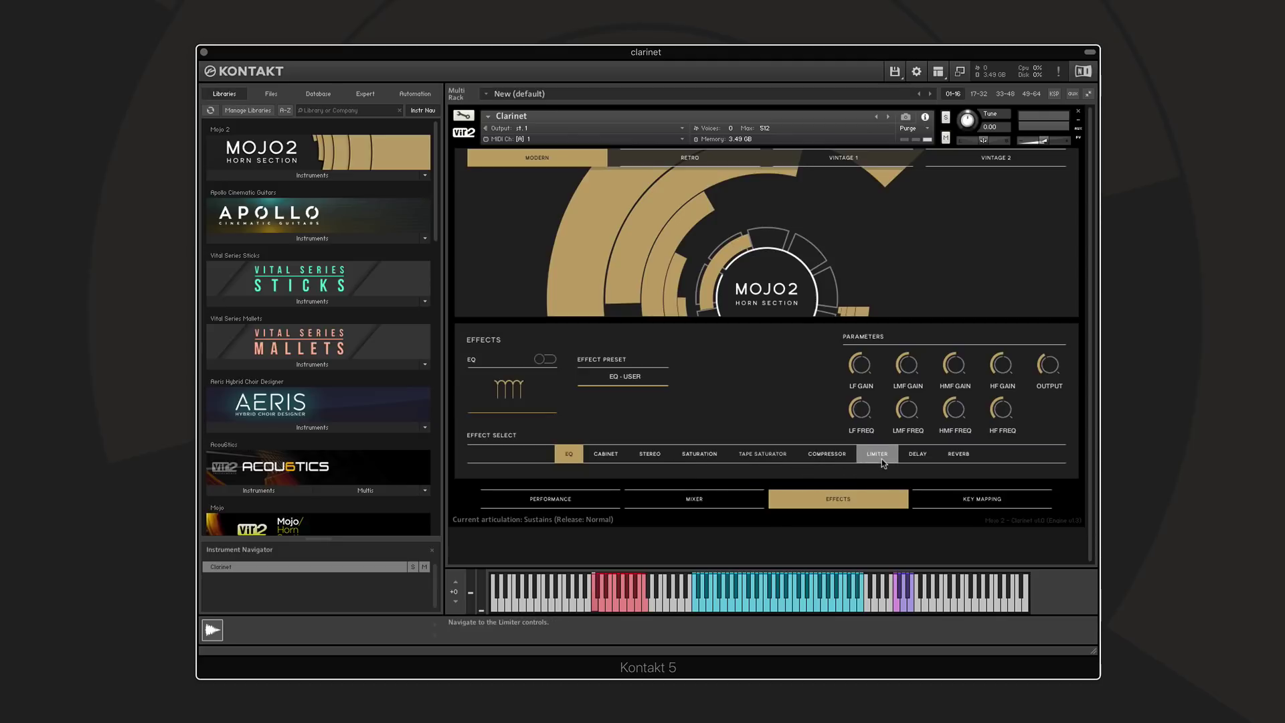
- Turn on the Delay effect and load its Medium Slap preset
click(917, 454)
click(545, 360)
click(598, 377)
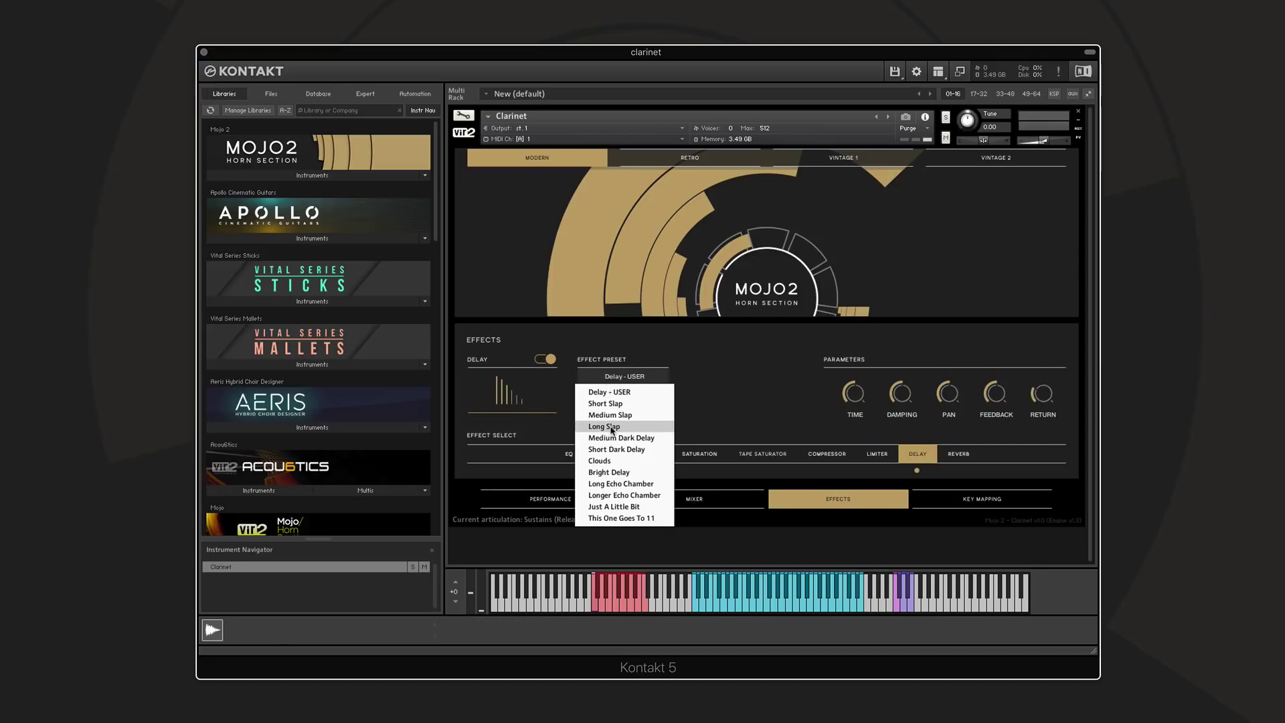
click(614, 416)
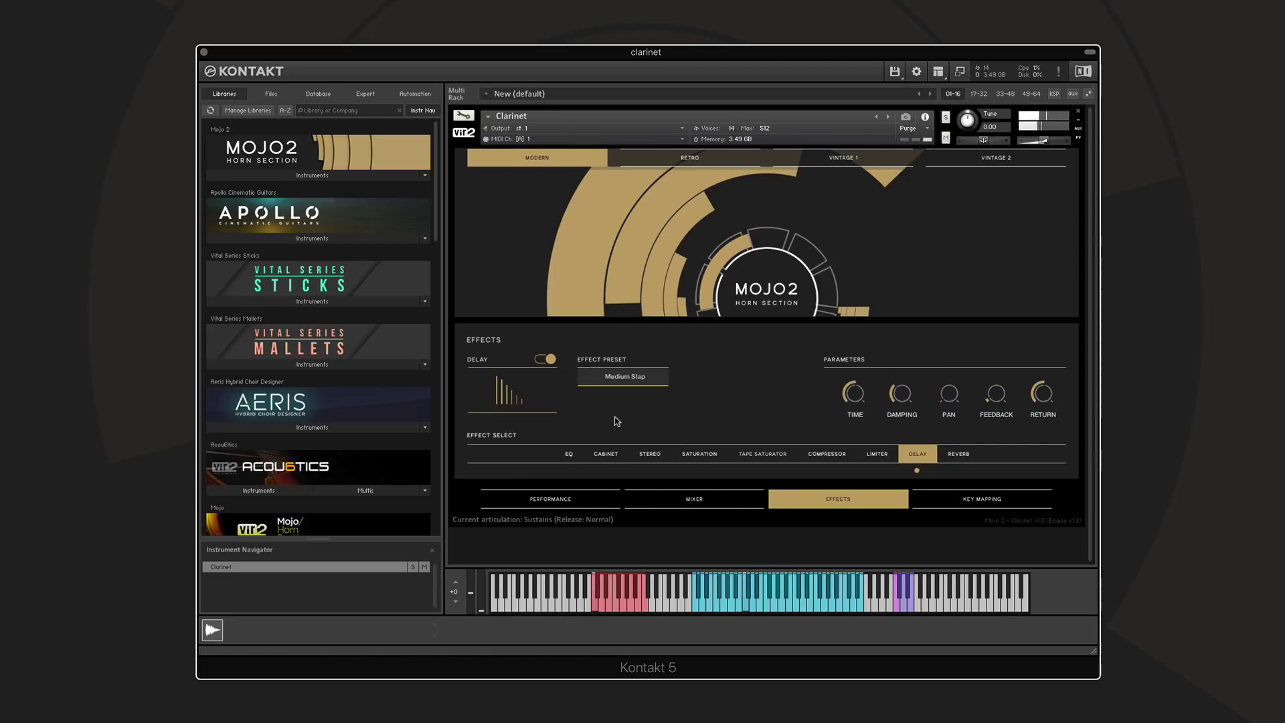
- Try the Long Echo Chamber delay preset, and change the delay to the Short Dark Delay preset
click(624, 375)
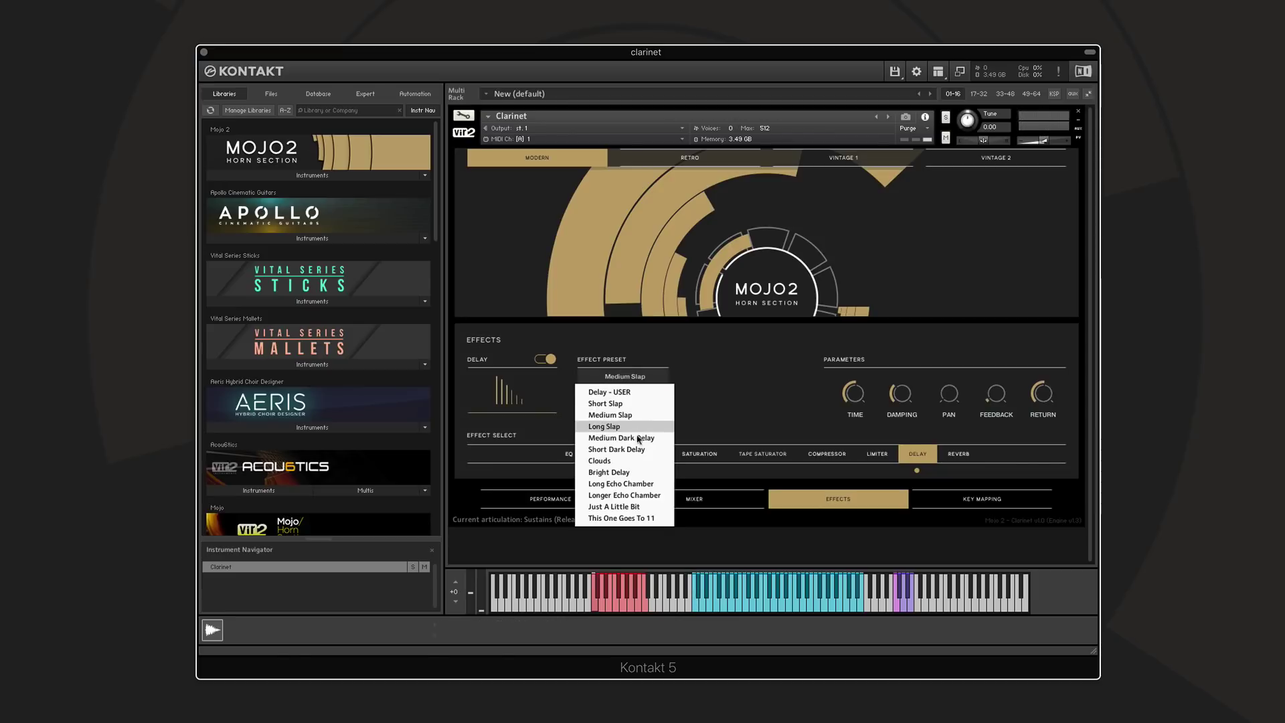
click(635, 483)
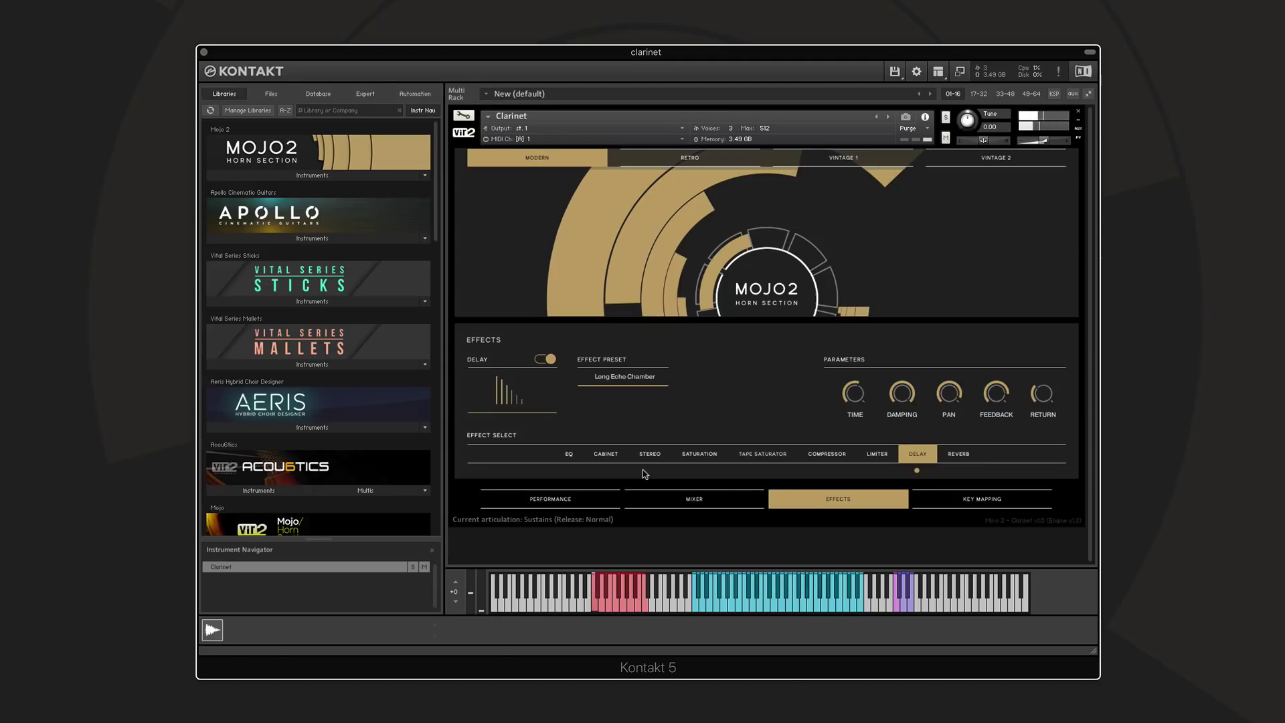
click(608, 377)
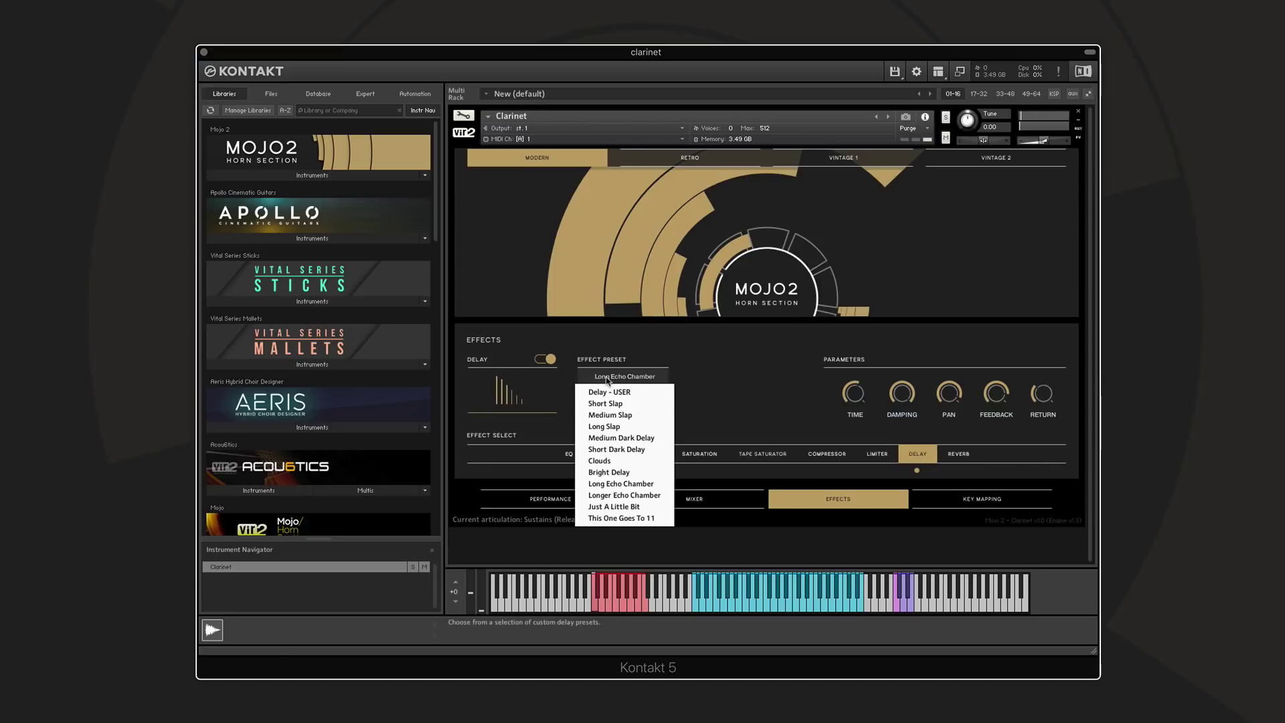
click(603, 452)
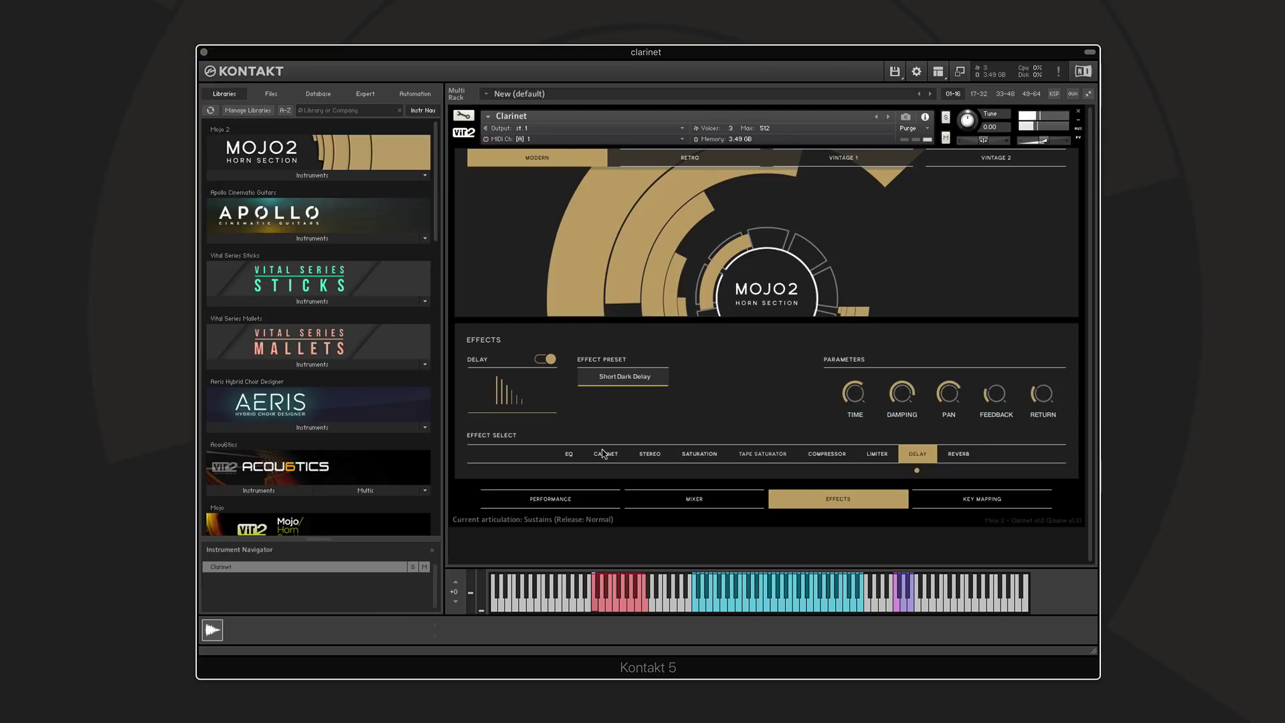
- Turn on the Reverb effect and choose Large Stage as its impulse response
click(954, 461)
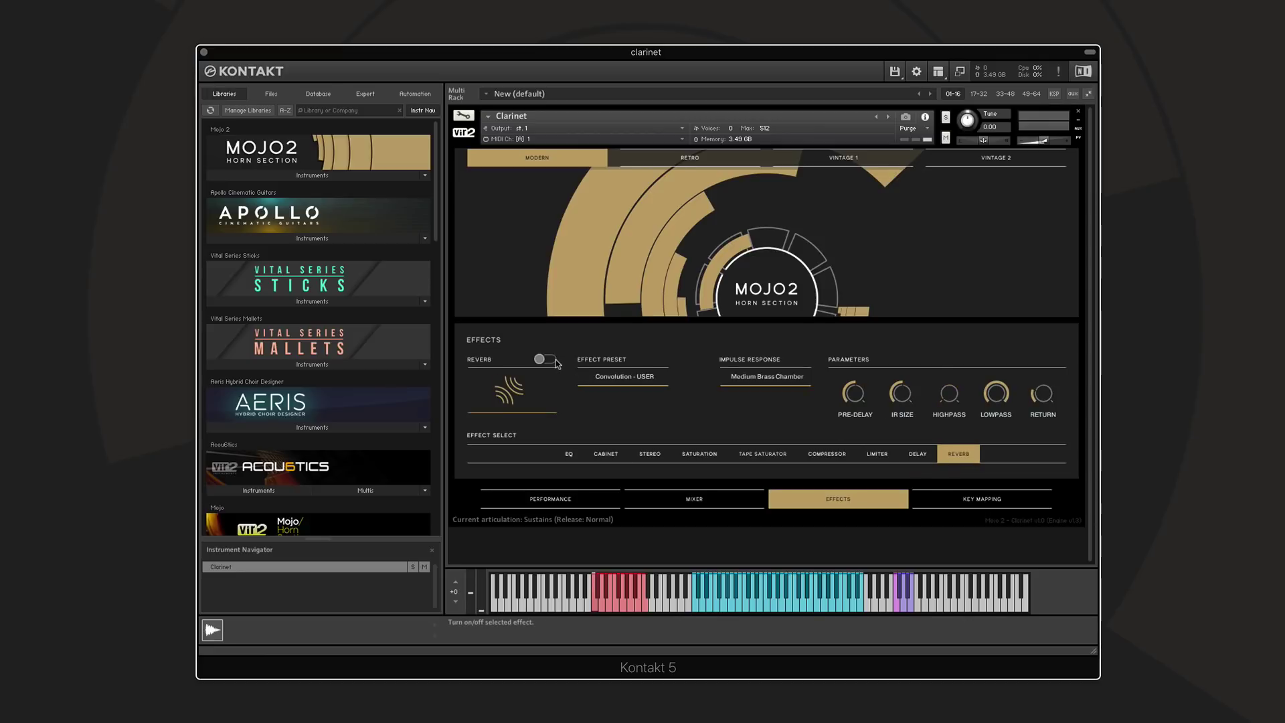
click(547, 362)
click(747, 383)
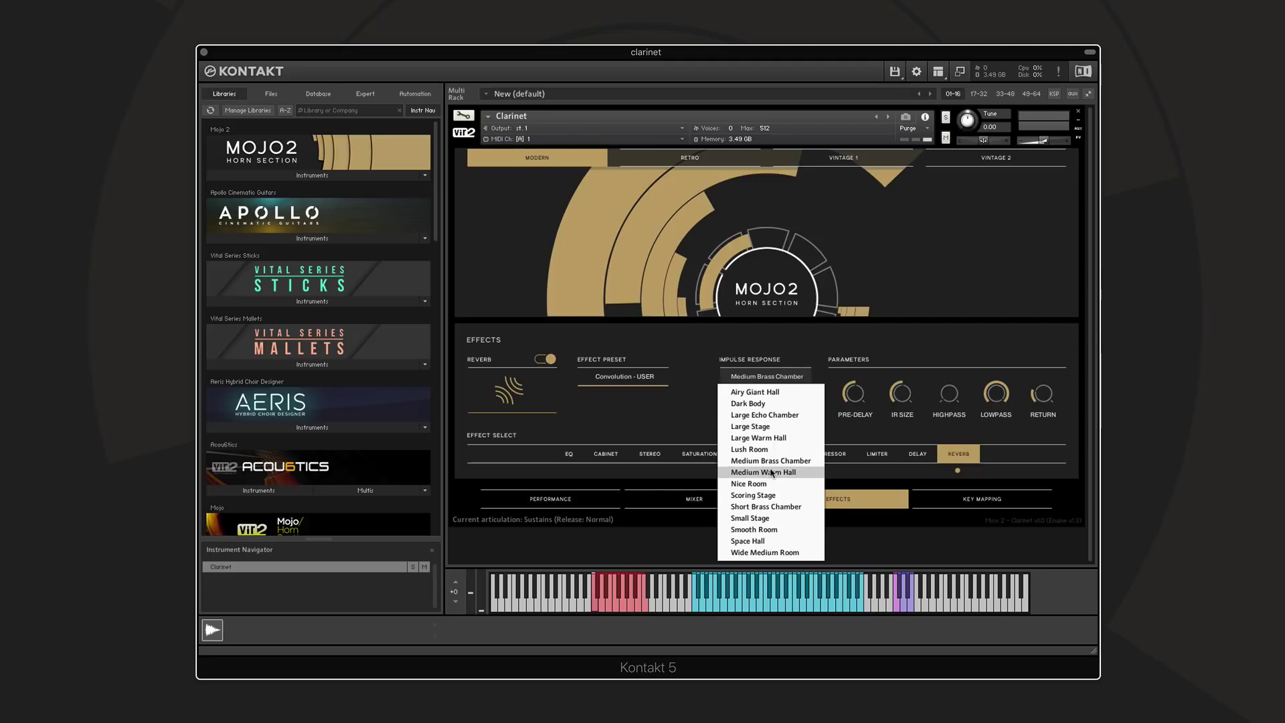
click(769, 427)
- Switch the reverb off and on to compare, and change its impulse response to Space Hall
click(538, 360)
click(542, 361)
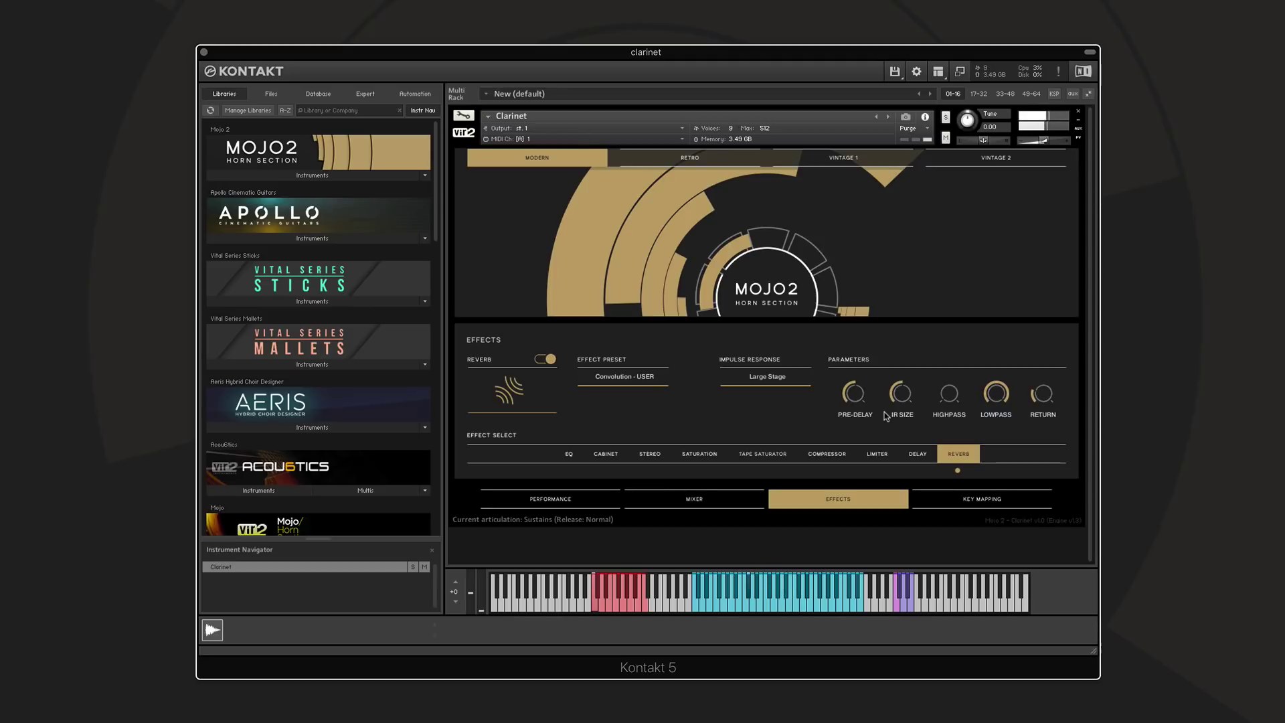
click(742, 376)
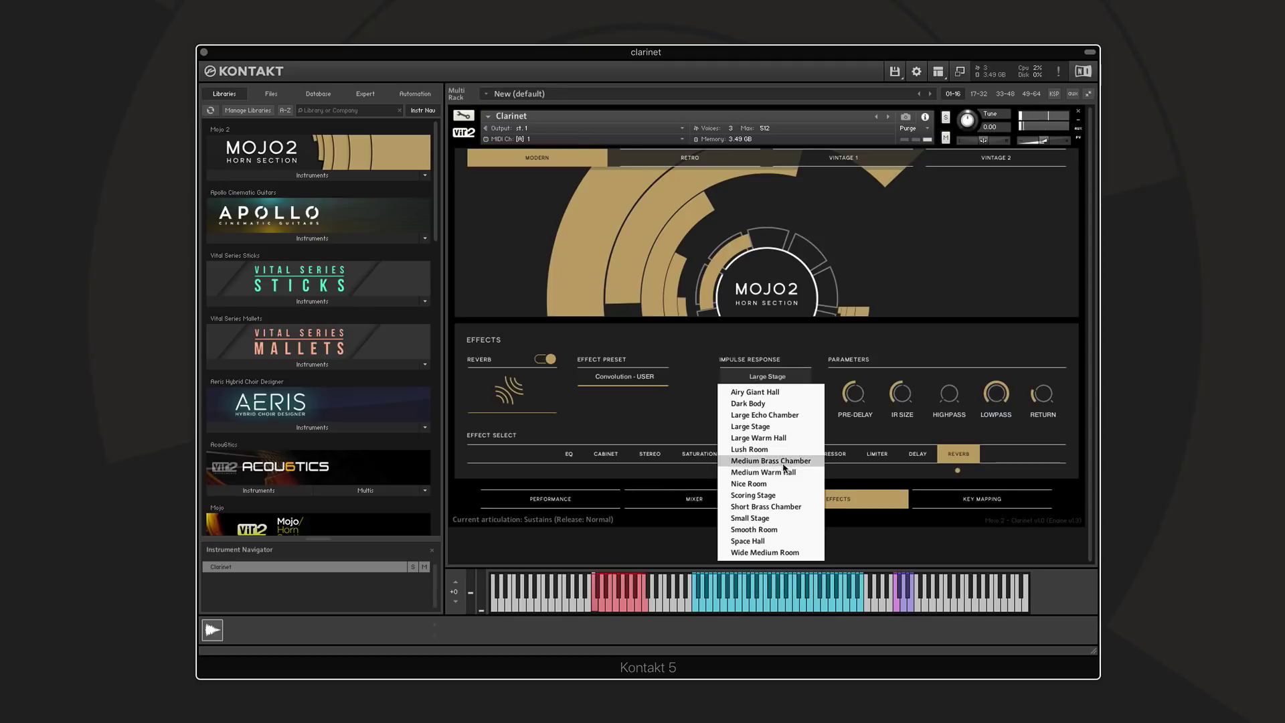
click(763, 541)
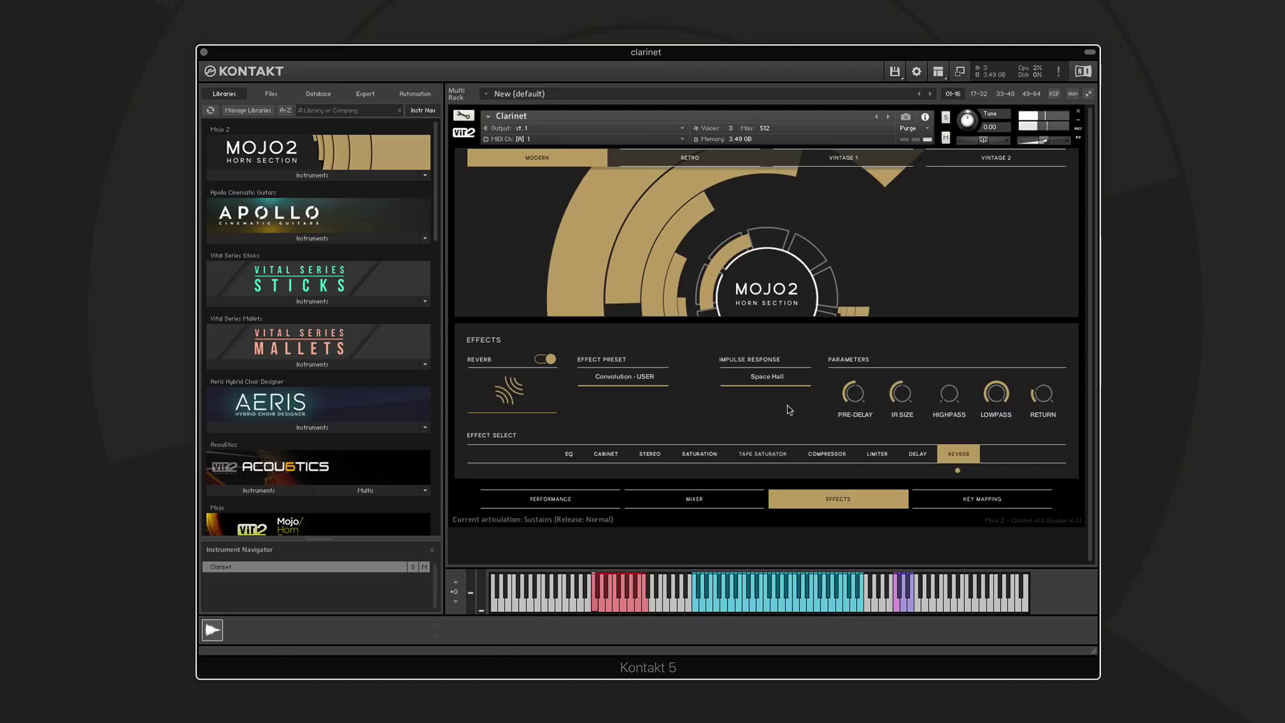
- Try the Small Studio 2 reverb preset, change it to Dreamland, and switch the reverb off
click(624, 378)
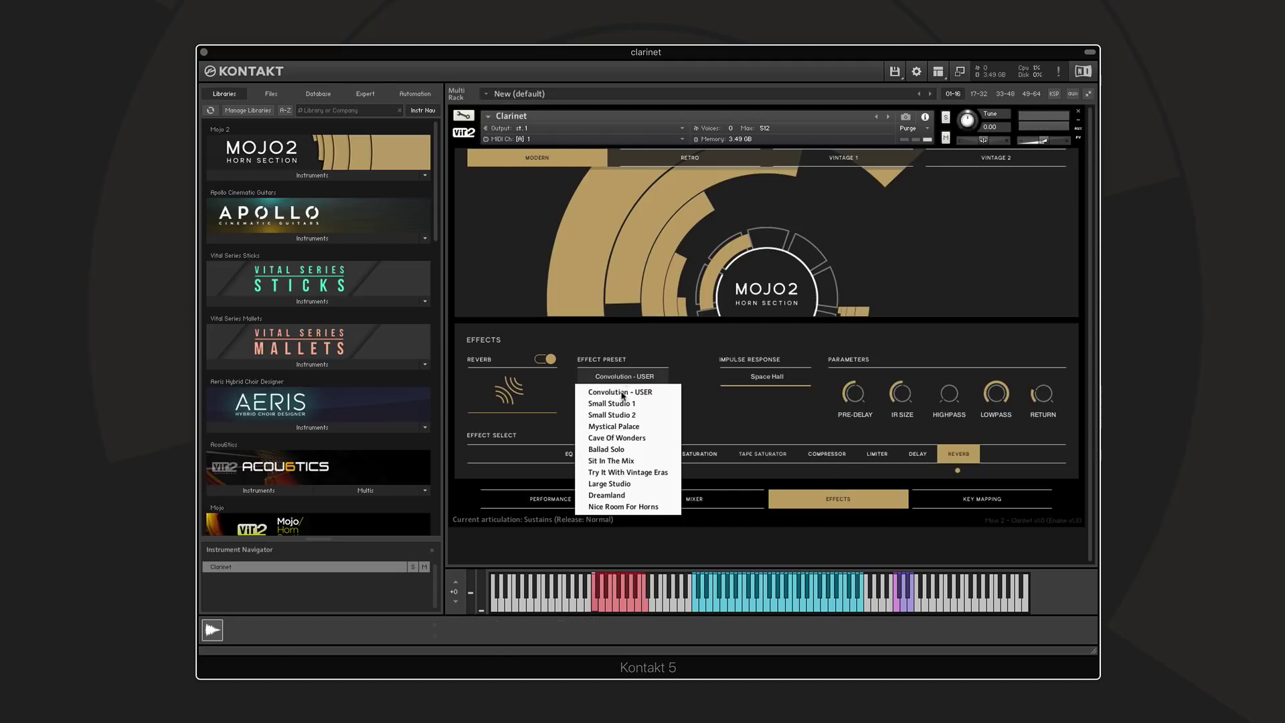
click(646, 419)
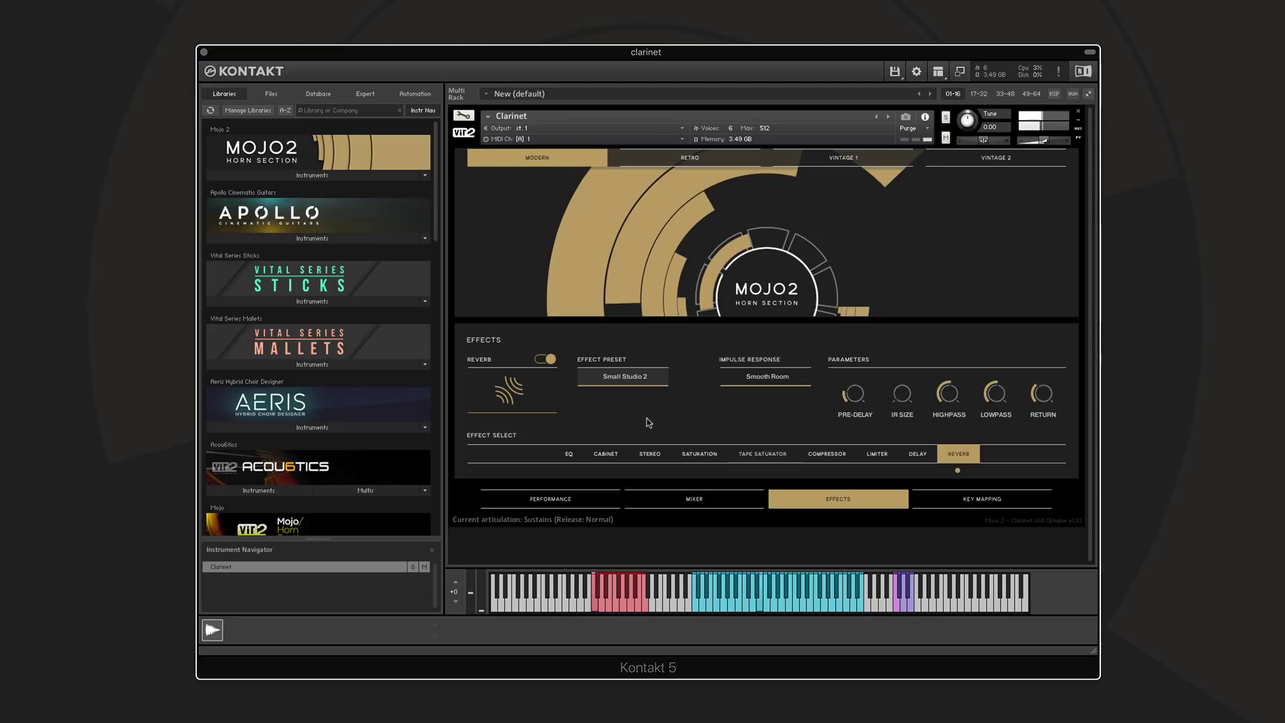
click(622, 376)
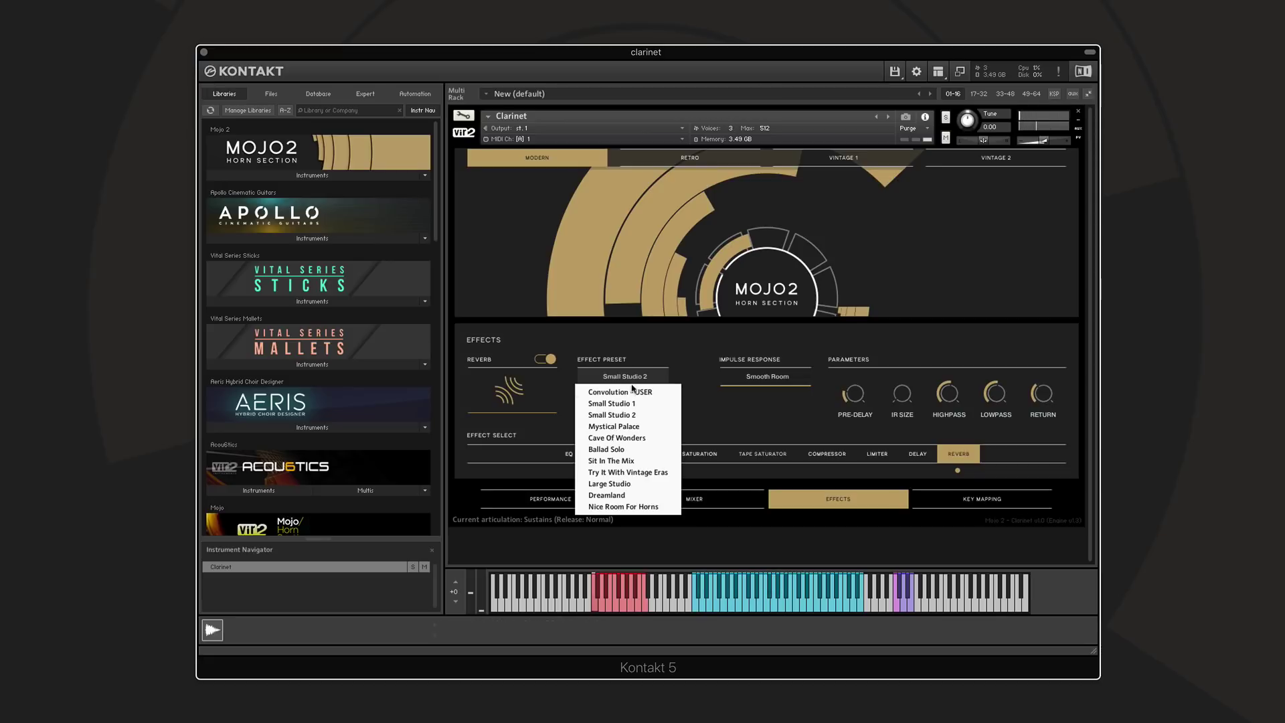
click(605, 495)
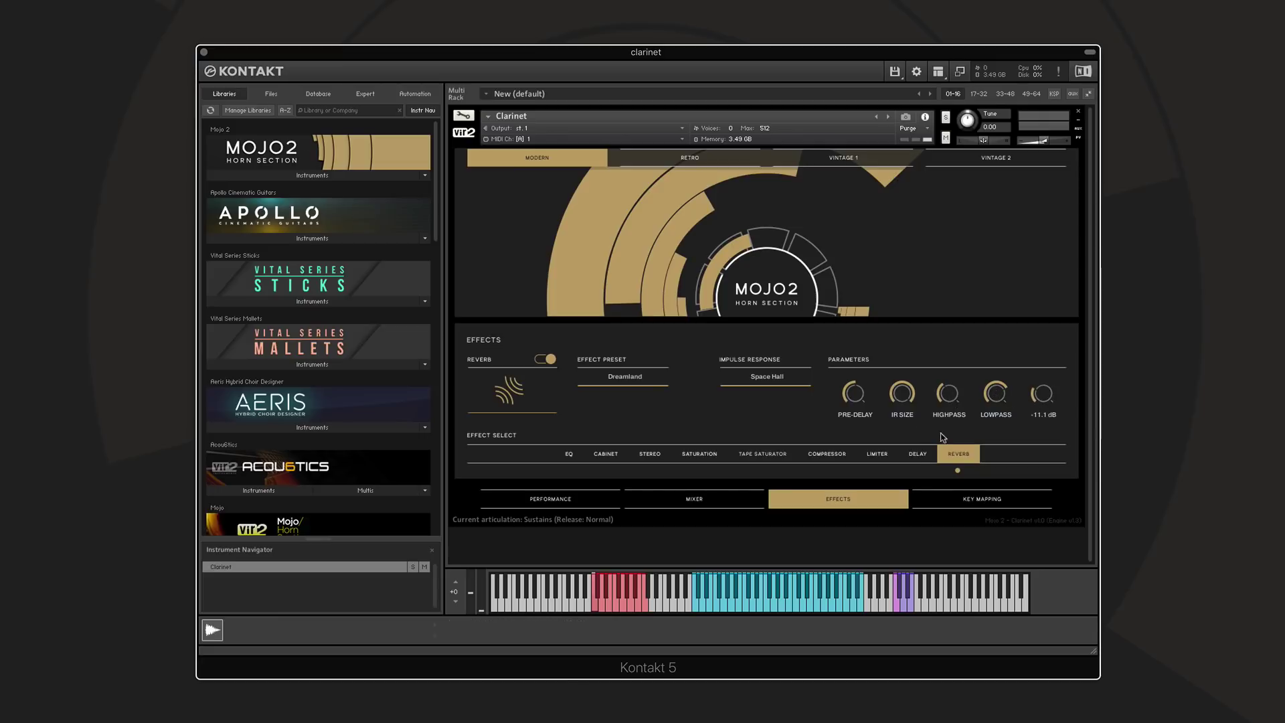
click(545, 359)
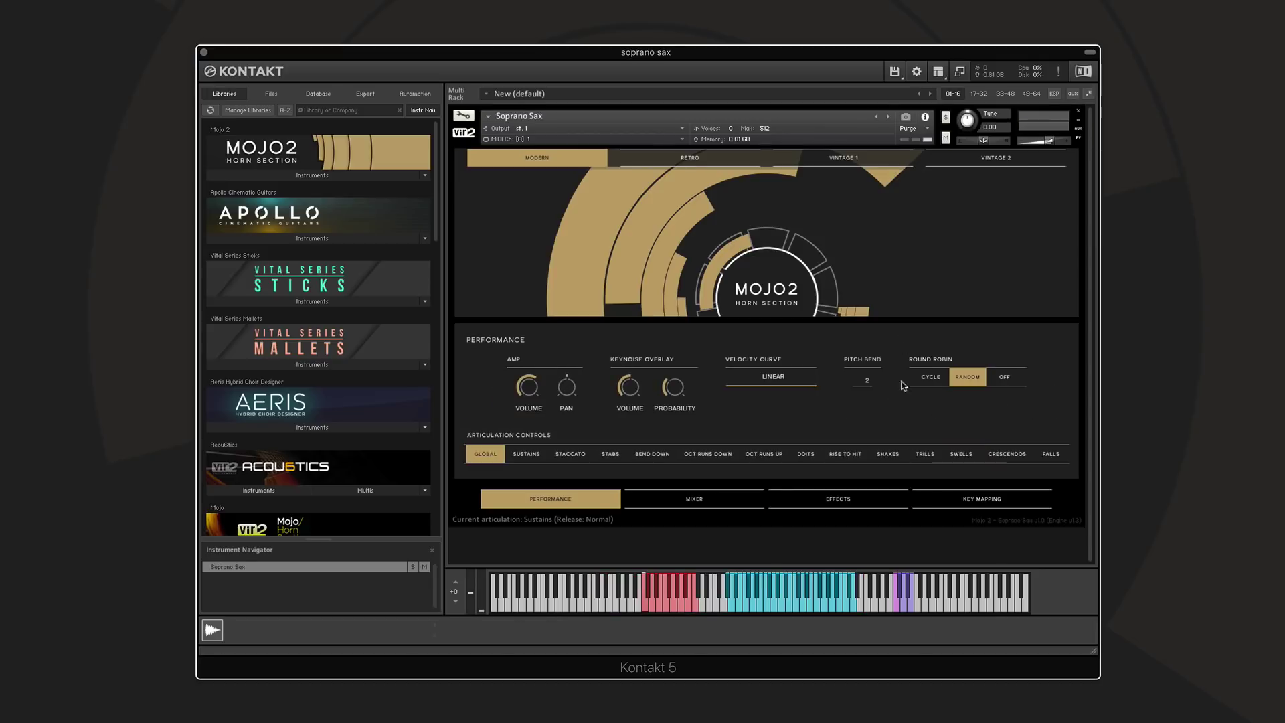
- Open the key mapping page, try A#0 as the Sustains trigger note, and set it back to C1
click(970, 498)
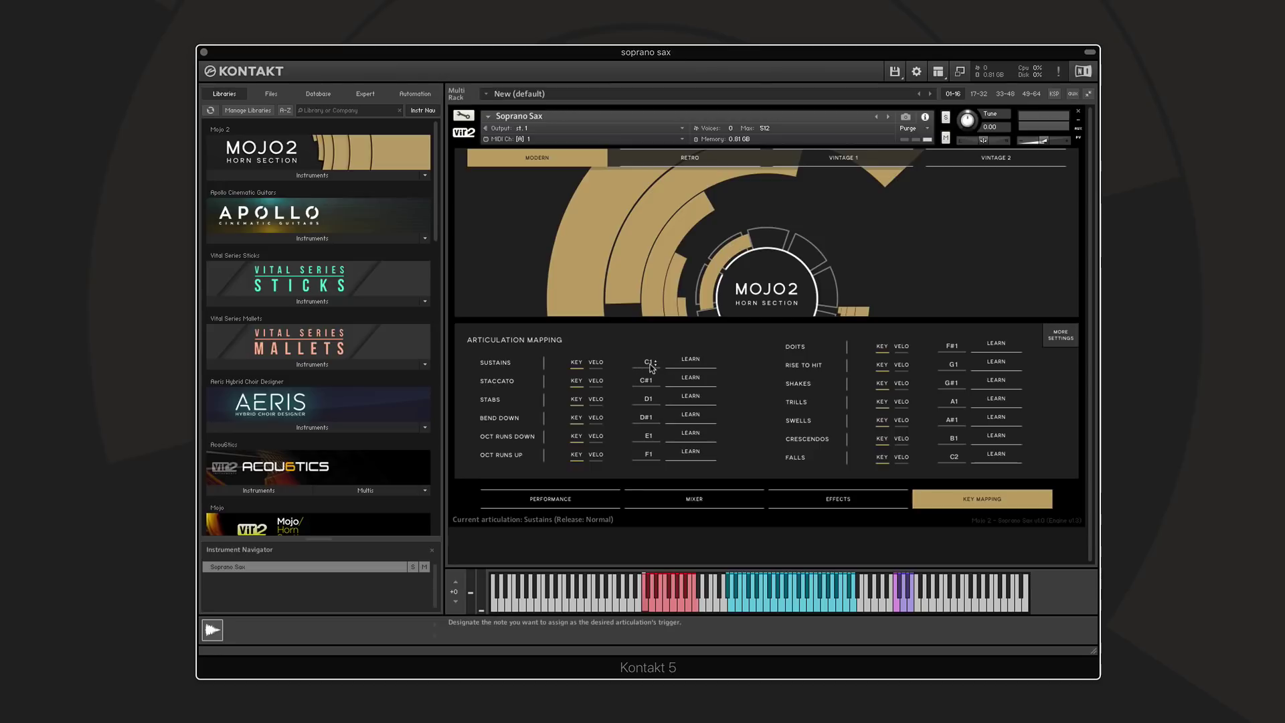
drag(650, 366, 648, 367)
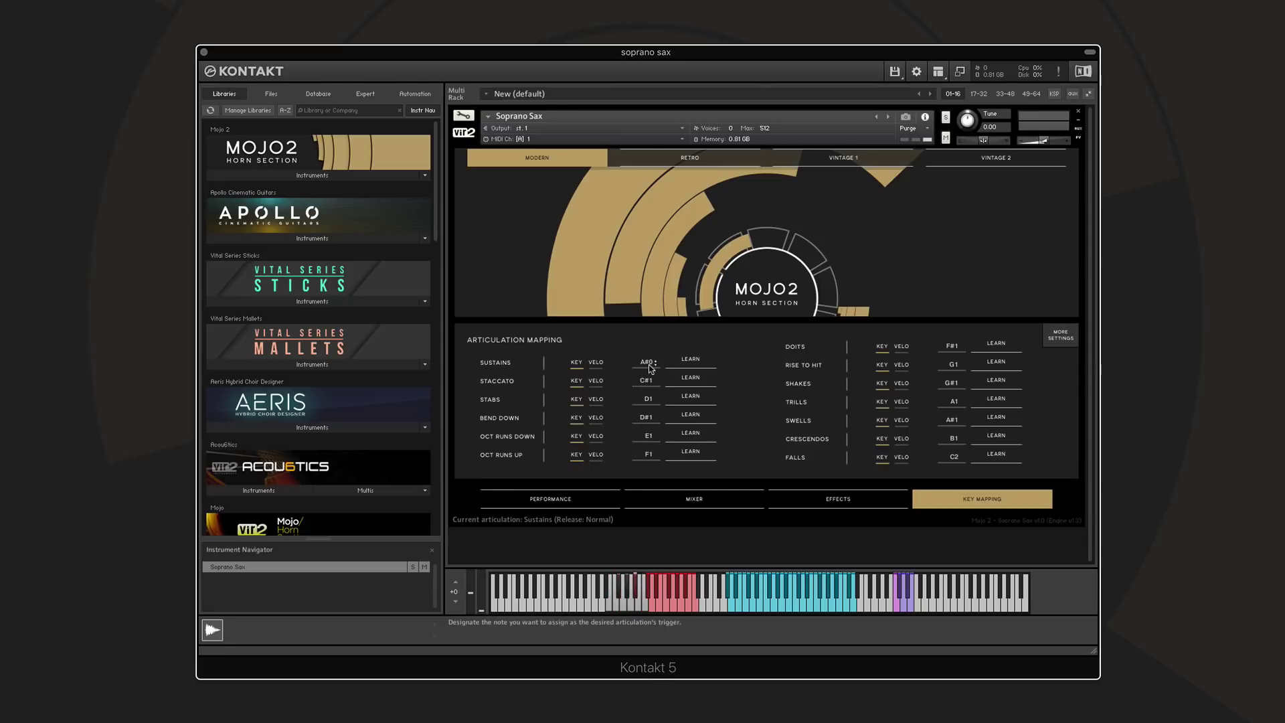
mouse_move(648, 366)
mouse_down()
mouse_move(646, 355)
mouse_move(651, 365)
mouse_up()
scroll(647, 365, down, 1)
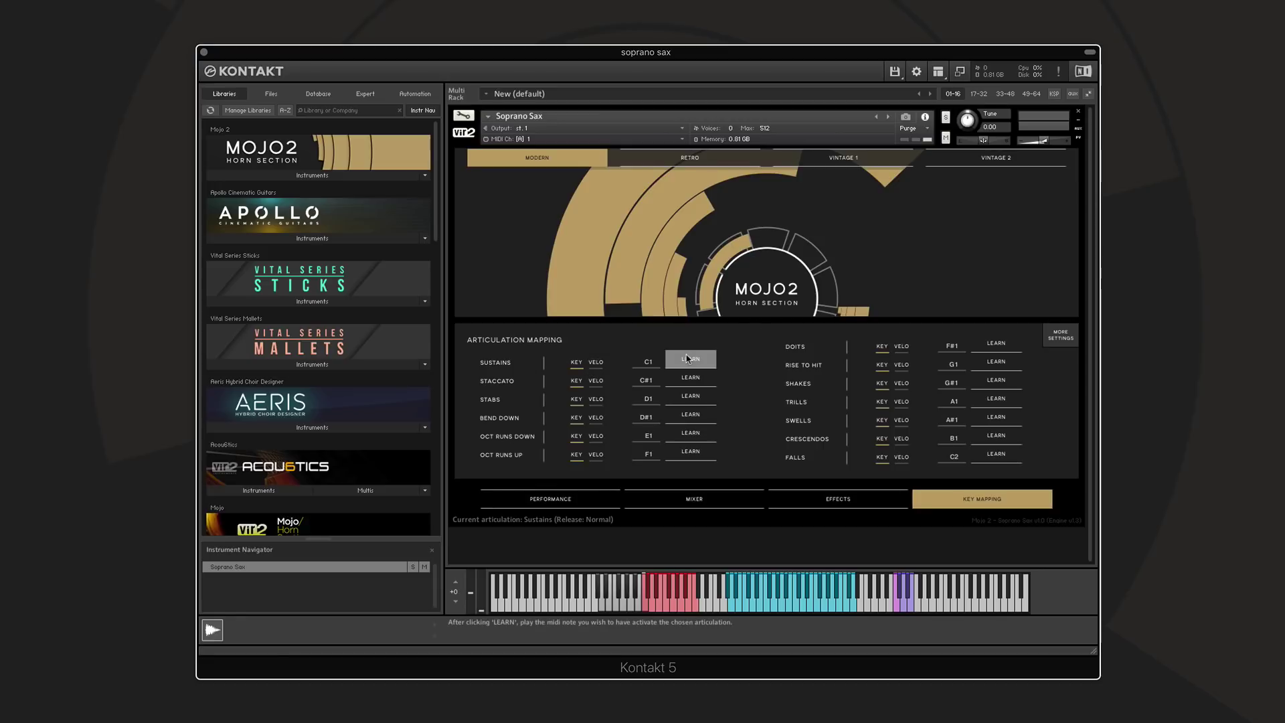
- Try MIDI-learning D1 and A0 as the Sustains trigger note, and restore it to C1
click(688, 358)
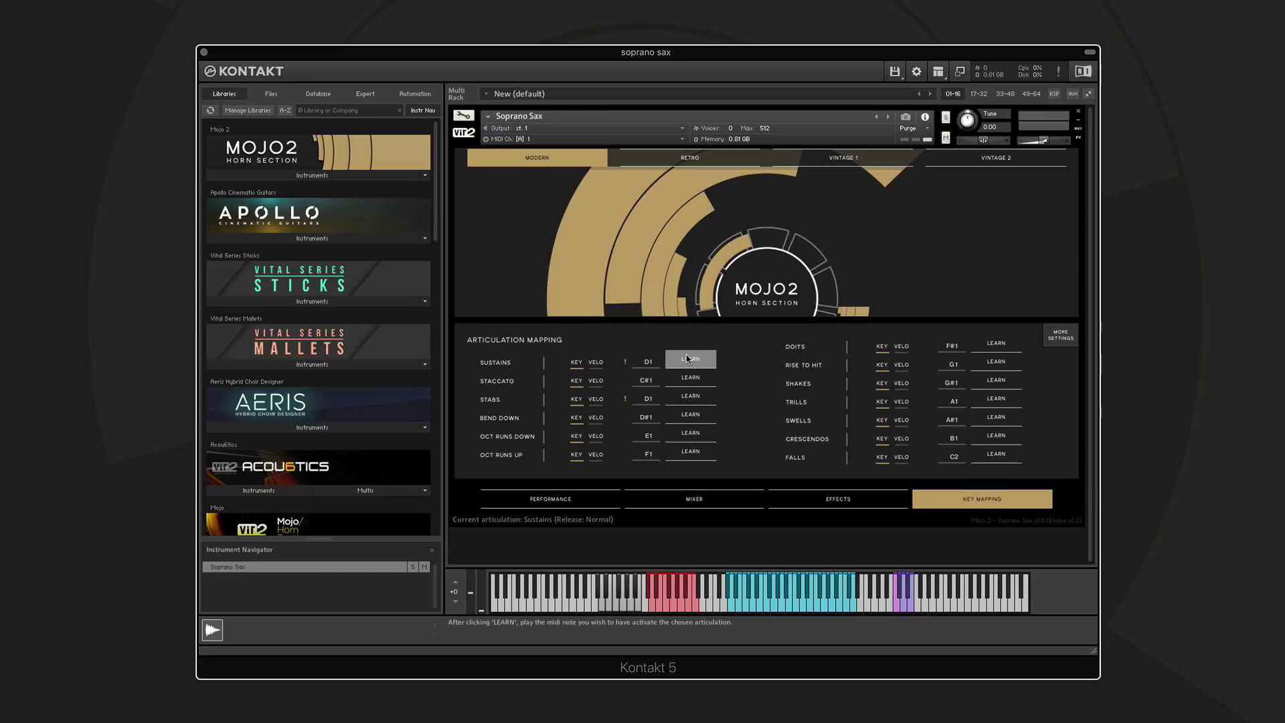
click(688, 358)
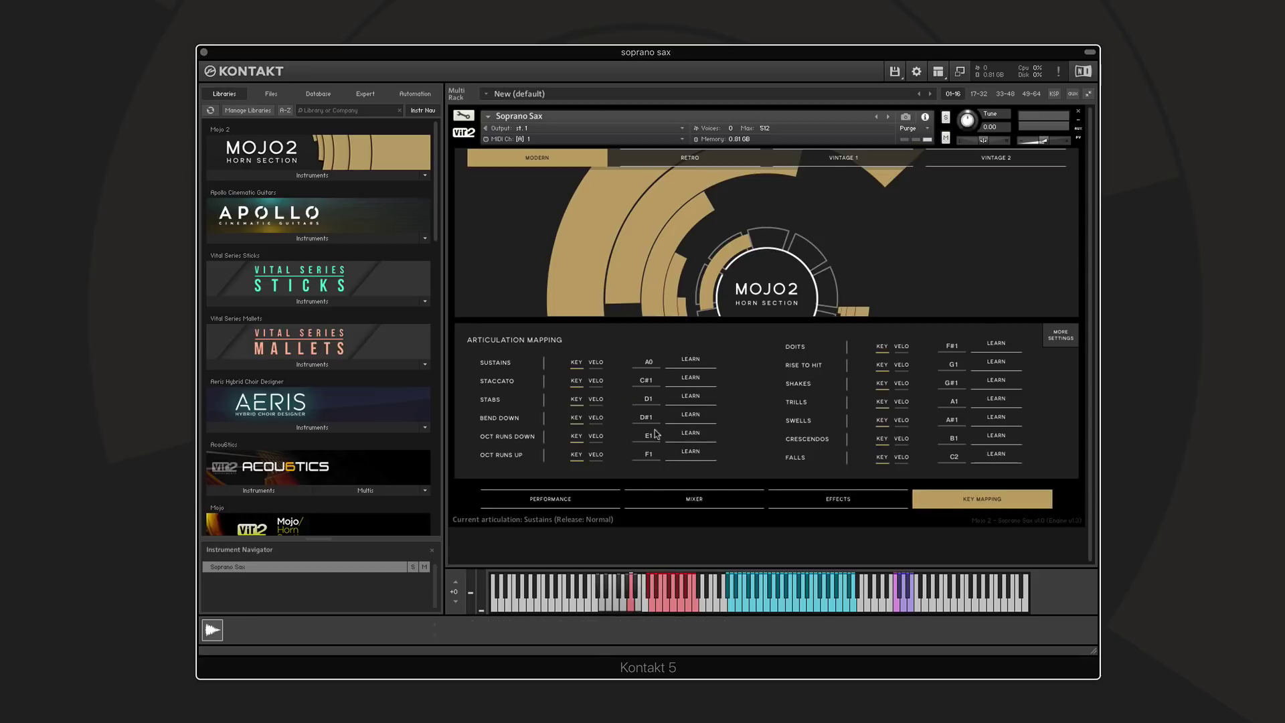
click(682, 364)
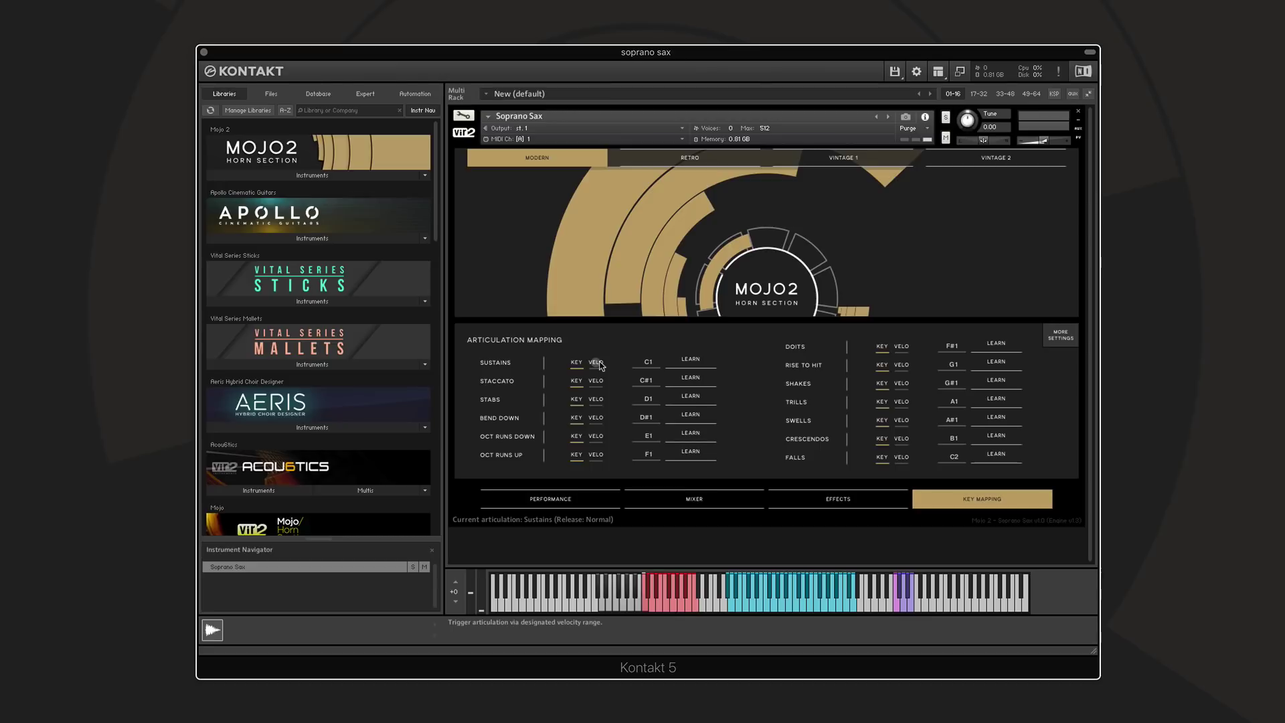
- Switch Sustains and Stabs to velocity triggering, with ranges 0–95 for Sustains and 96–127 for Stabs
click(596, 362)
click(595, 400)
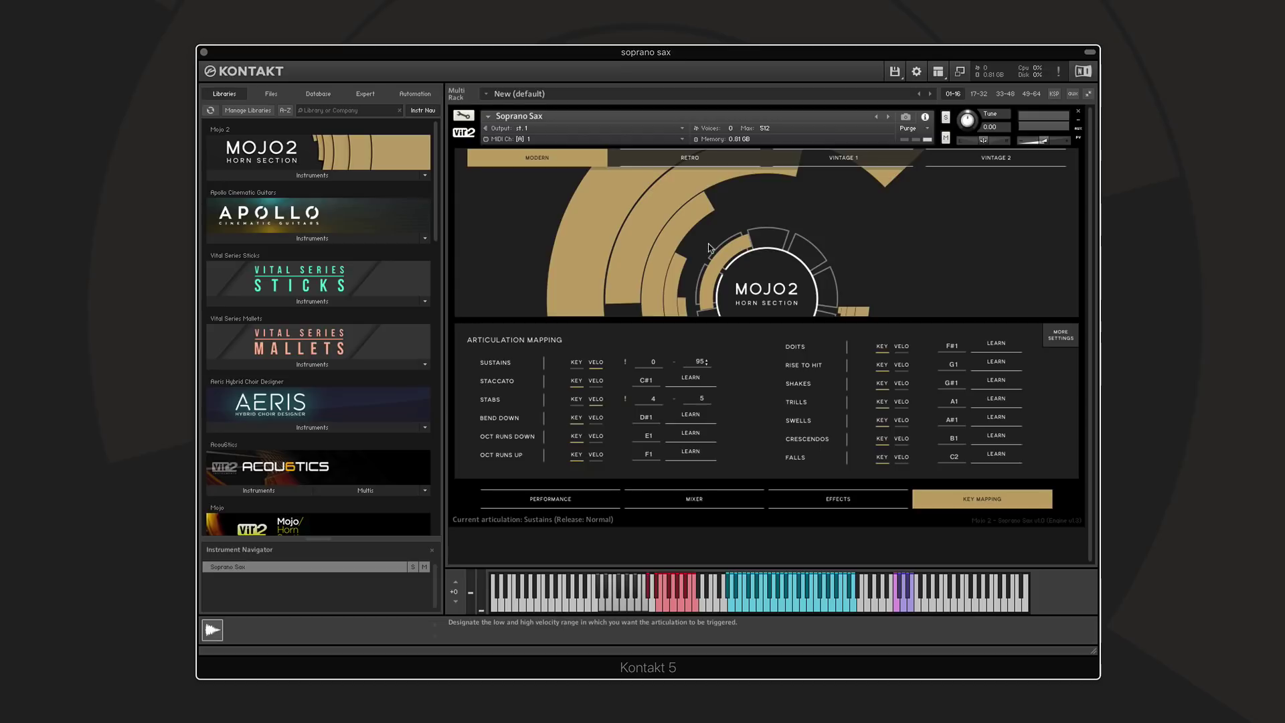
mouse_move(699, 362)
mouse_down()
mouse_move(653, 395)
mouse_move(702, 365)
mouse_up()
drag(654, 402, 674, 374)
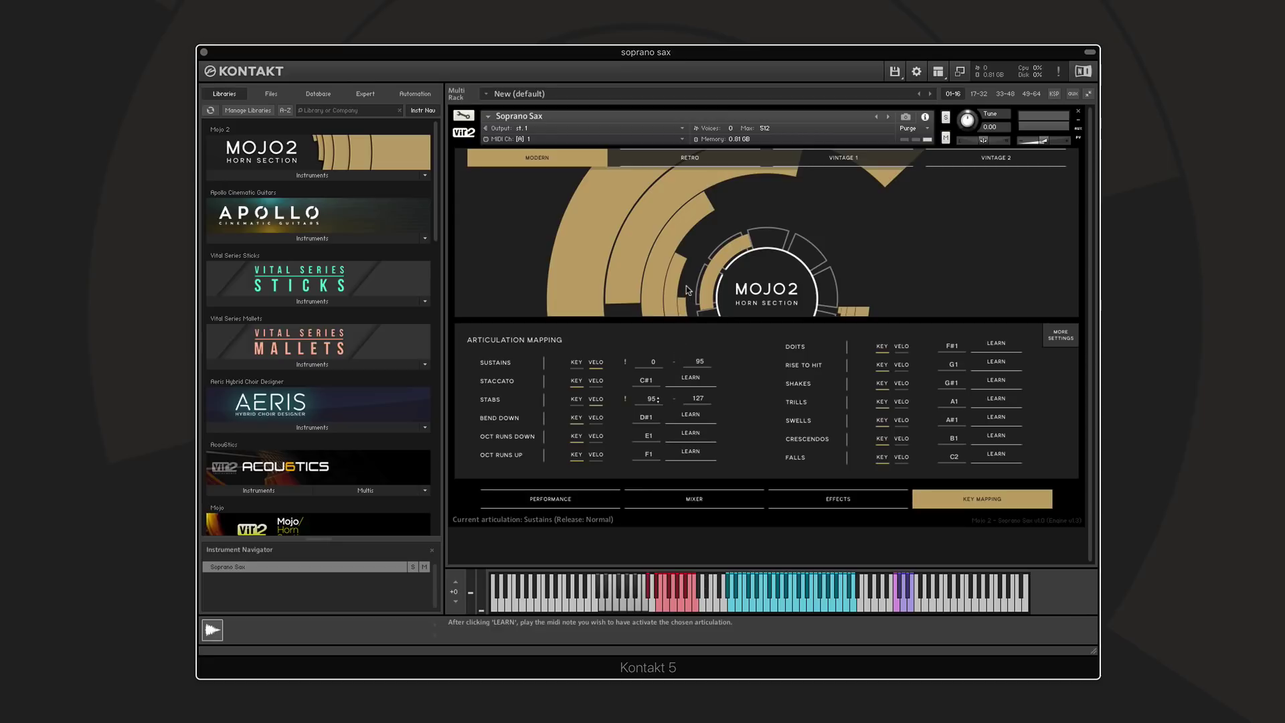
drag(655, 401, 656, 400)
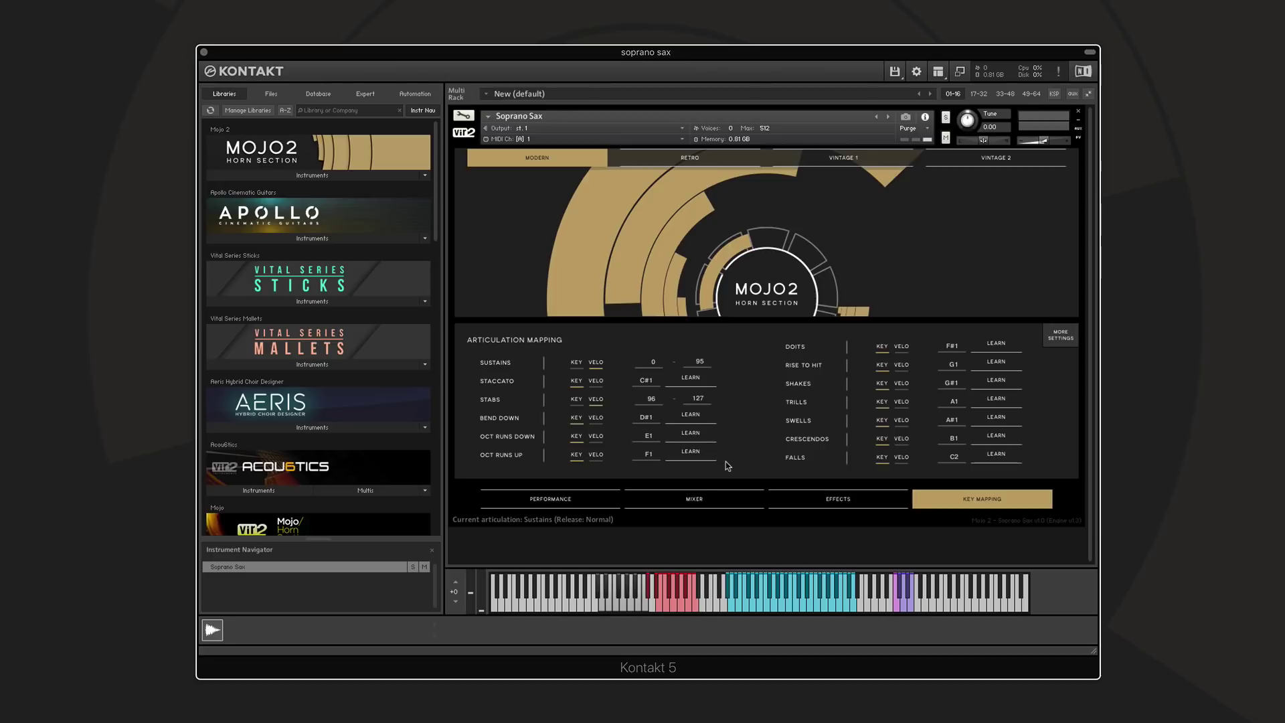
- Show the additional key mapping settings and toggle the release sample Latch mode off and on, leaving it on
click(686, 379)
click(1059, 337)
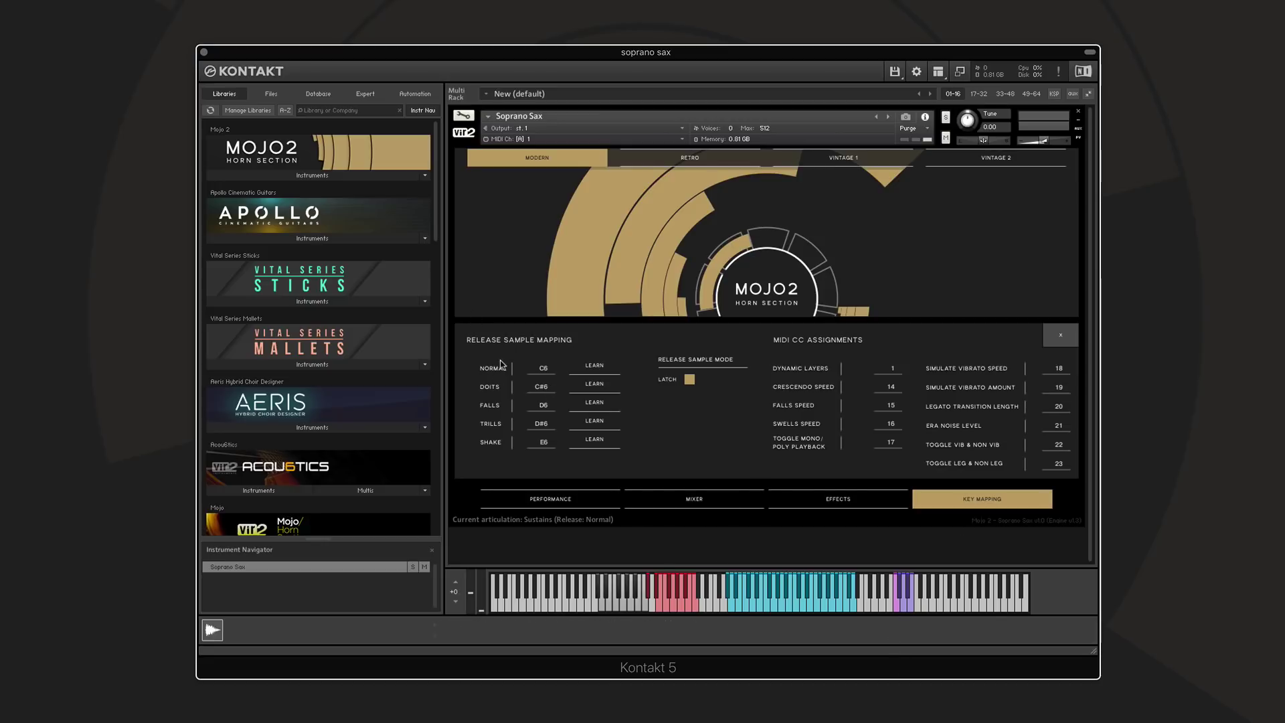
click(689, 380)
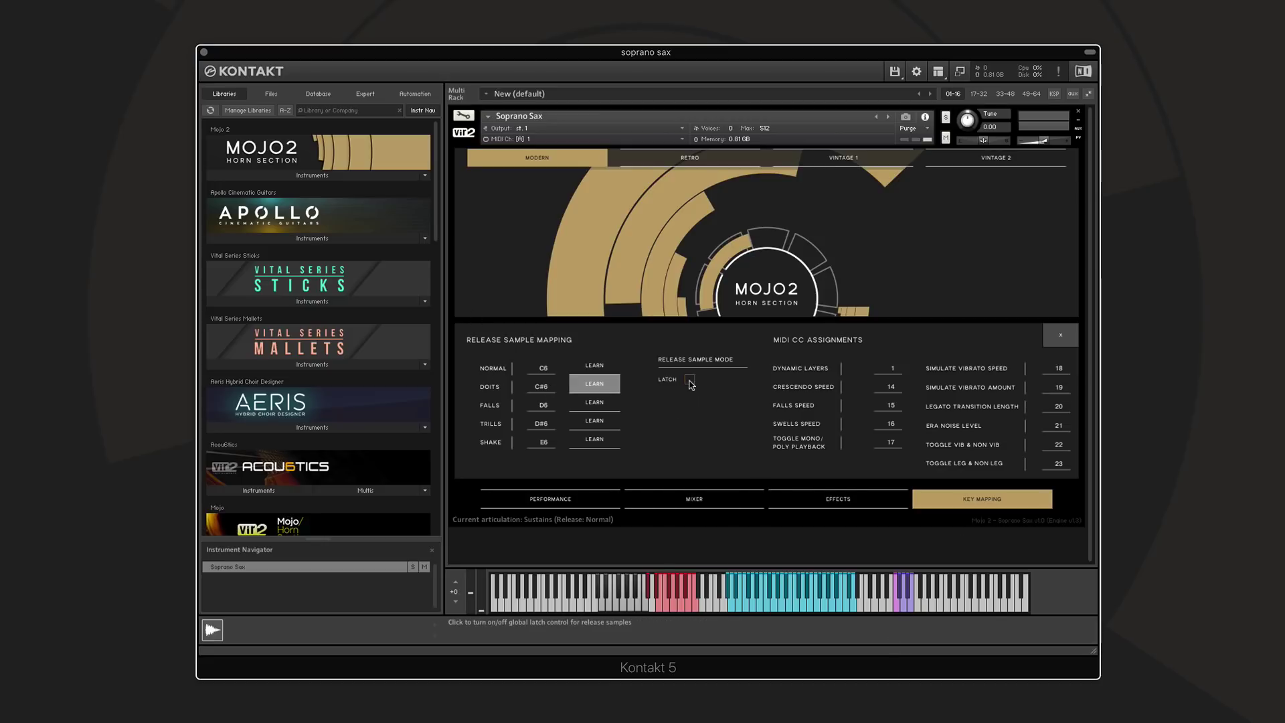
click(690, 382)
click(691, 382)
click(692, 383)
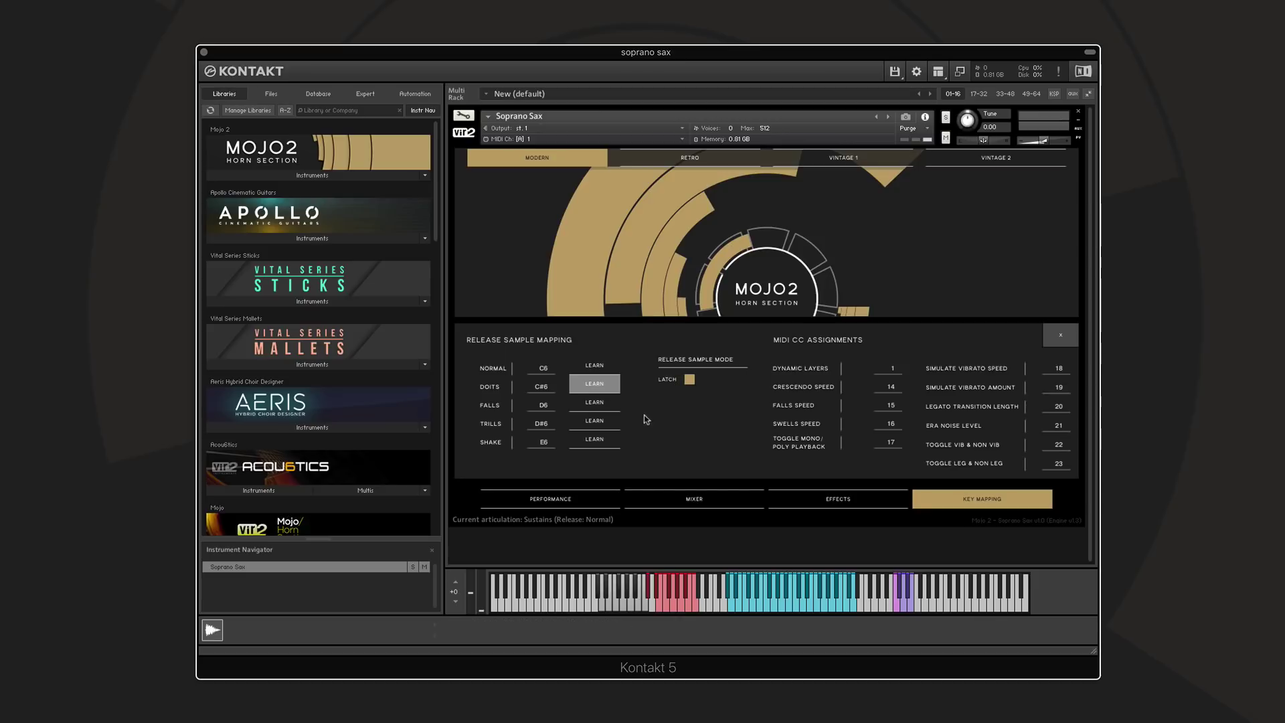
click(691, 381)
click(689, 380)
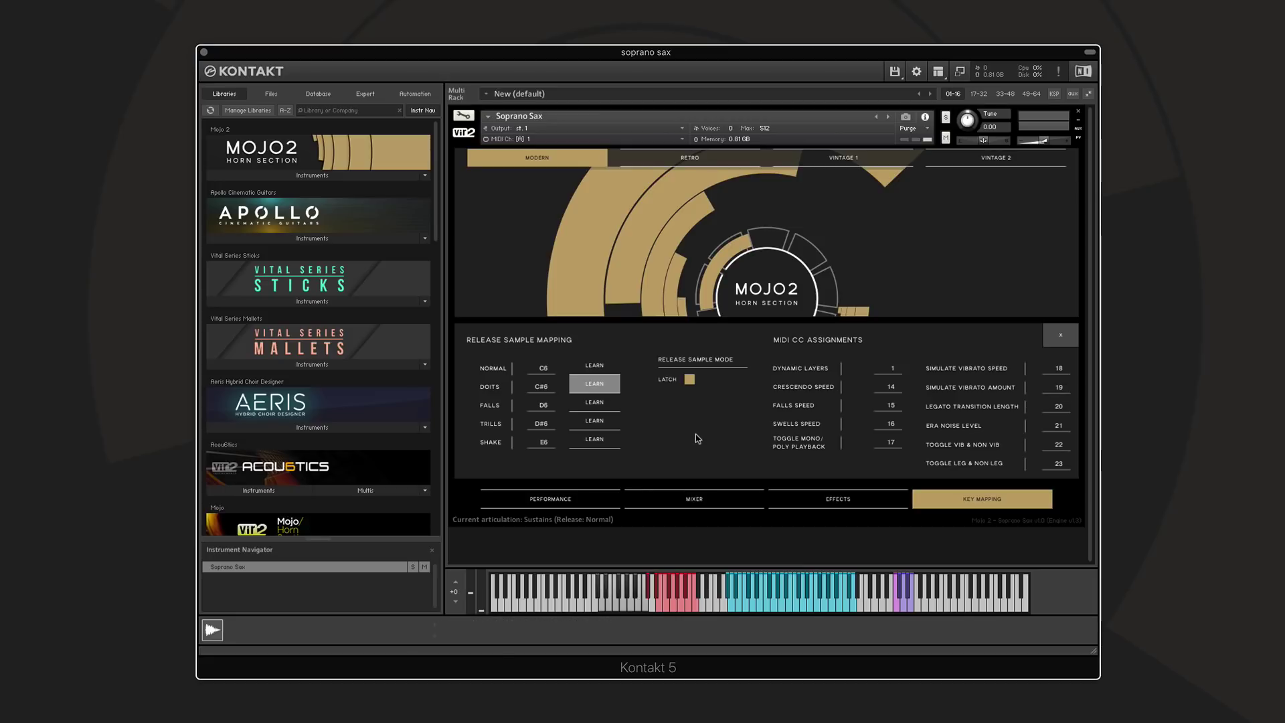